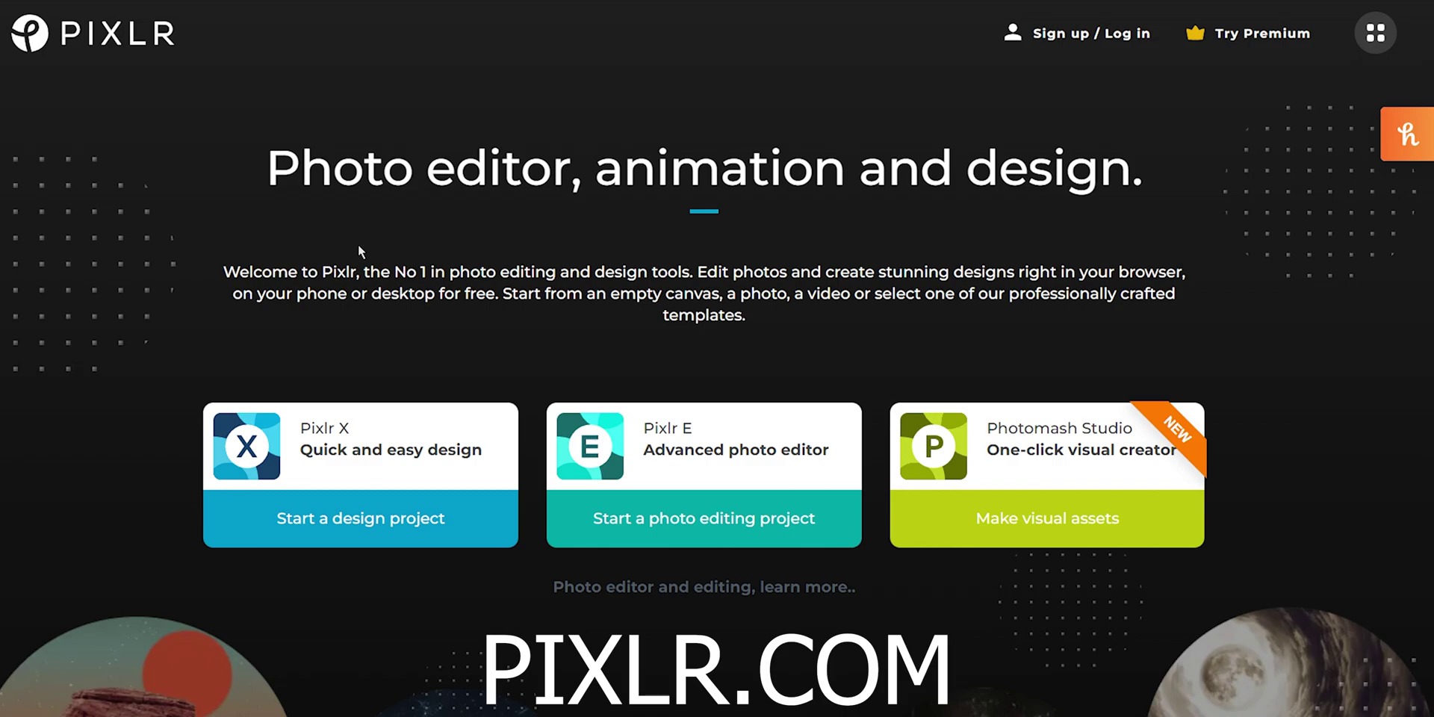
Step: Open Pixlr E's advanced photo editor and dismiss the What's new popup
left_click(730, 486)
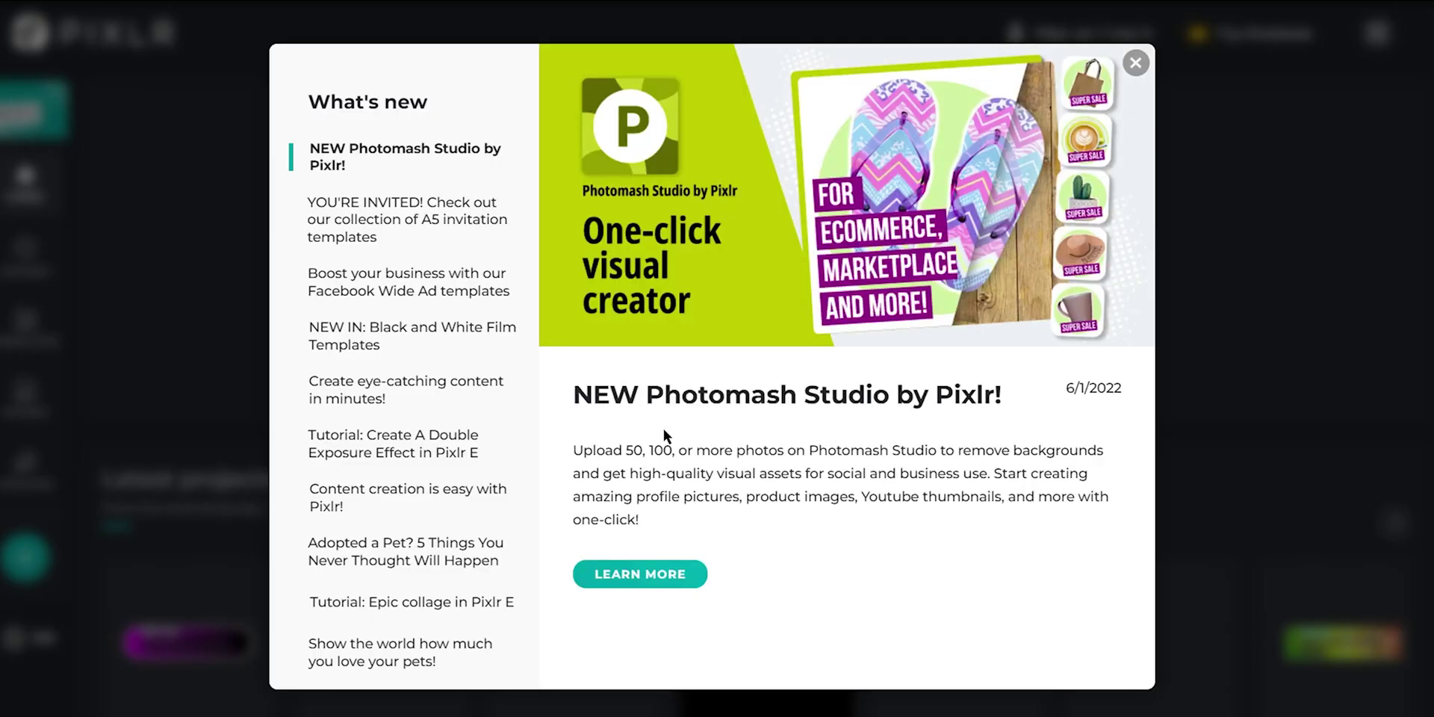
left_click(1135, 63)
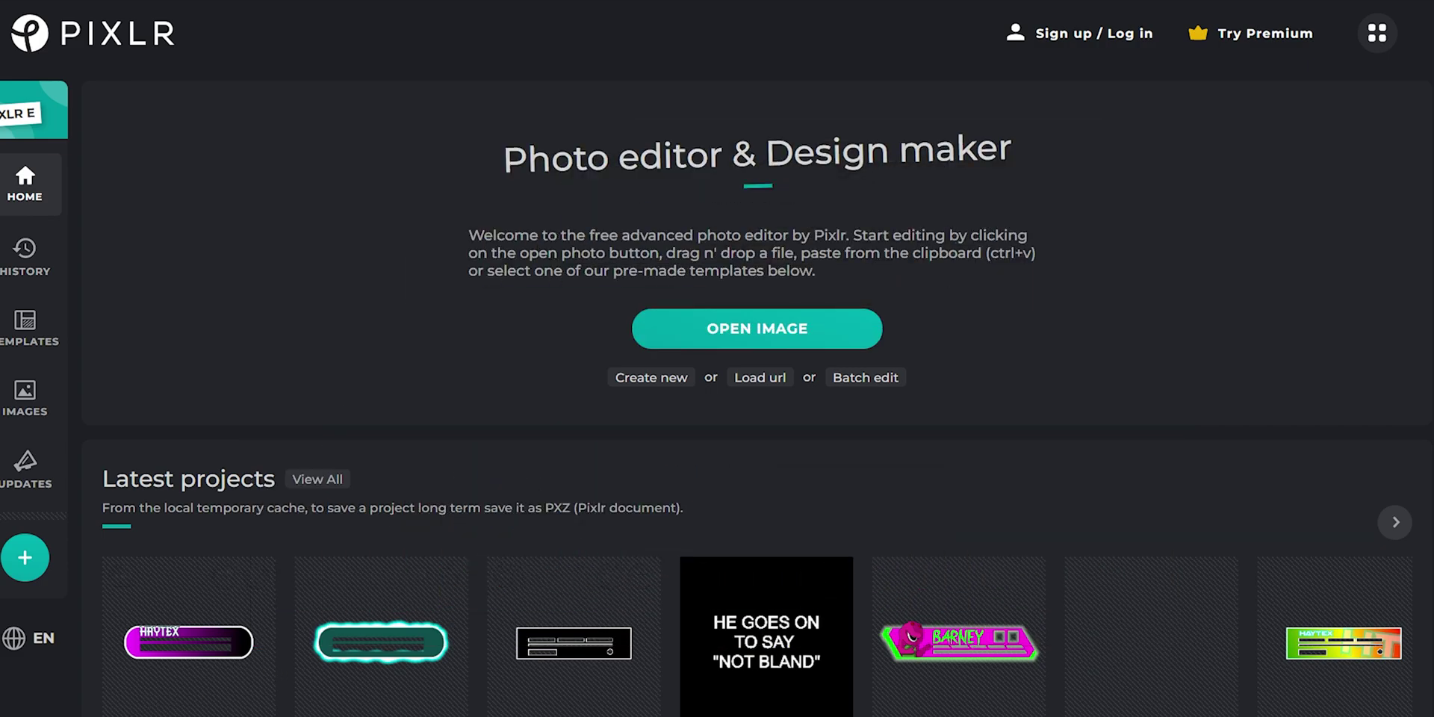
Step: Drag the Warzone Template PSD from the Desktop in File Explorer into Pixlr E
key("super+e")
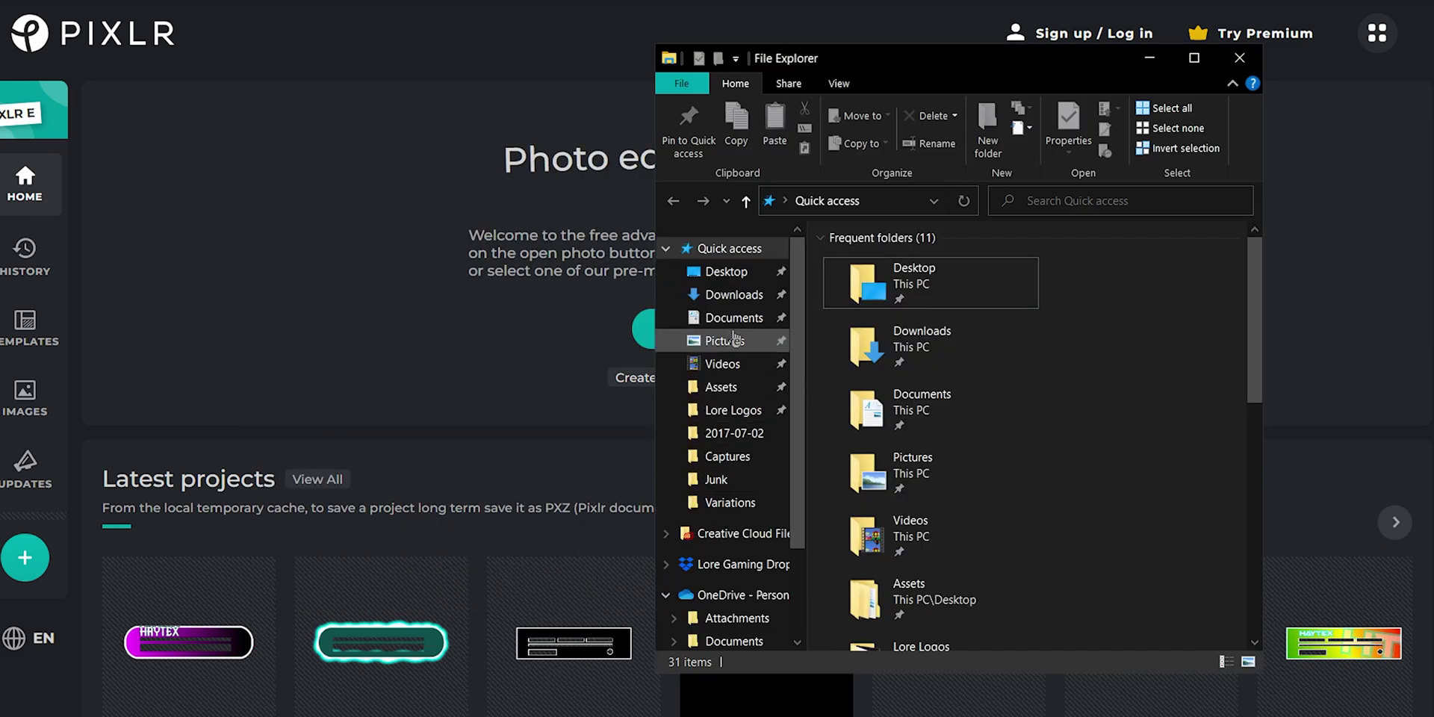
left_click(731, 278)
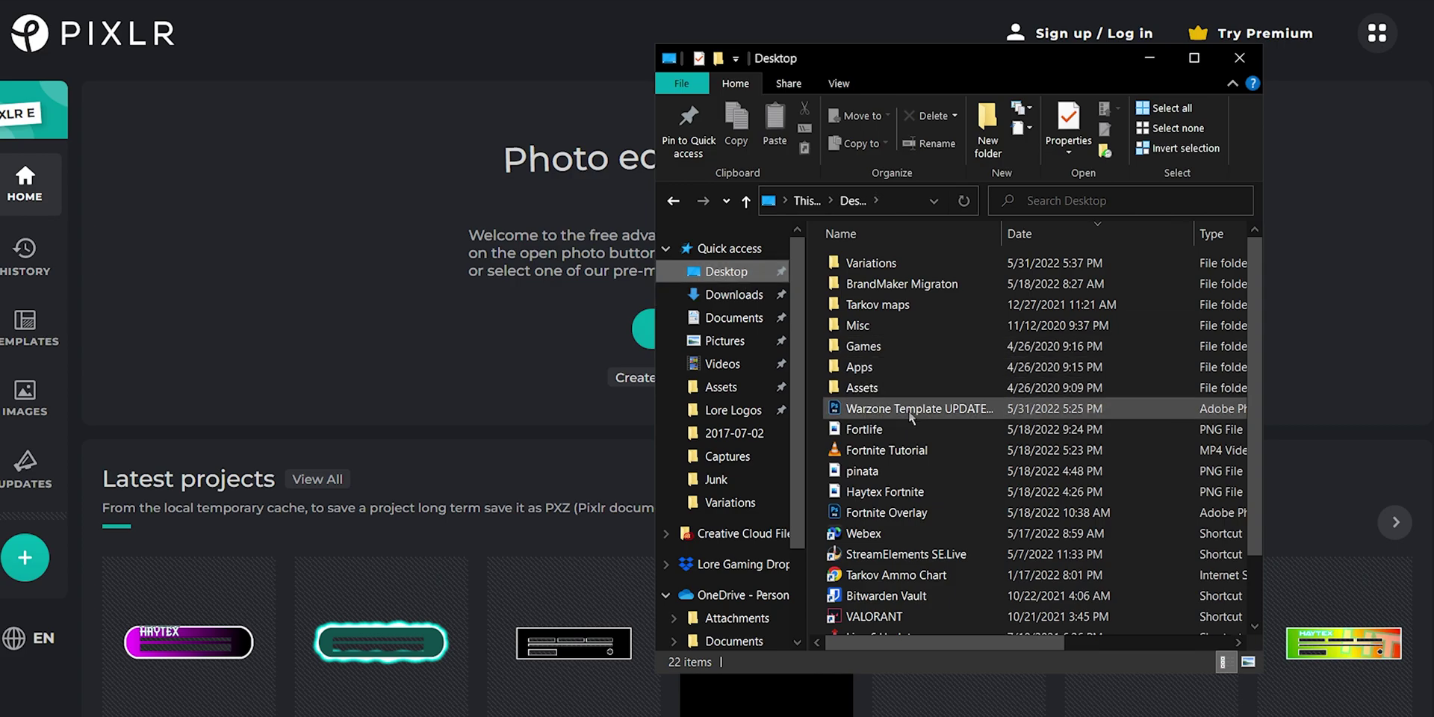
left_click_drag(914, 412, 420, 301)
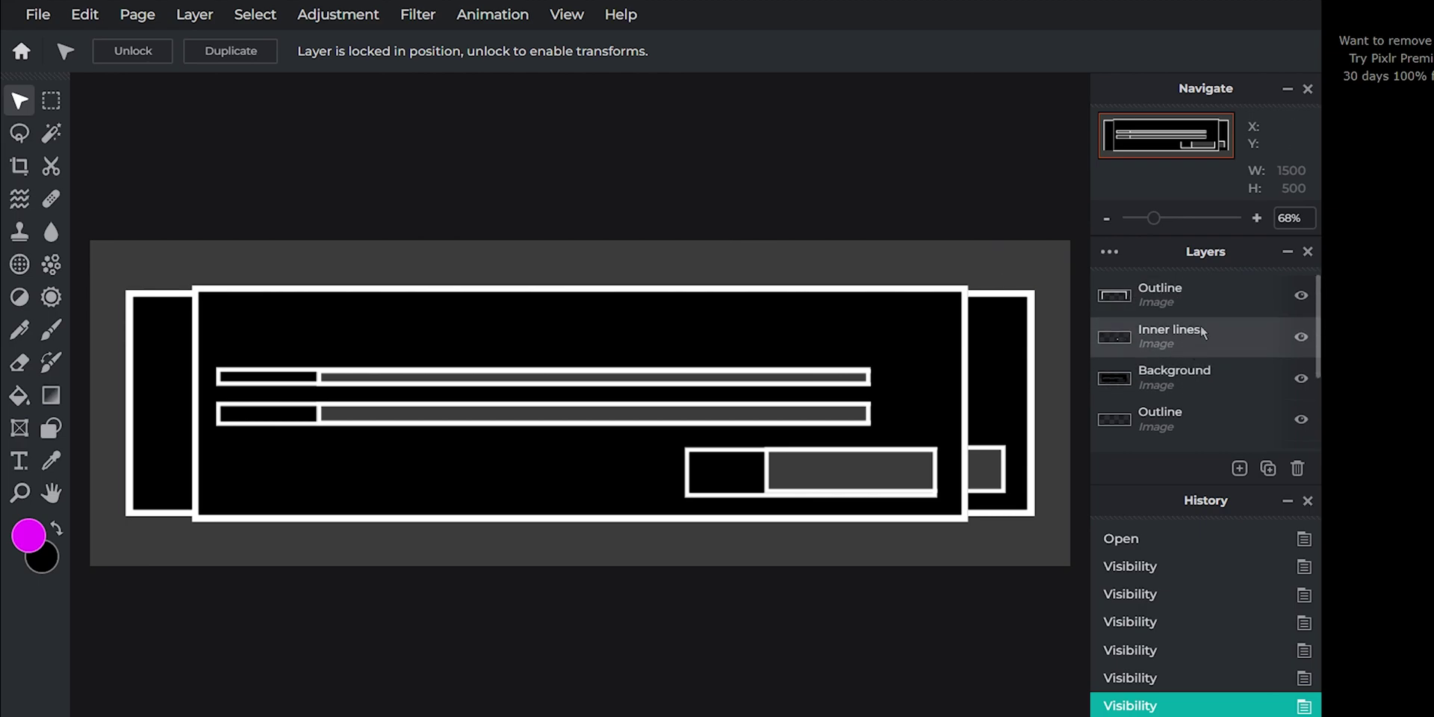
Step: Hide the upper duplicate Outline, Inner lines and Background layers
left_click(1301, 295)
left_click(1301, 337)
left_click(1301, 378)
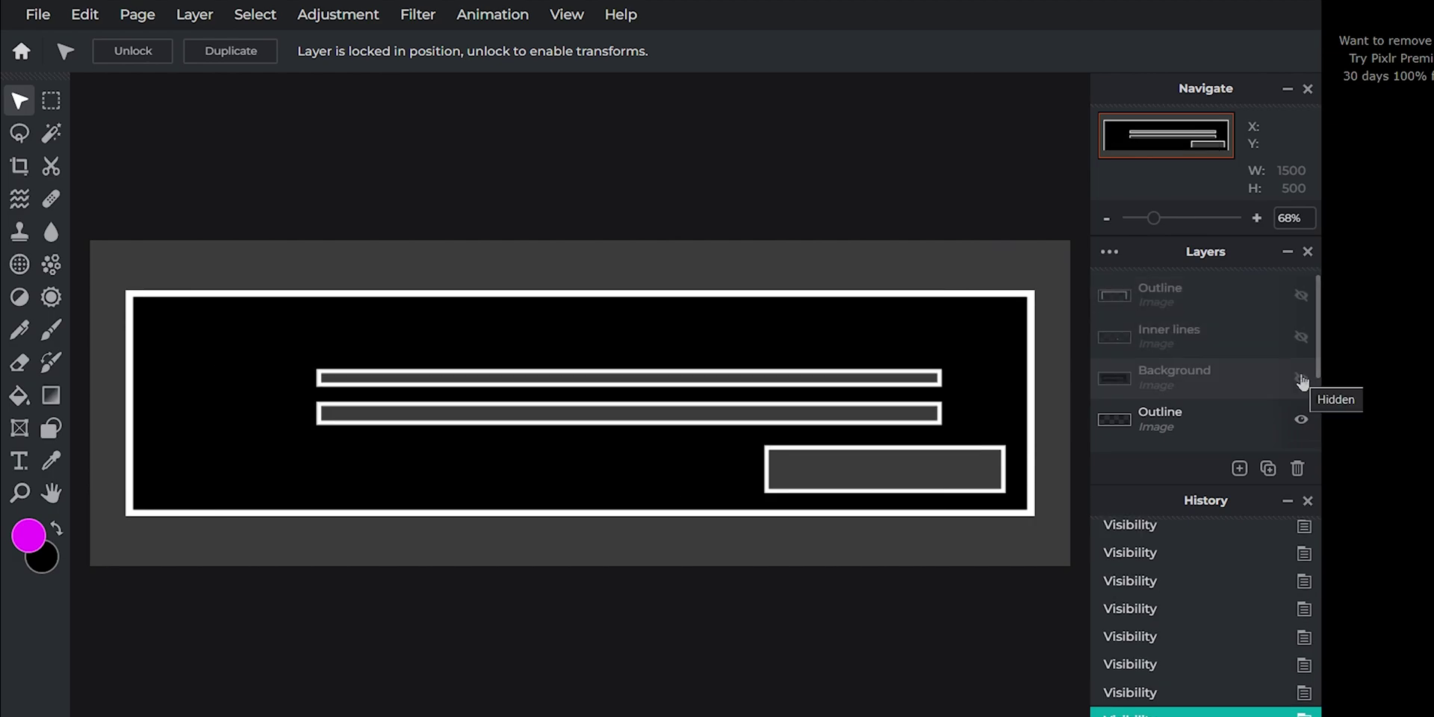
left_click(1301, 378)
left_click(1300, 336)
left_click(1301, 295)
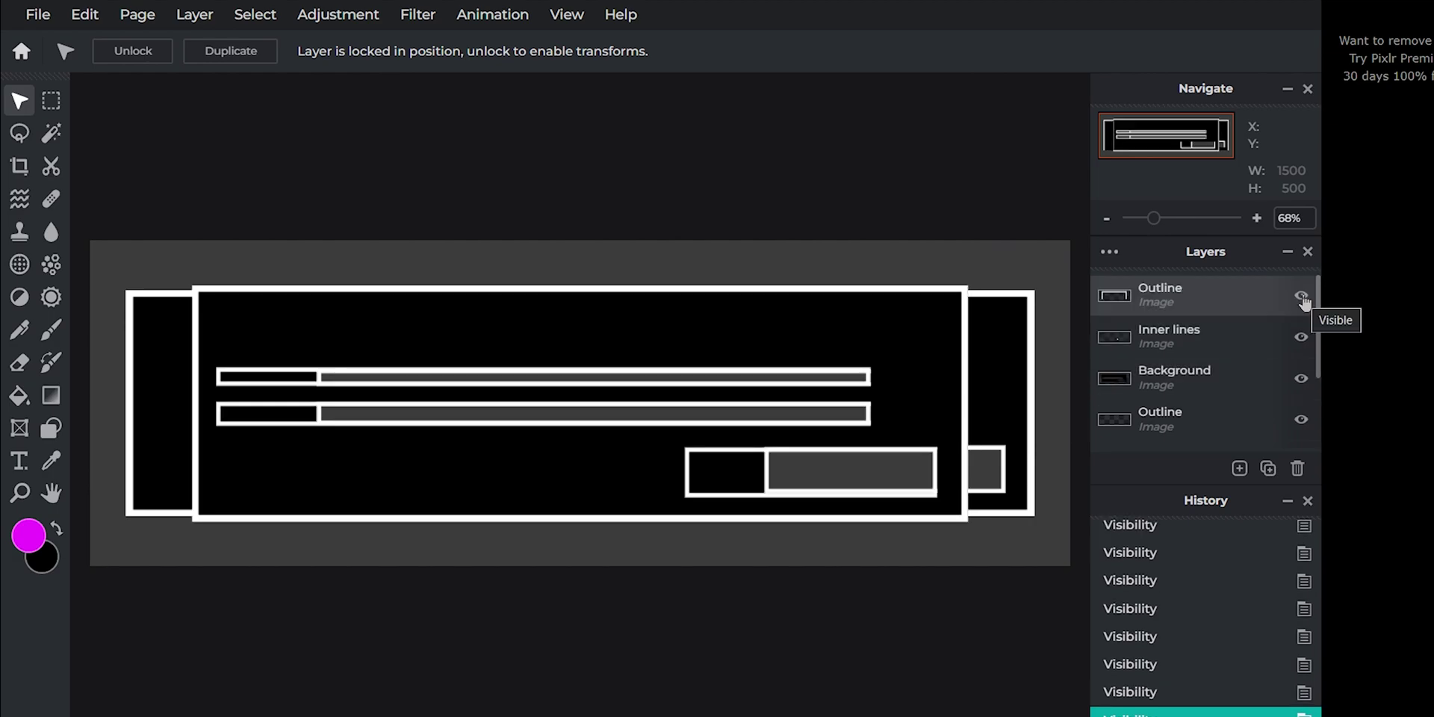
left_click(1301, 295)
left_click(1300, 337)
left_click(1301, 378)
Step: Hide the lower Outline, Inner lines and Background layers as well
scroll(1269, 366, "down", 3)
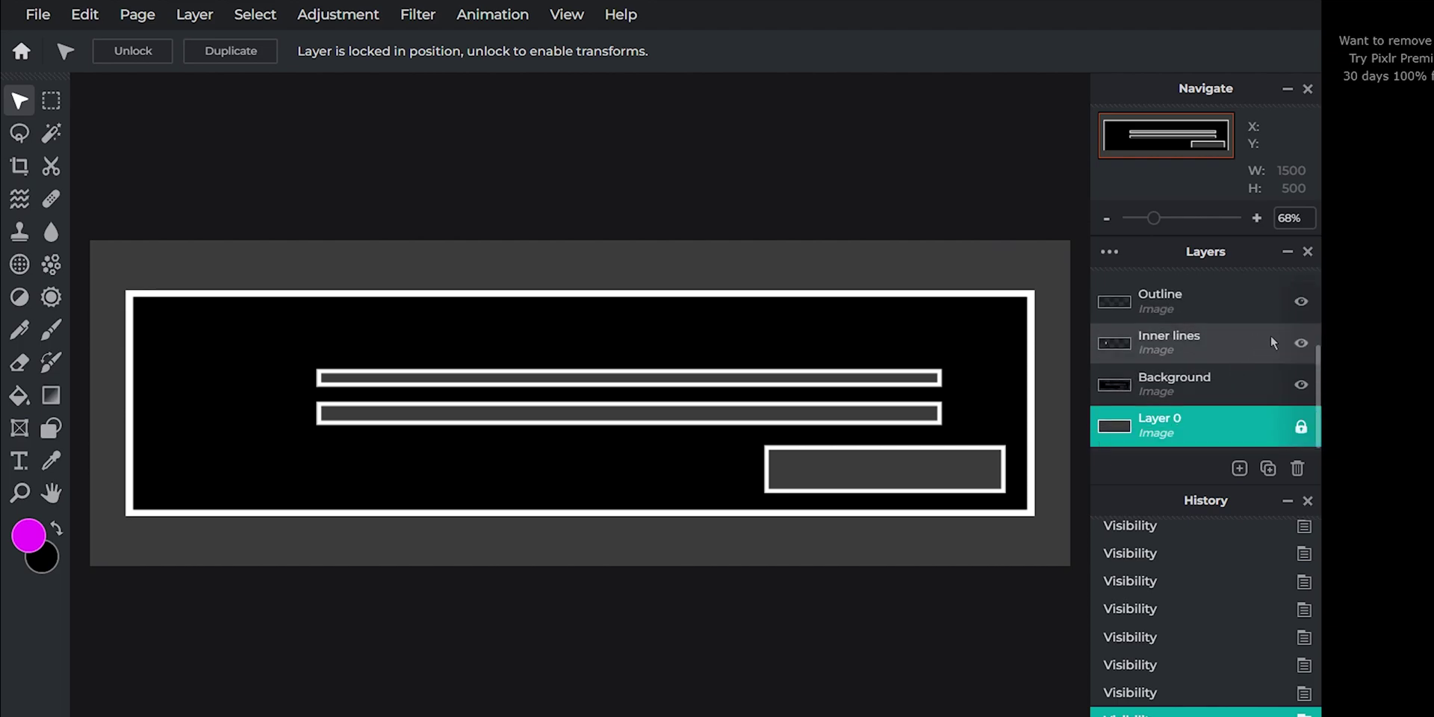
scroll(1287, 354, "up", 3)
scroll(1298, 356, "down", 3)
left_click(1301, 302)
left_click(1297, 353)
left_click(1298, 373)
Step: Make the lower Background, Inner lines and Outline layers visible again
left_click(1300, 343)
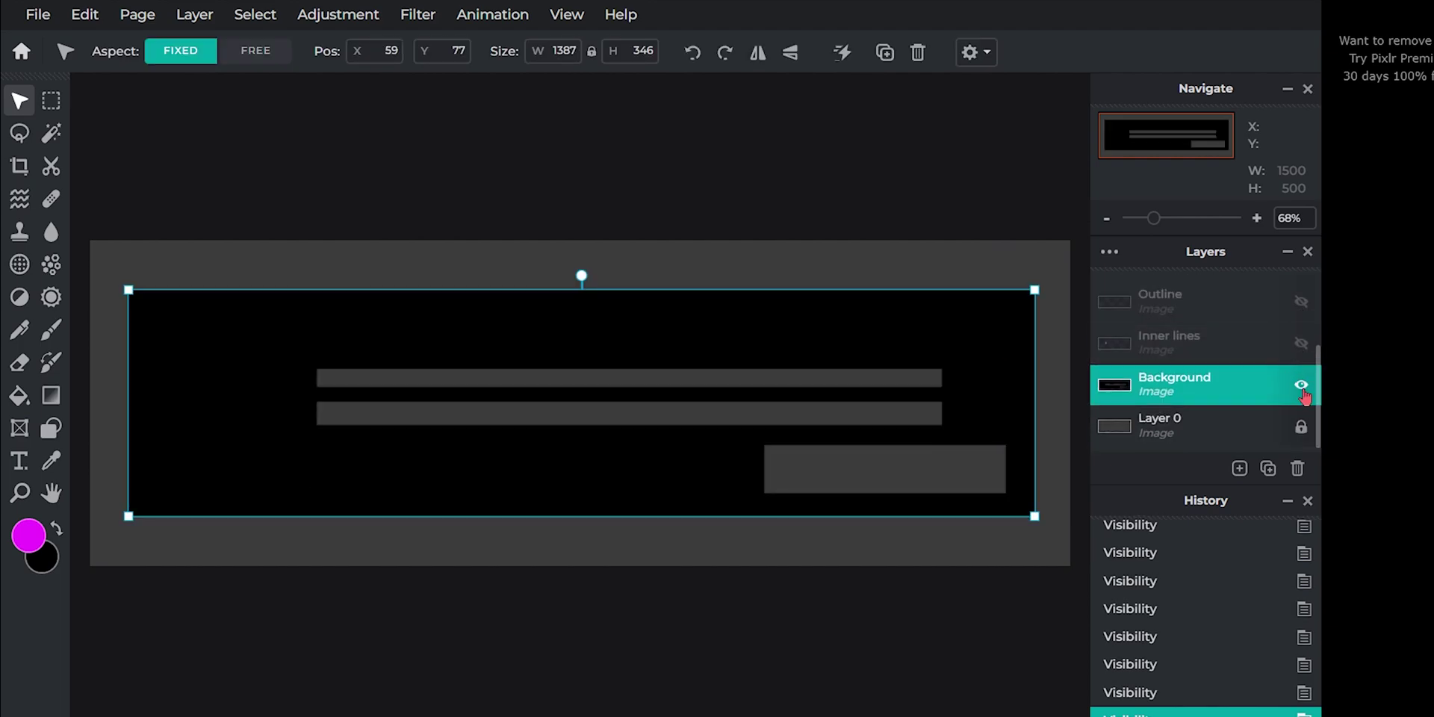
left_click(1301, 384)
left_click(1301, 385)
left_click(1301, 343)
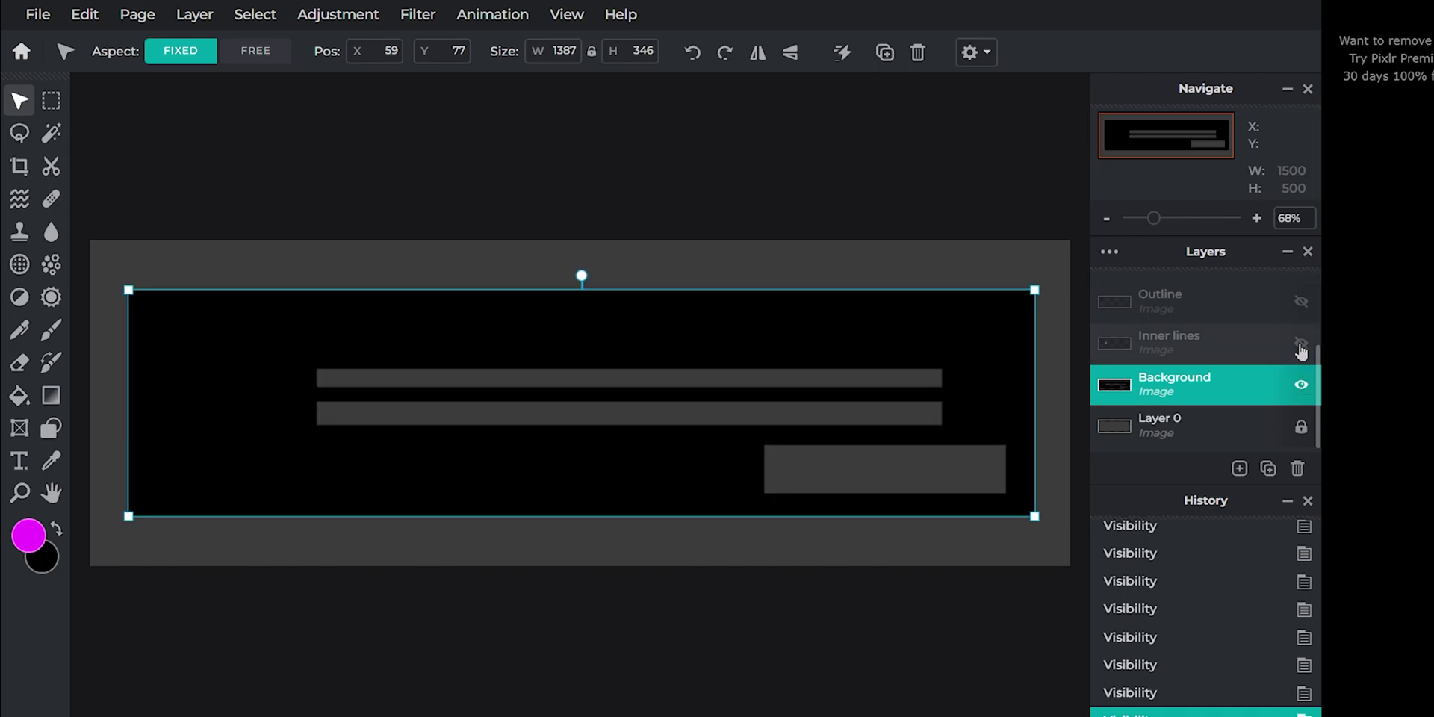
left_click(1299, 312)
left_click(1300, 305)
scroll(1301, 328, "up", 3)
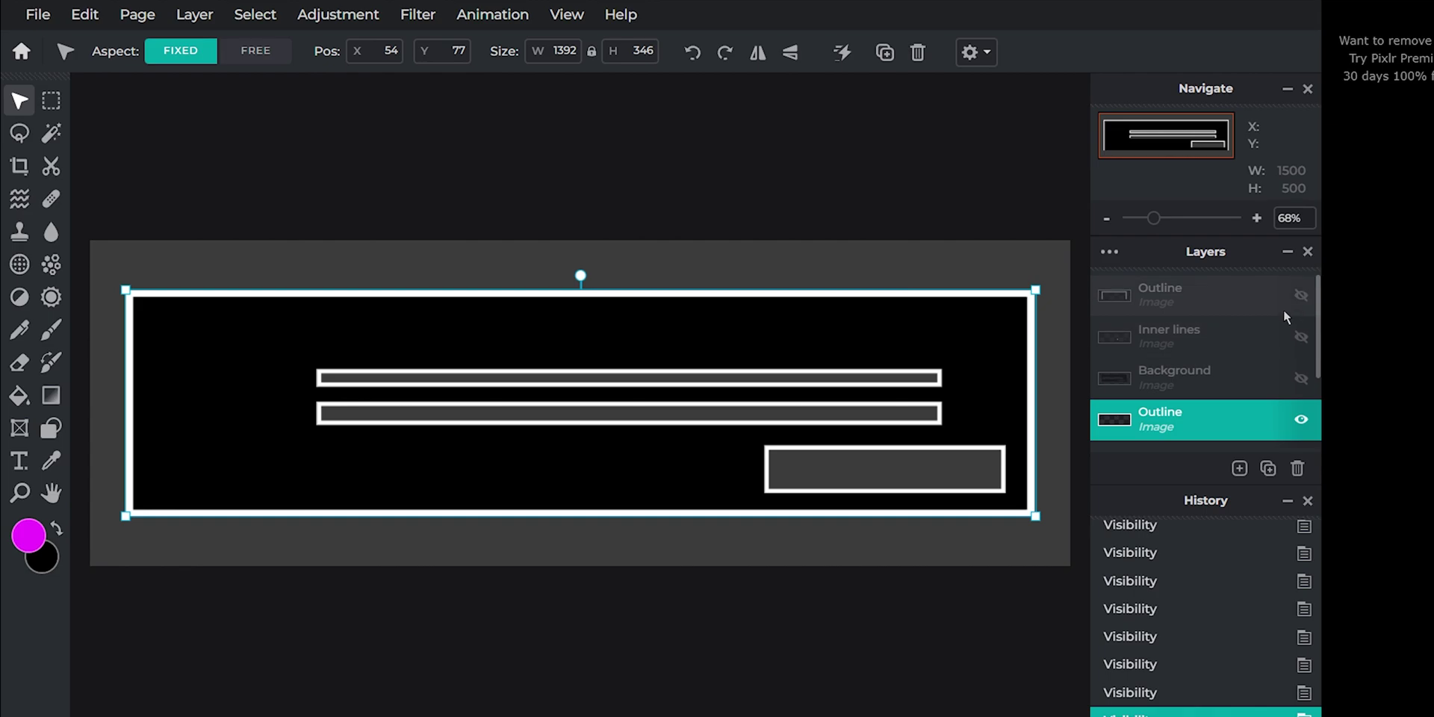
scroll(1239, 401, "down", 3)
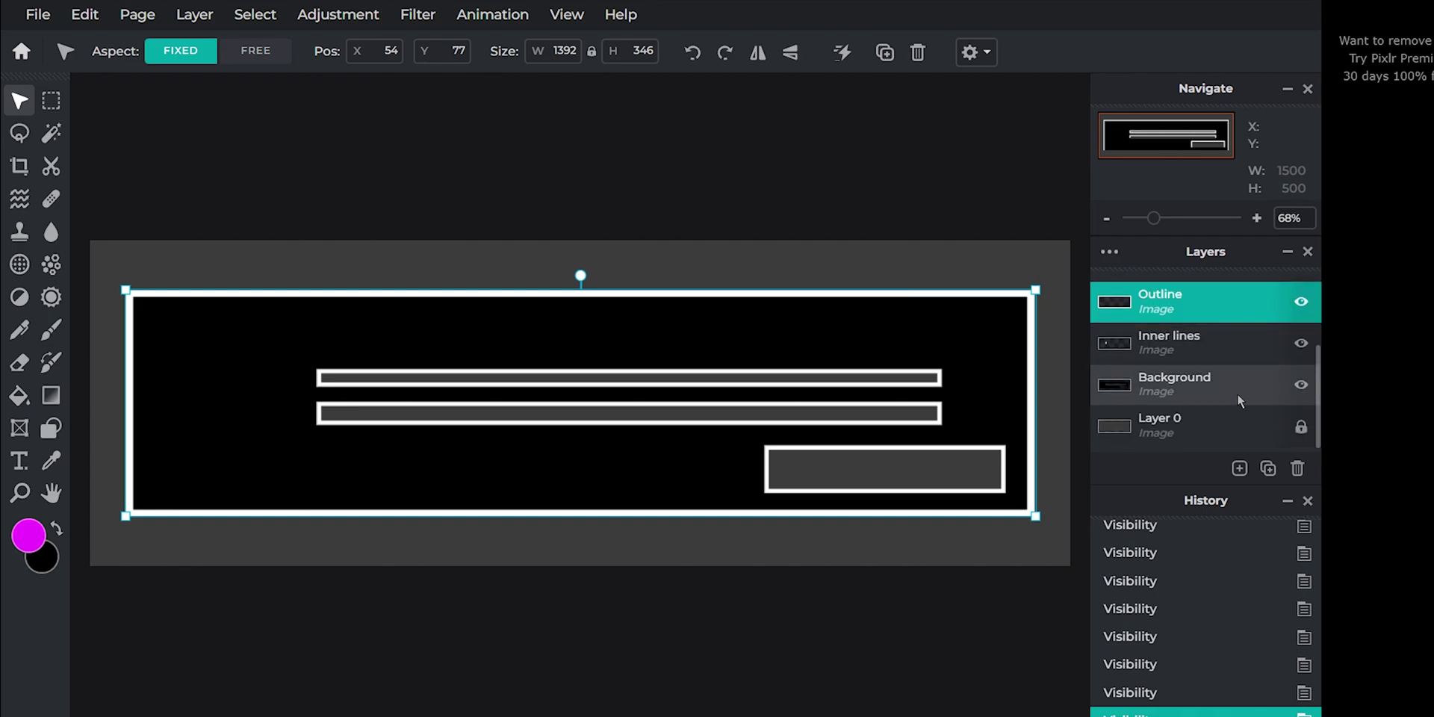
Step: Briefly hide Background and Layer 0 to check transparency, then select the Background layer
left_click(1300, 385)
left_click(1300, 385)
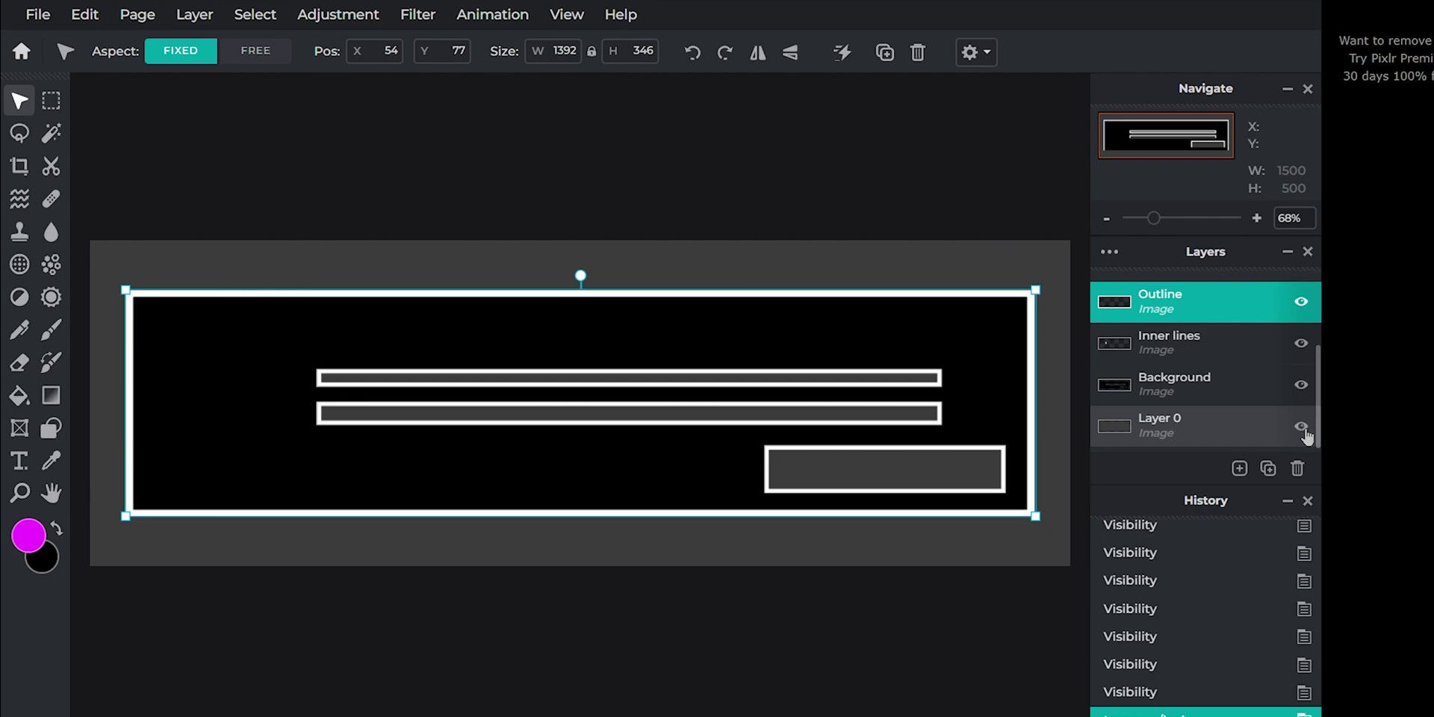
left_click(1302, 429)
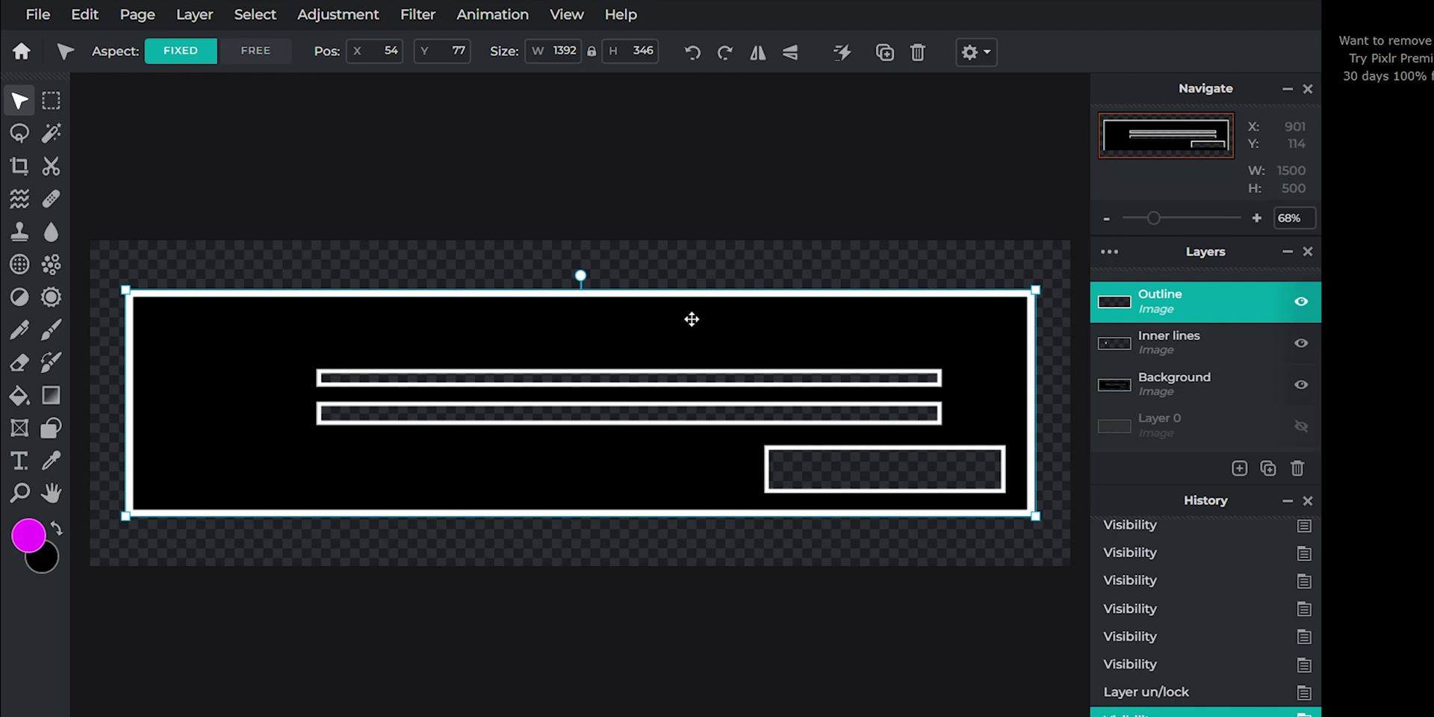
left_click(1300, 425)
left_click(1194, 383)
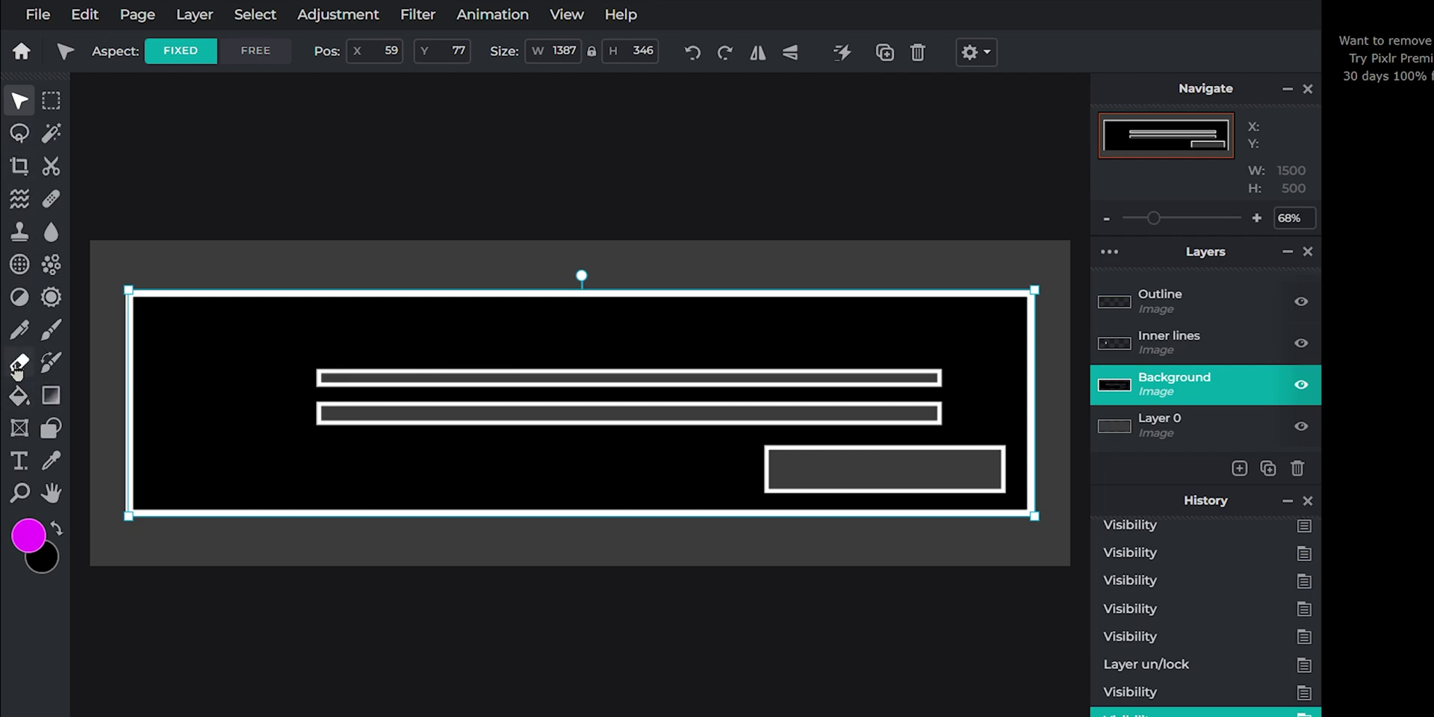
Step: Fill the black banner background with bright red #F90112 using the Paint Bucket
left_click(19, 396)
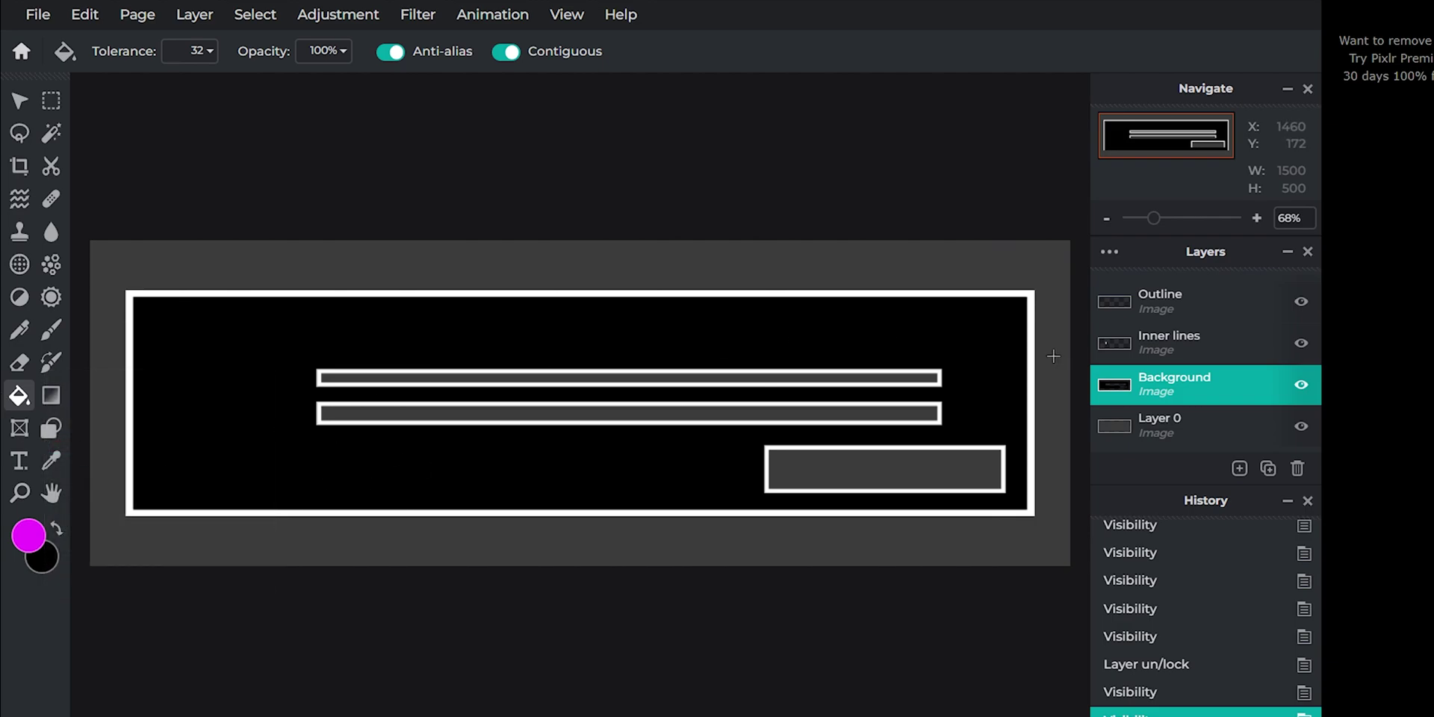
left_click(25, 537)
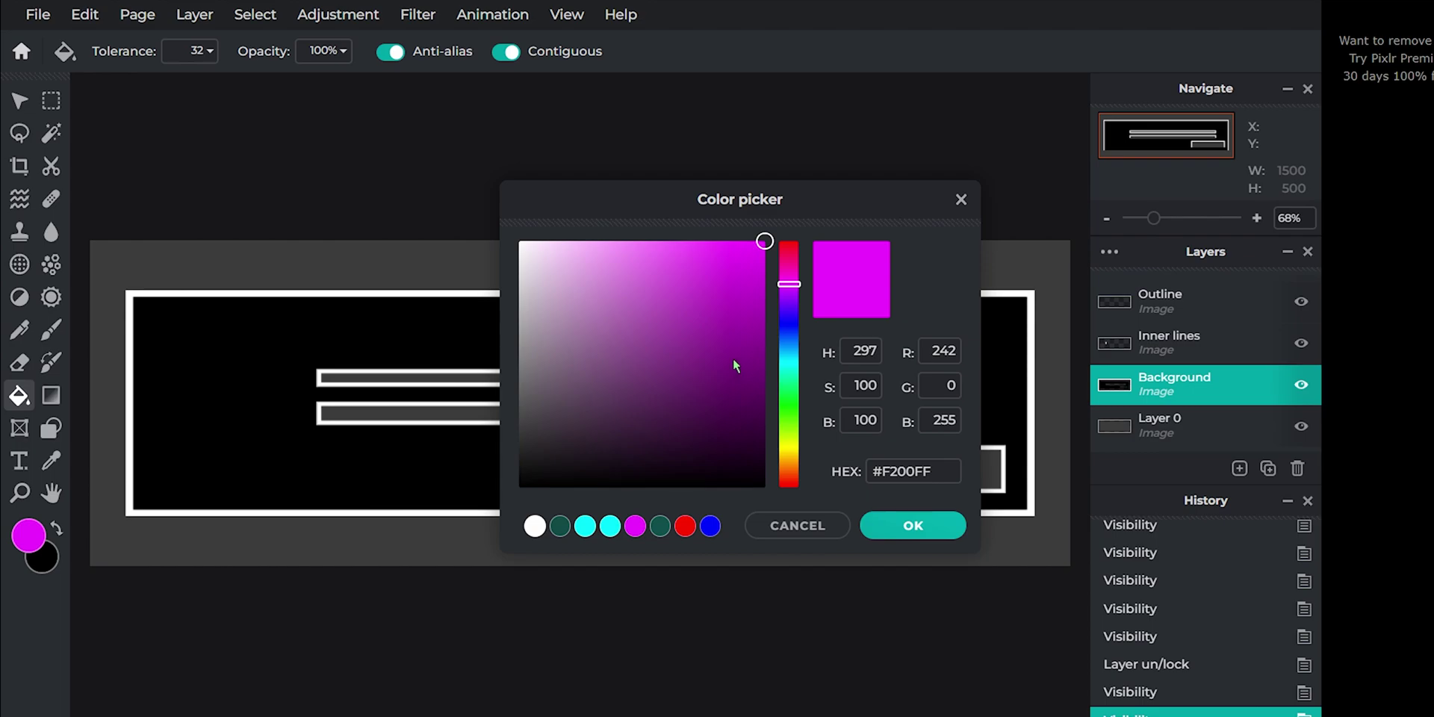
left_click(727, 316)
left_click(793, 346)
left_click_drag(793, 345, 788, 245)
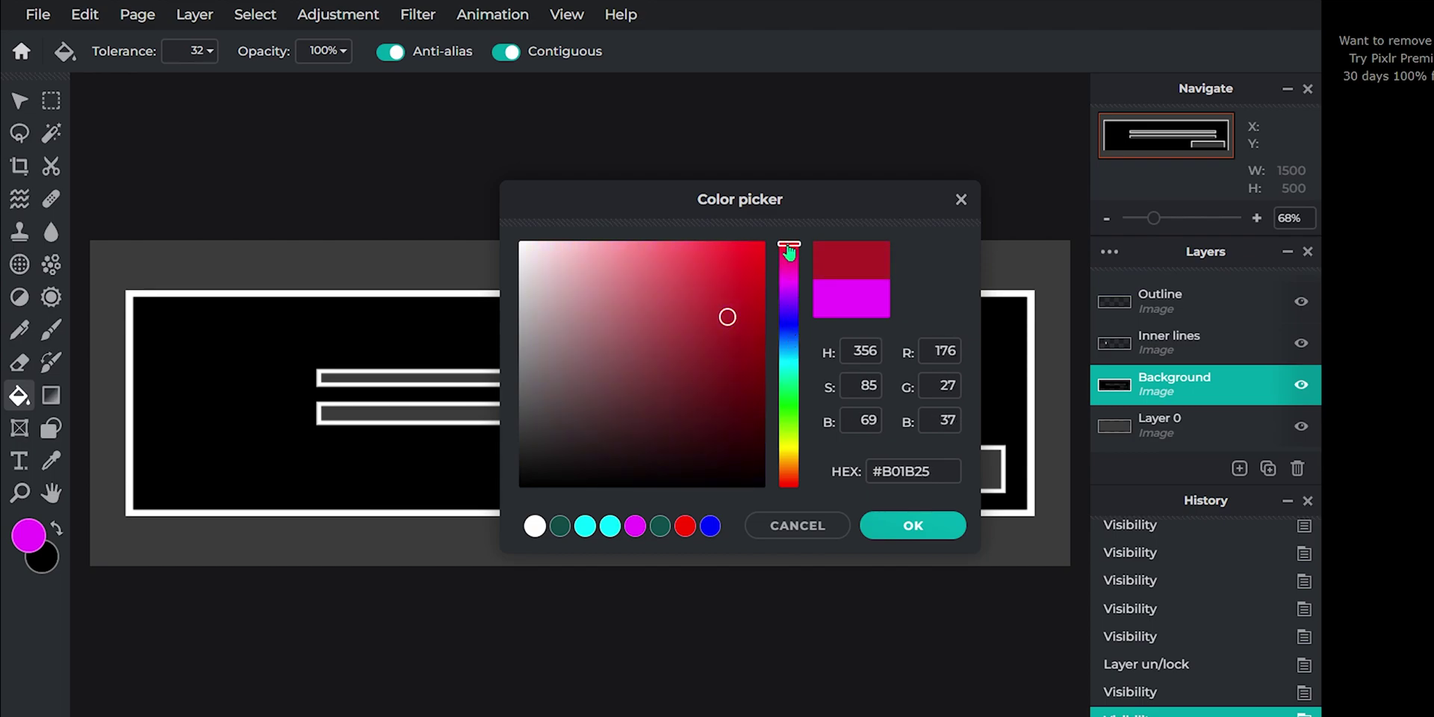
left_click(737, 288)
left_click(763, 247)
left_click(911, 525)
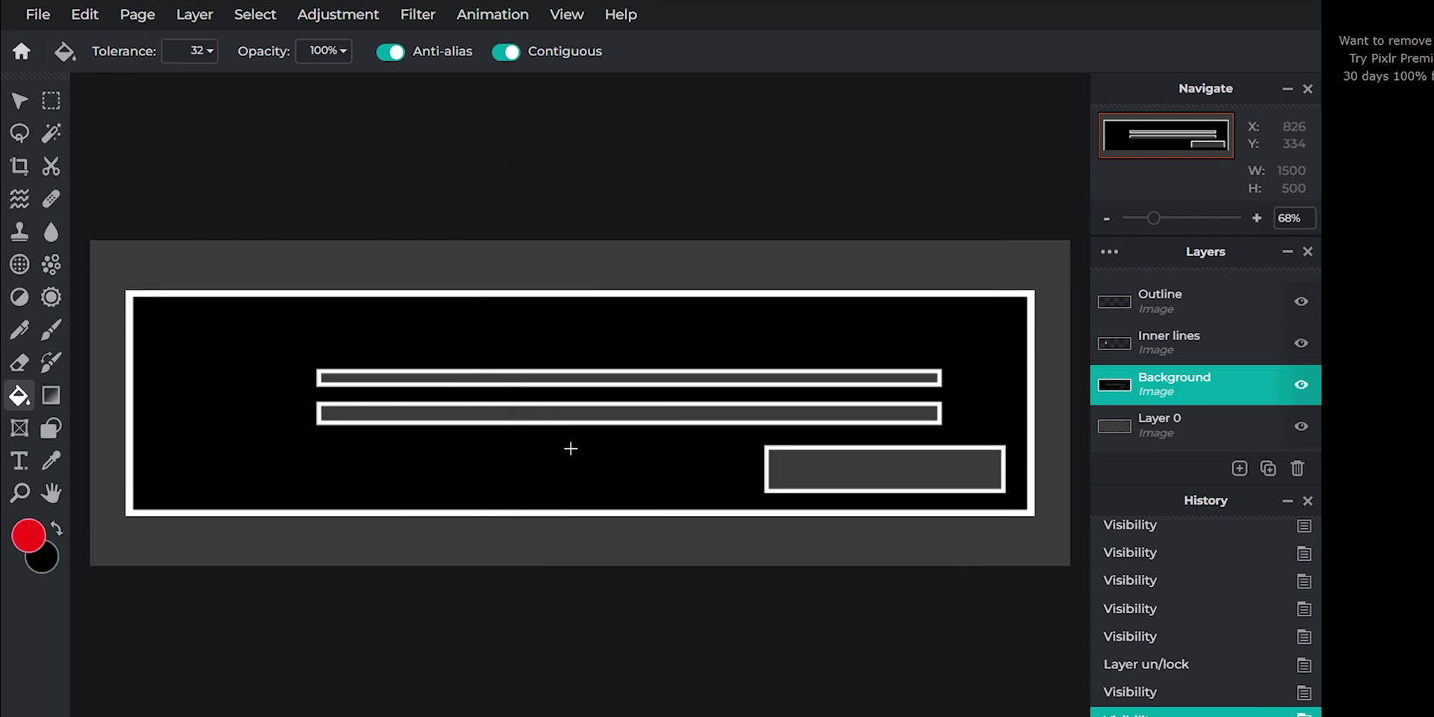
left_click(248, 382)
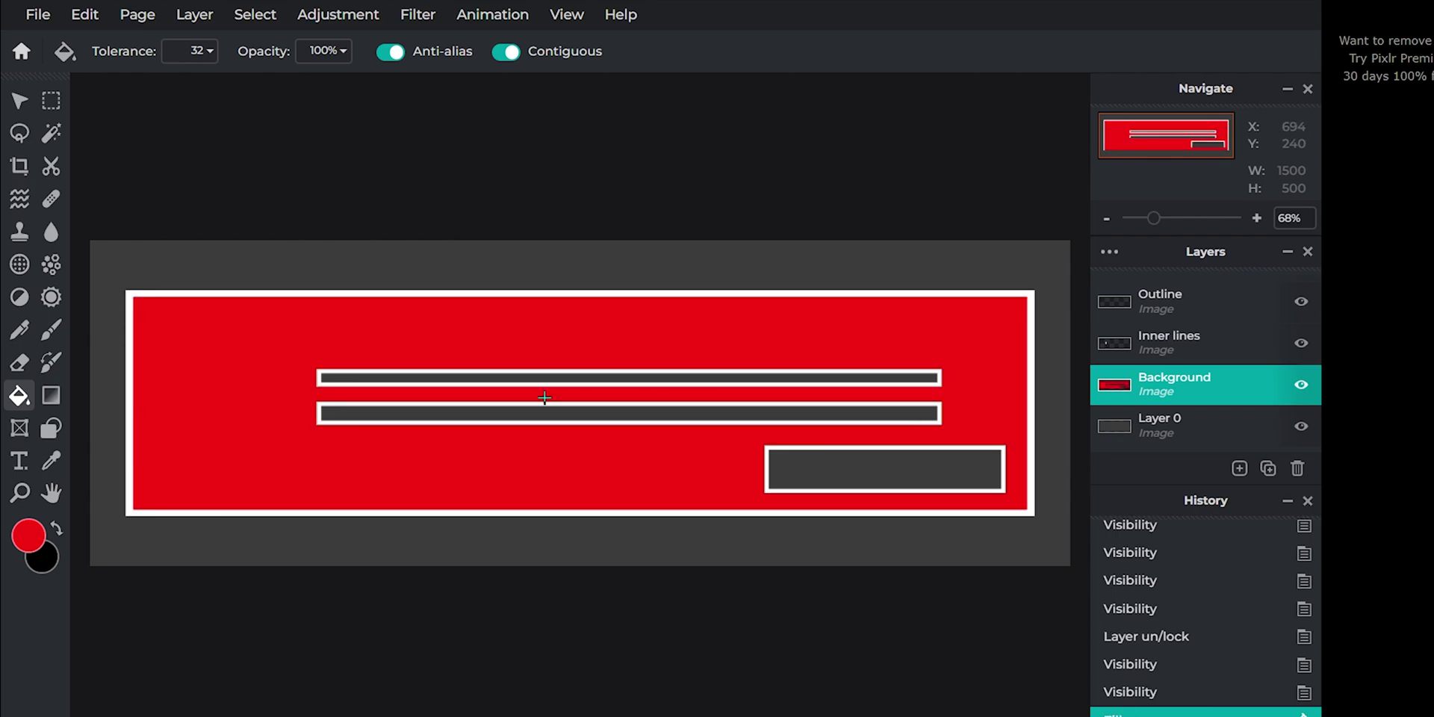
Step: Hide the Inner lines layer and fill the Outline frame with black
left_click(1172, 342)
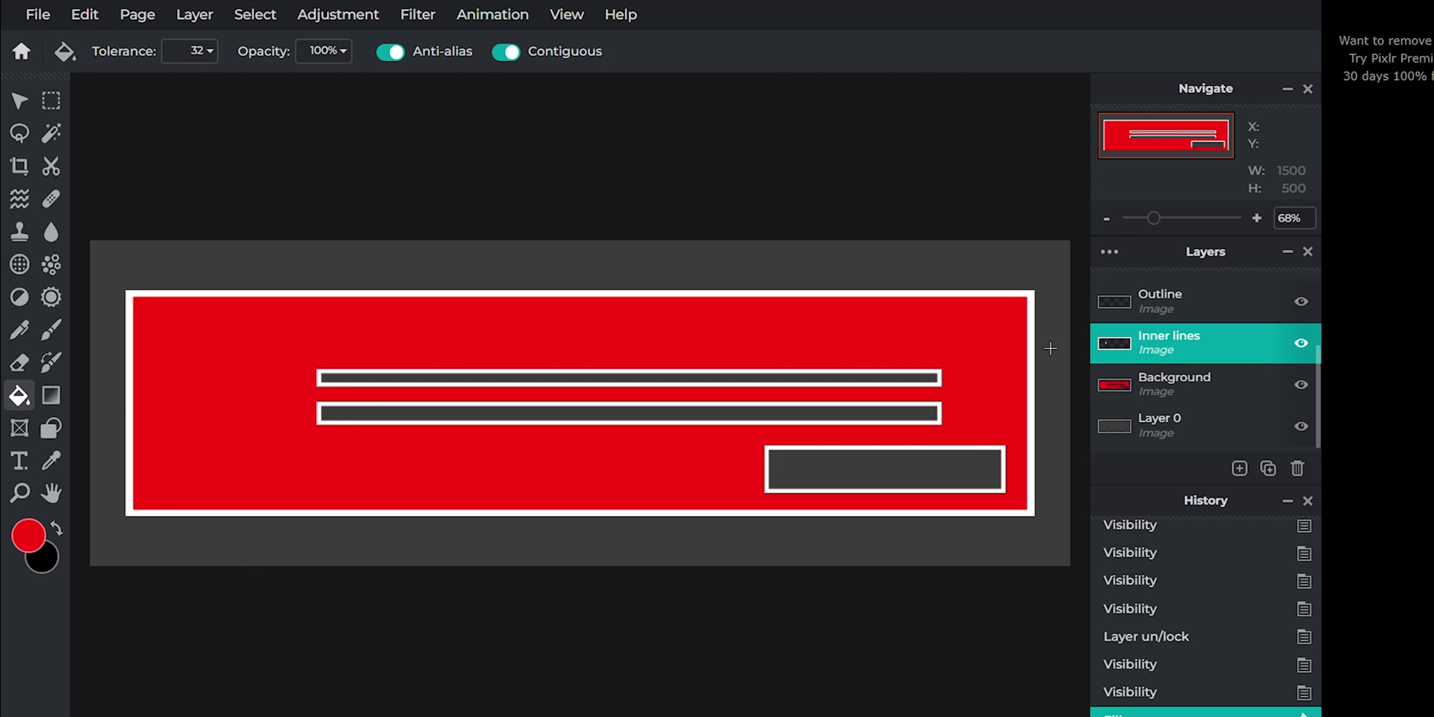
left_click(1300, 345)
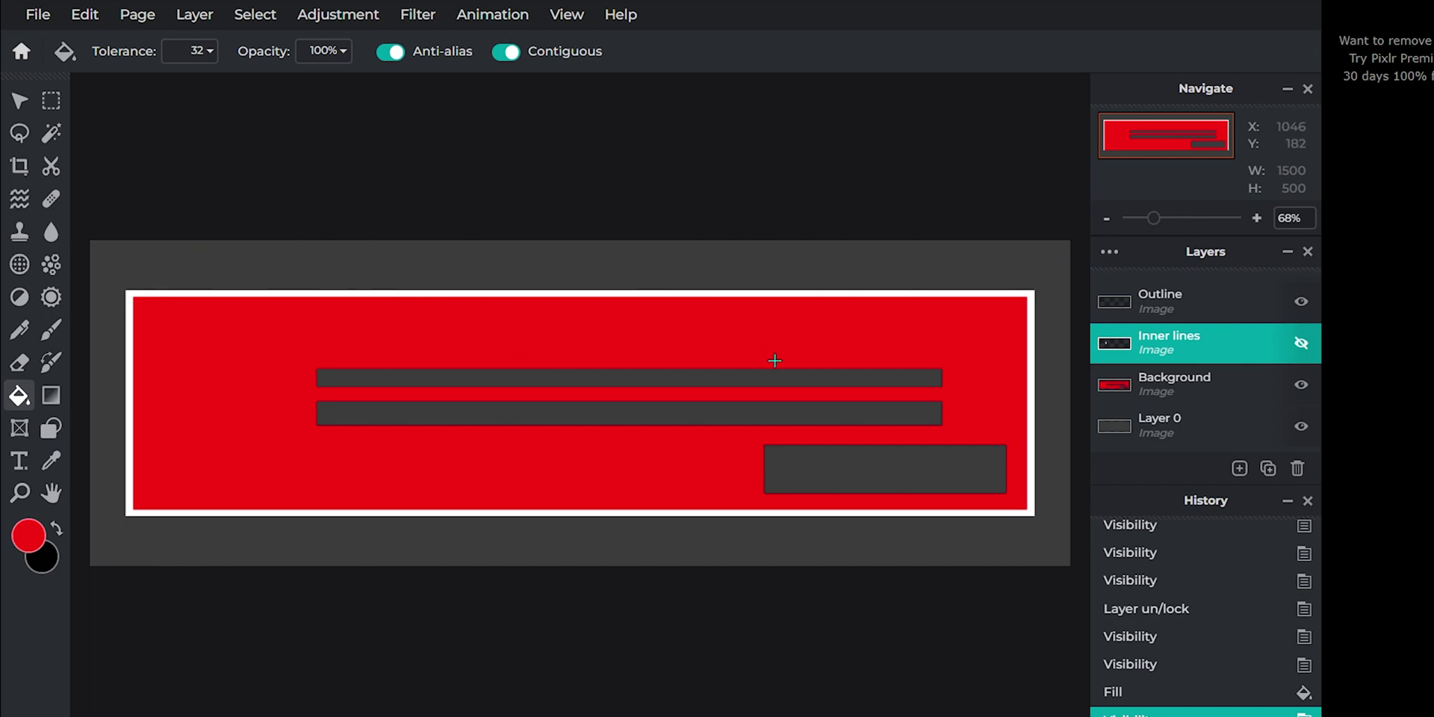
left_click(1176, 299)
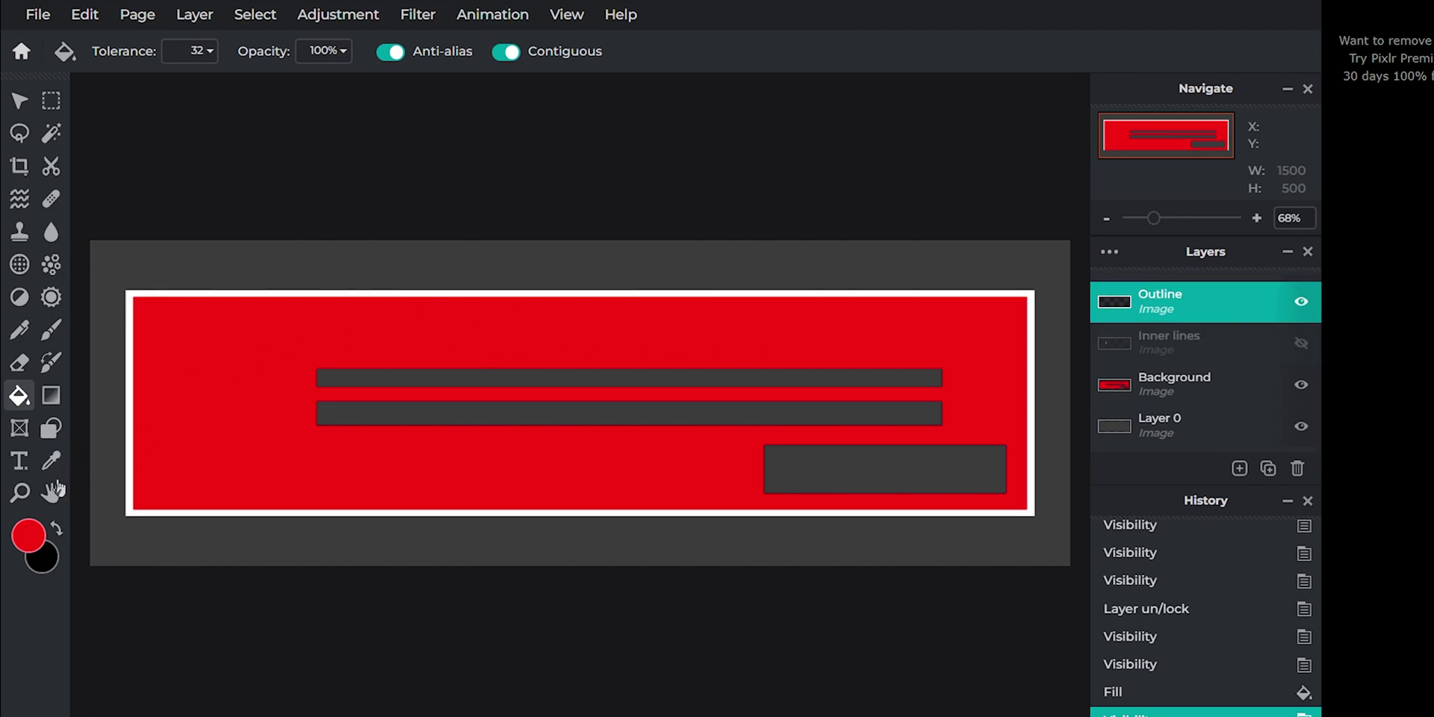
left_click(56, 528)
left_click(30, 535)
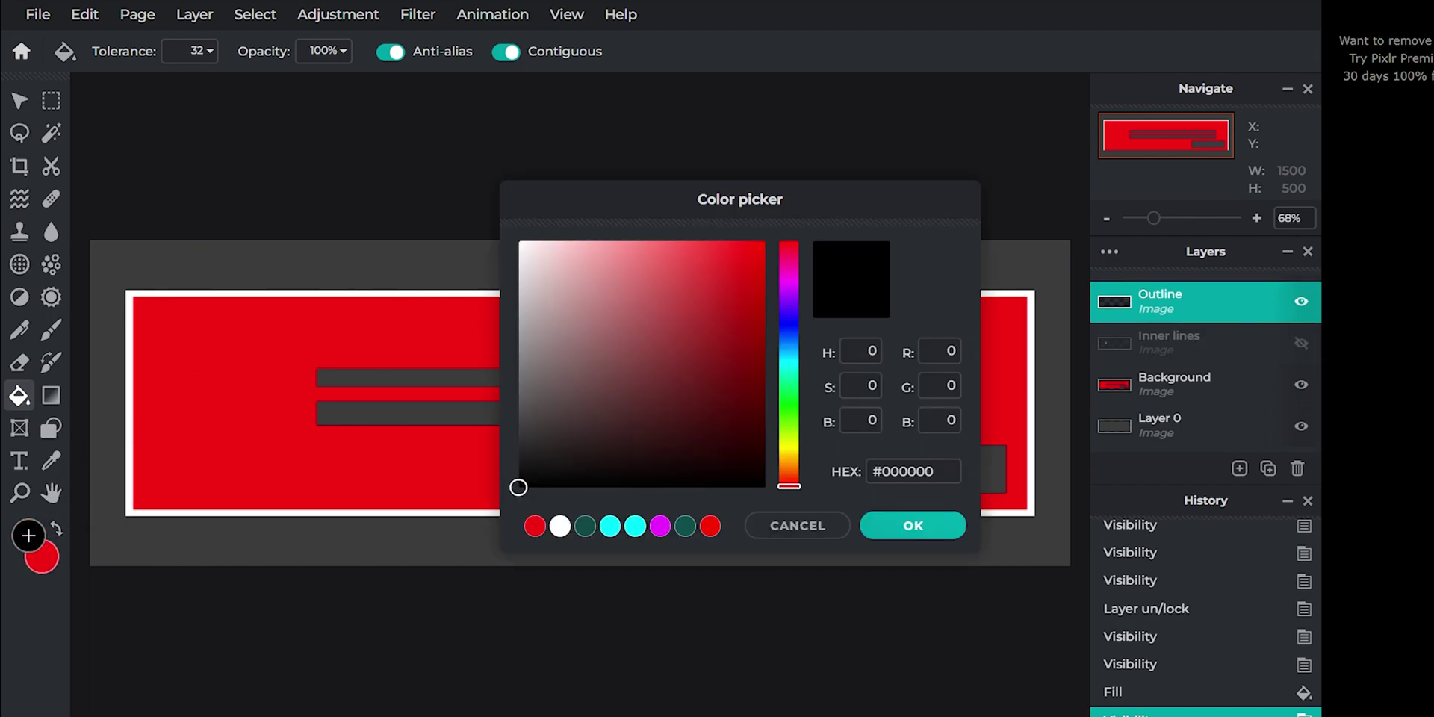
left_click(870, 525)
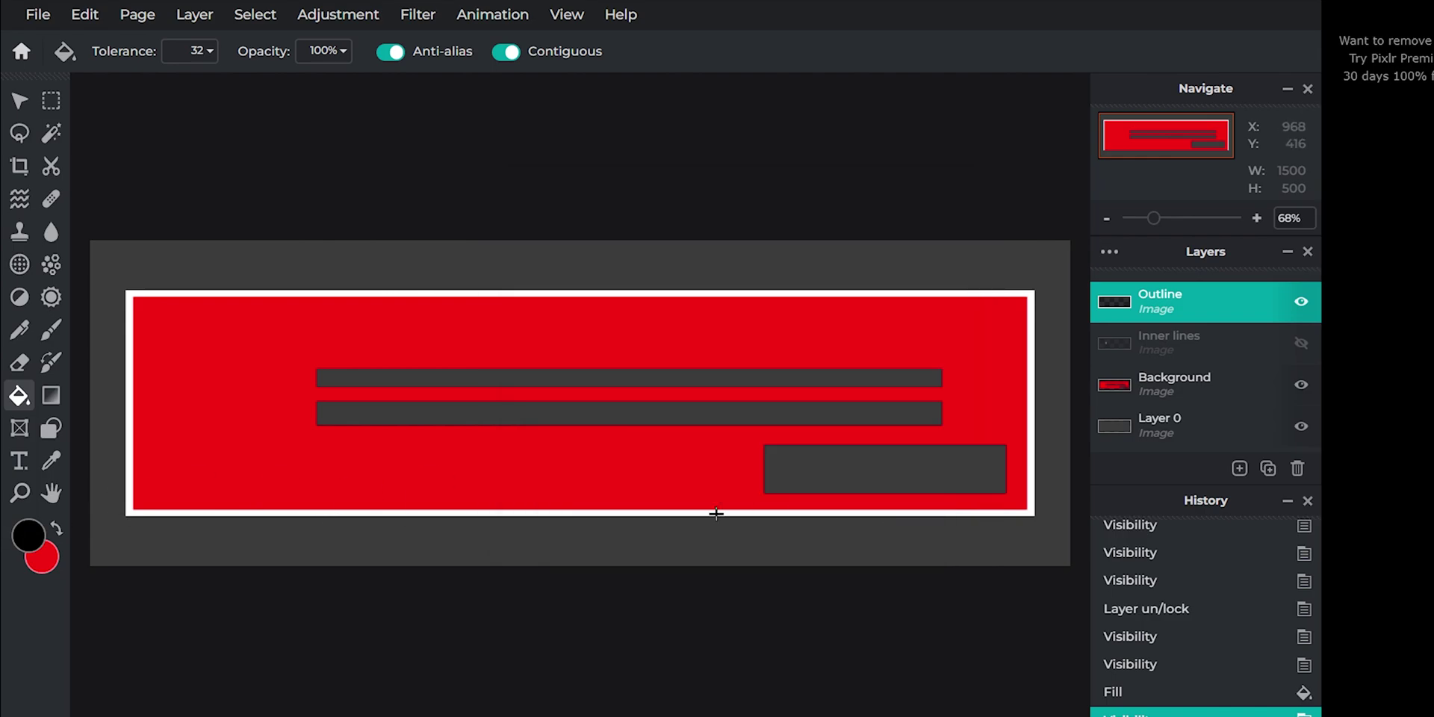
left_click(679, 512)
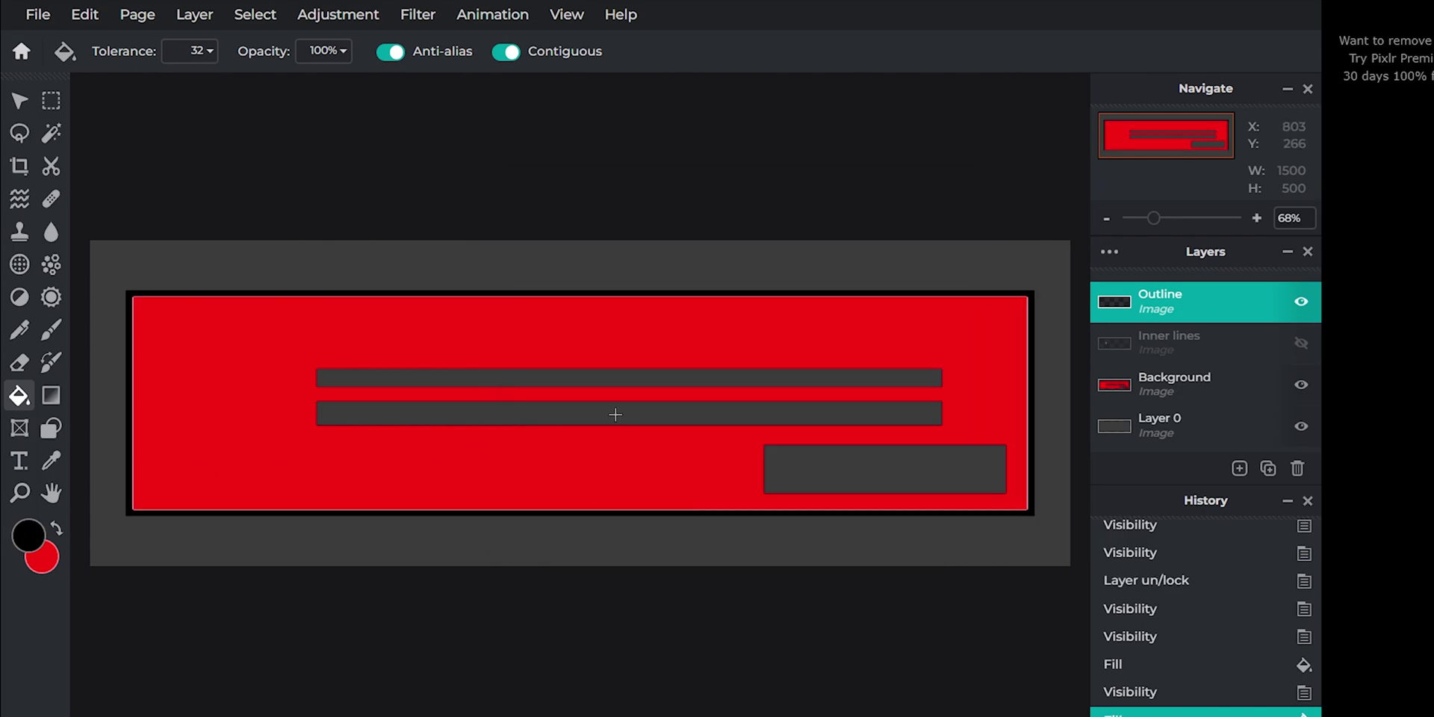
Step: Add a new text layer reading 'HAYTEX' on the banner
key("t")
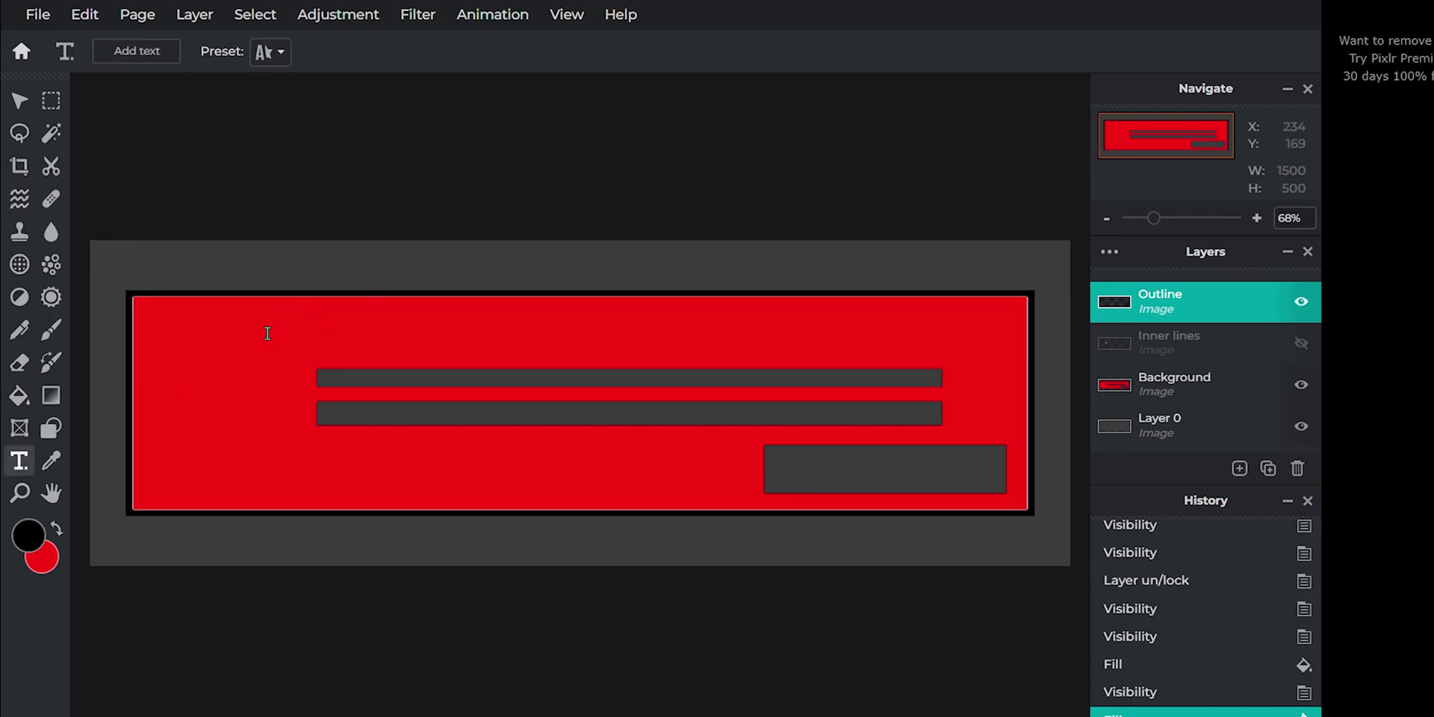
left_click(354, 338)
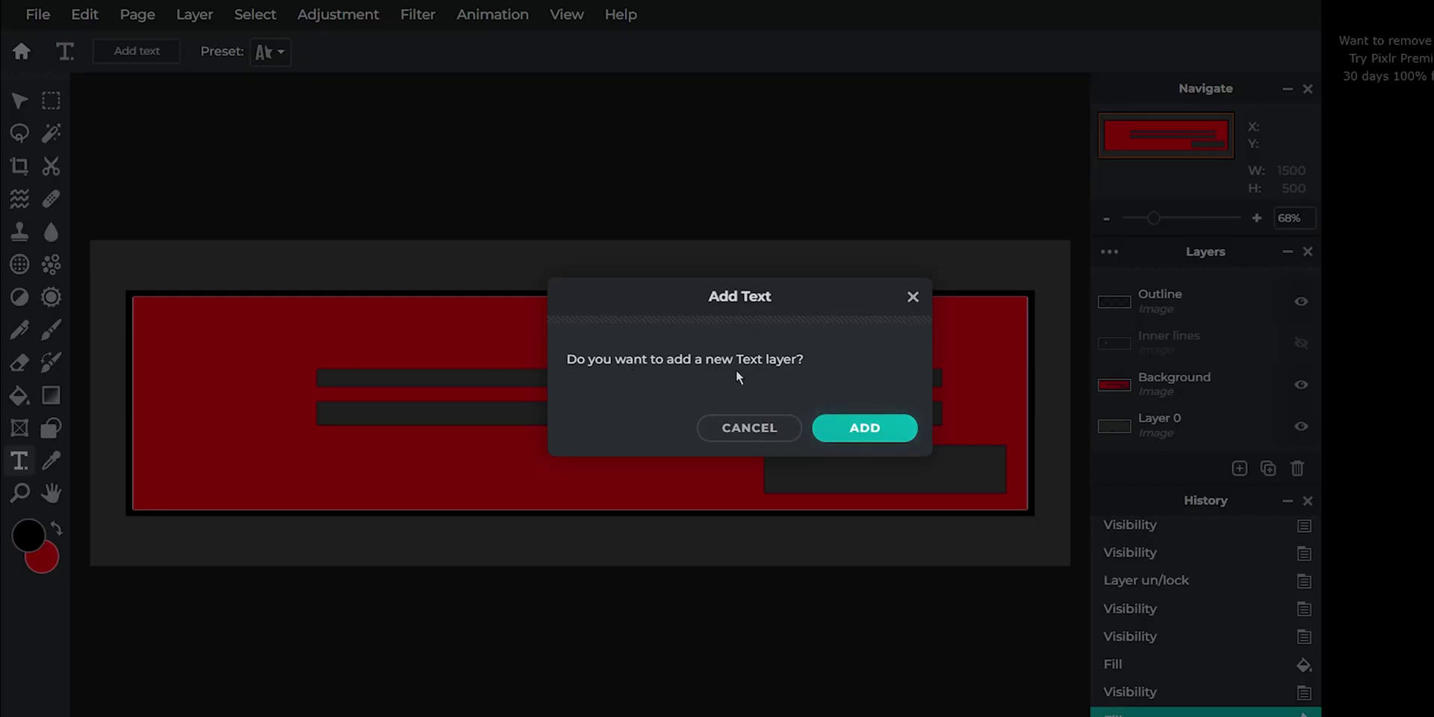
left_click(856, 429)
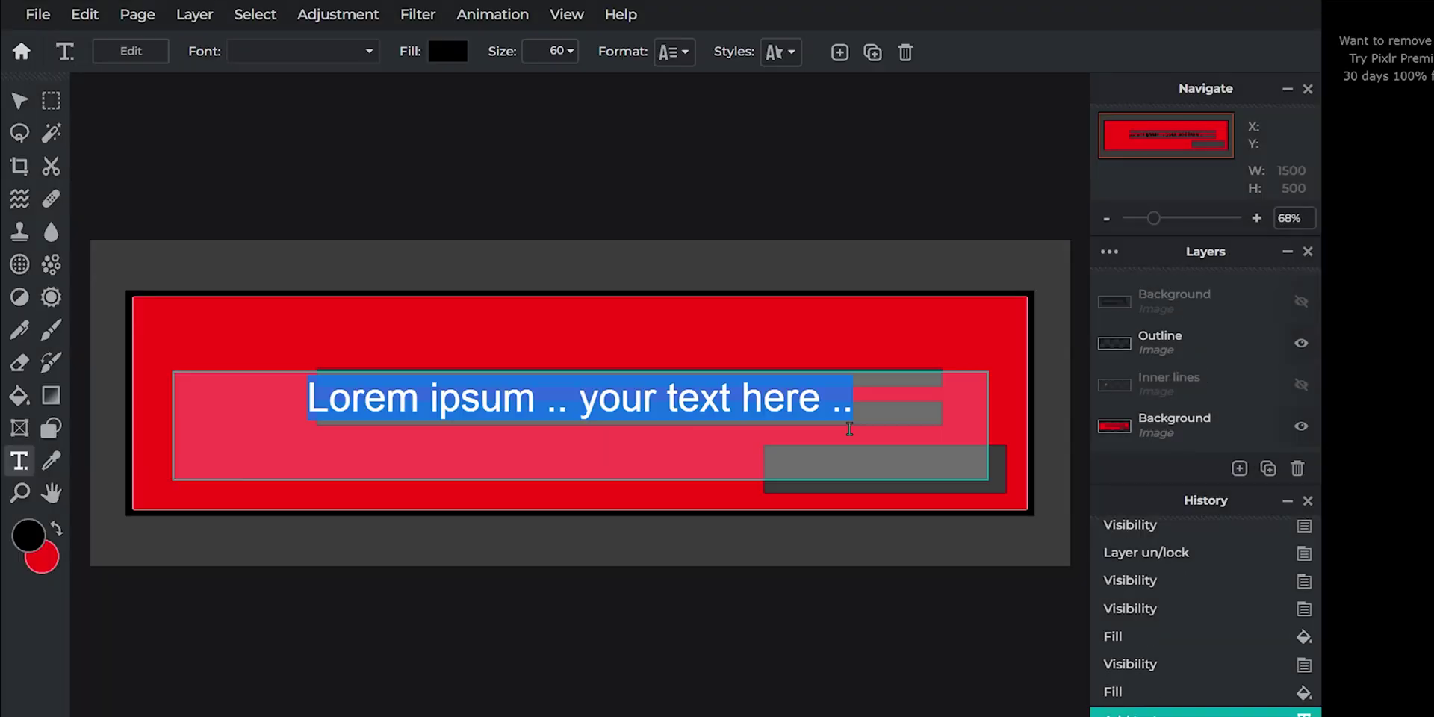
type("H")
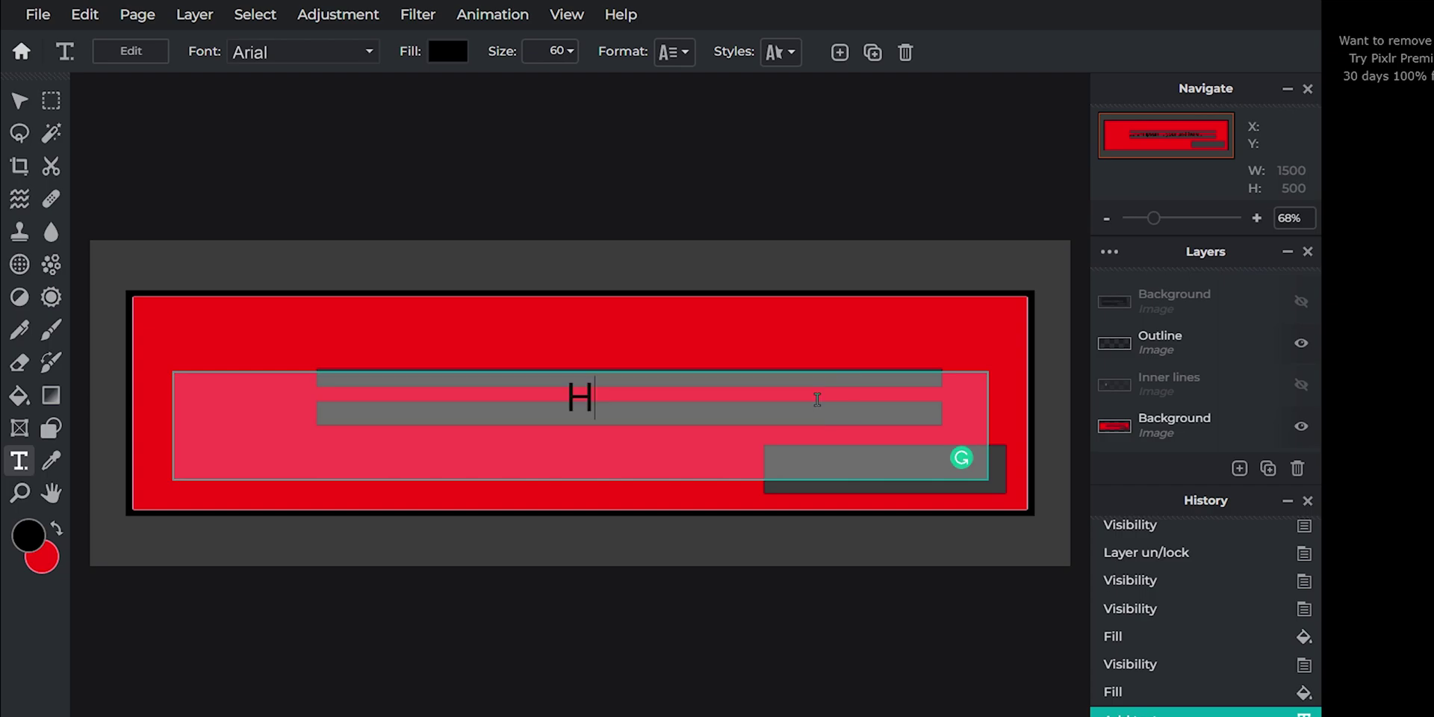
type("AYTEX")
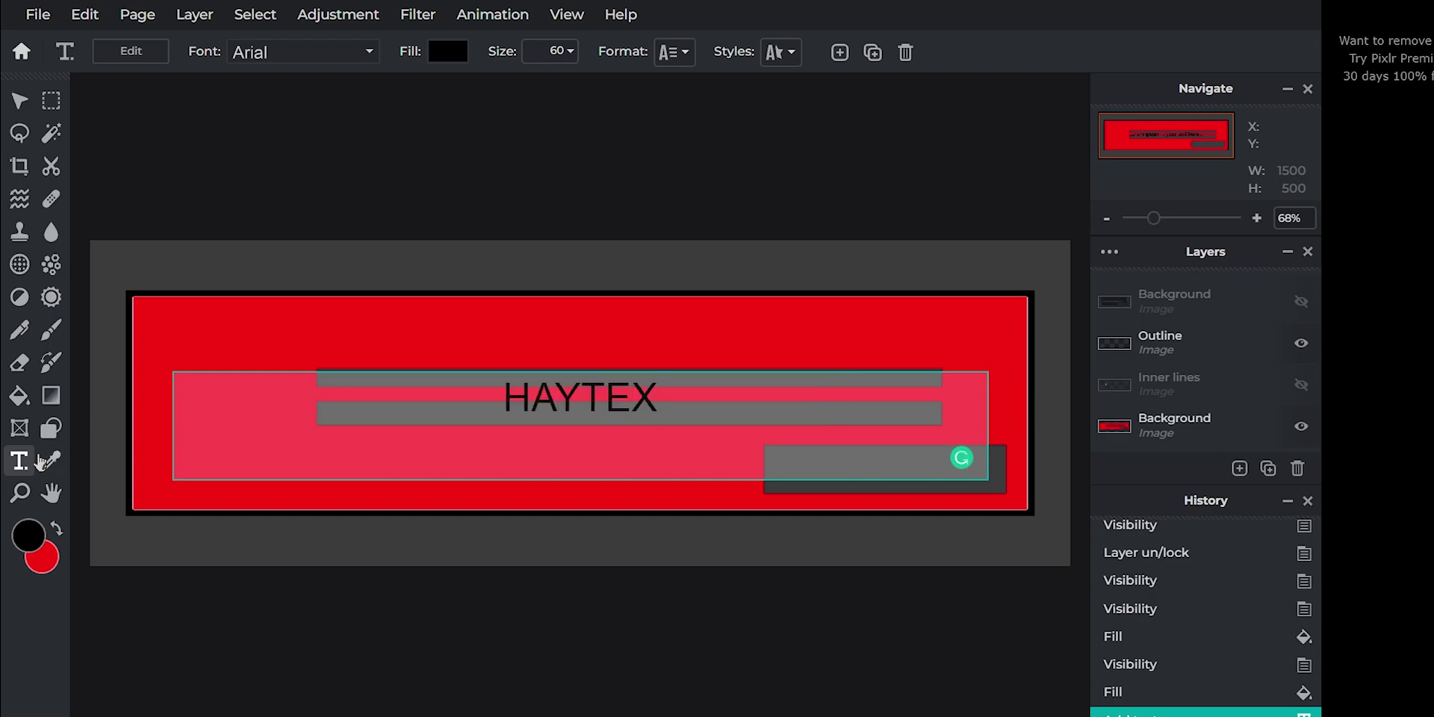
left_click(16, 465)
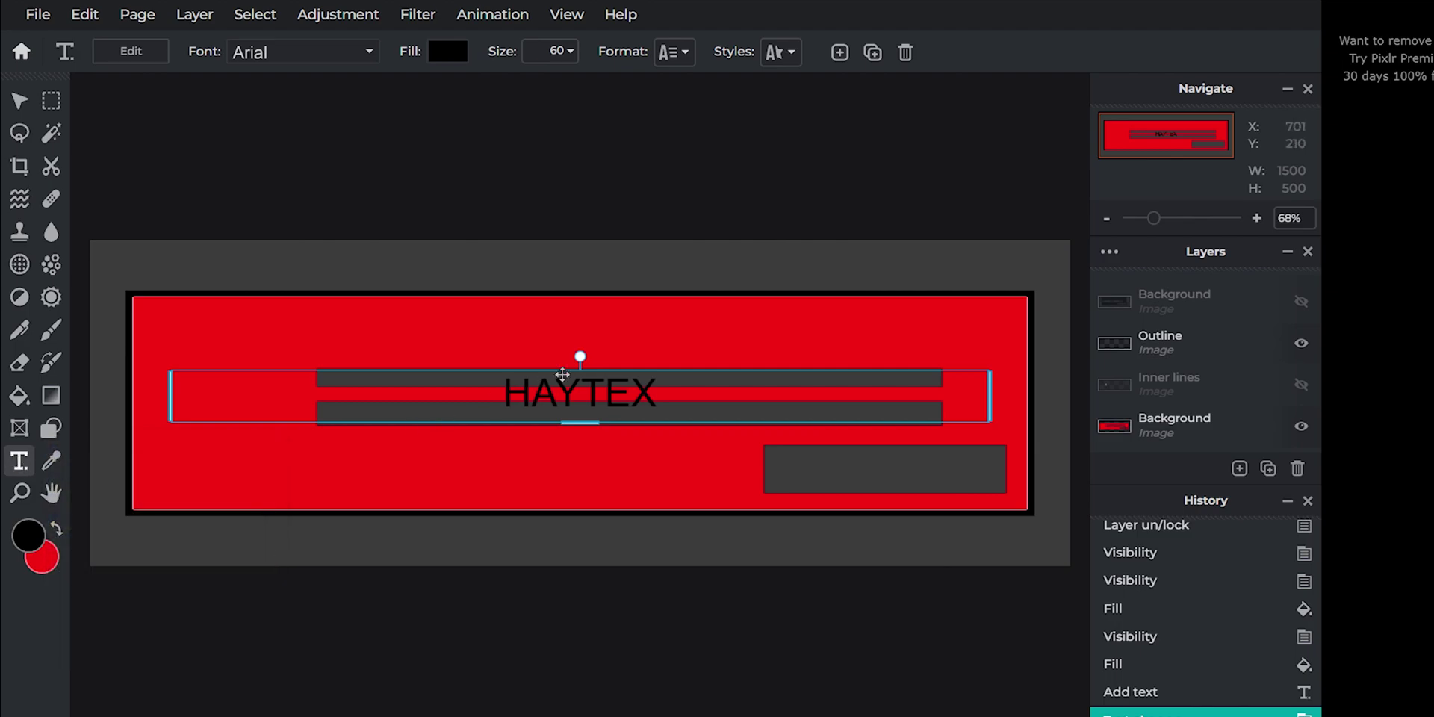
Step: Make HAYTEX white in the Aberus font, enlarge it, and move it to the top
left_click(336, 59)
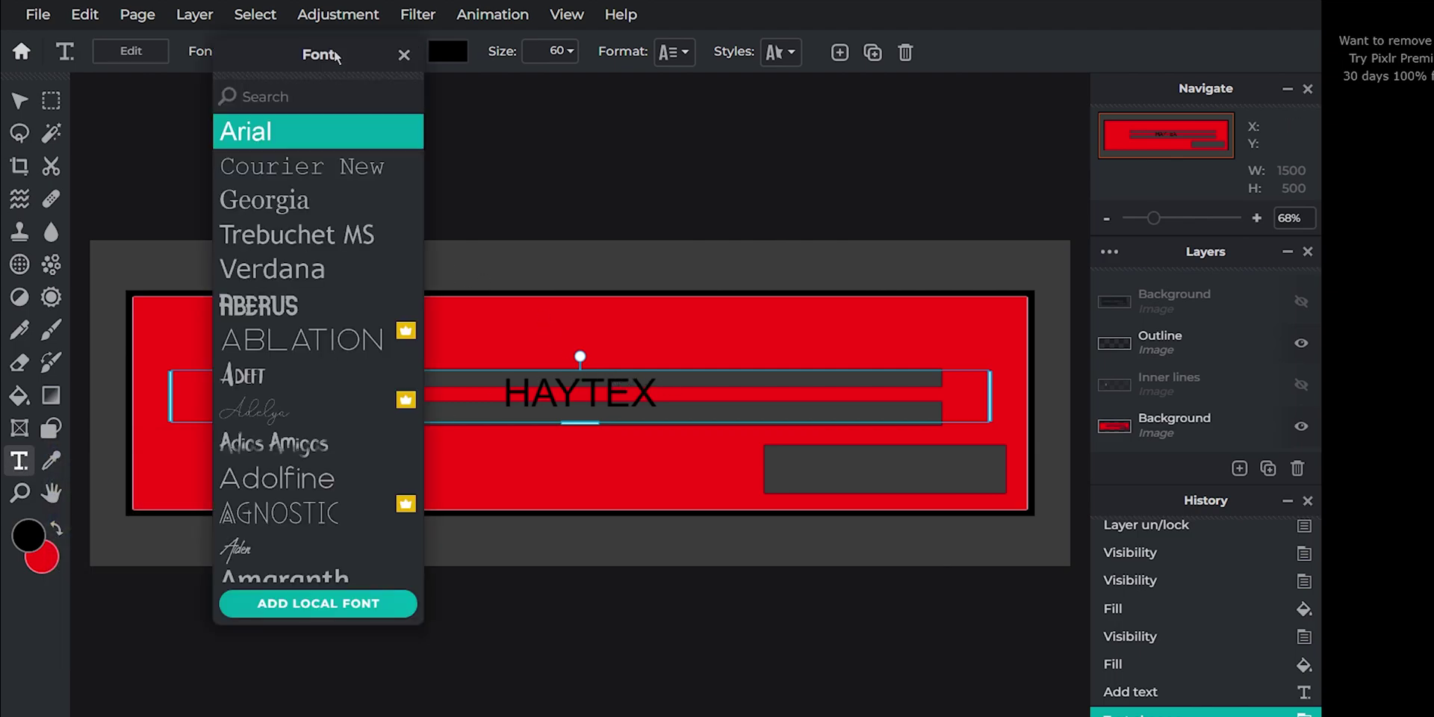
left_click(305, 308)
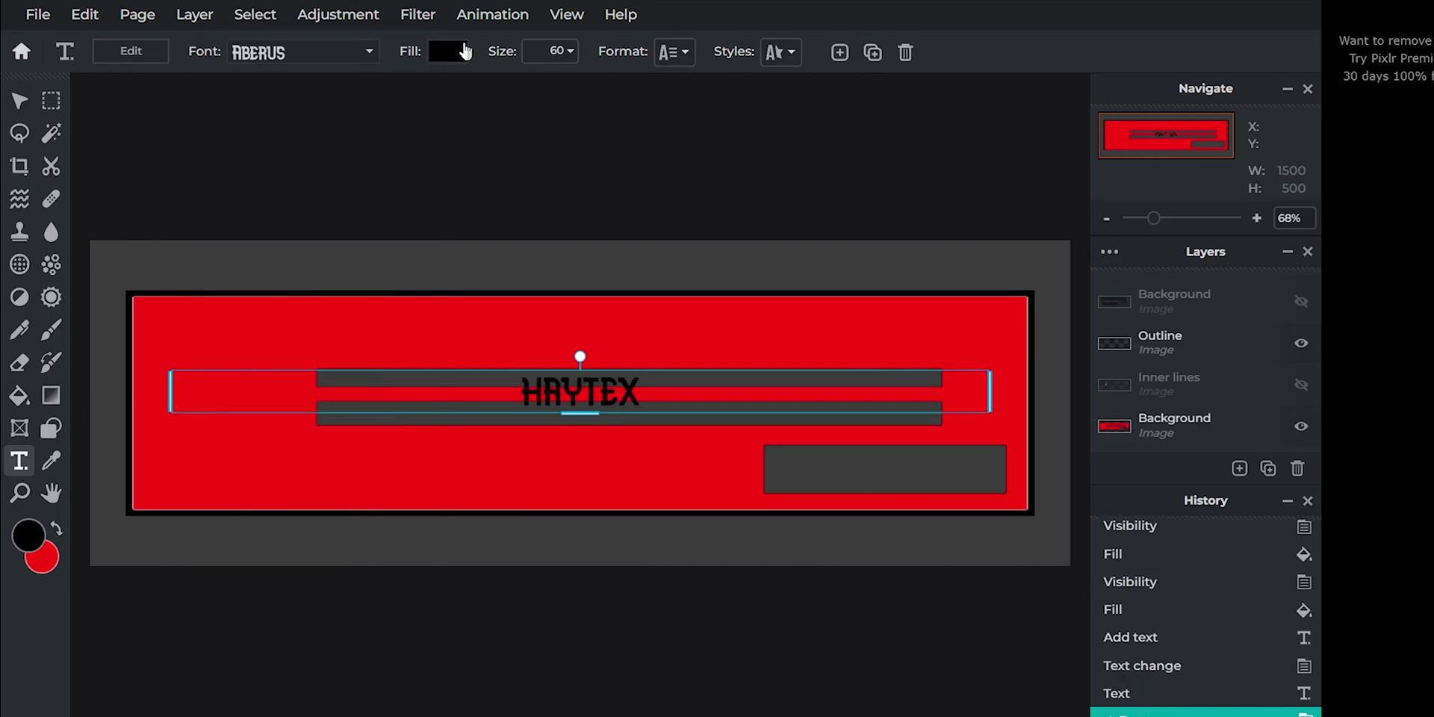
left_click(454, 52)
left_click(472, 404)
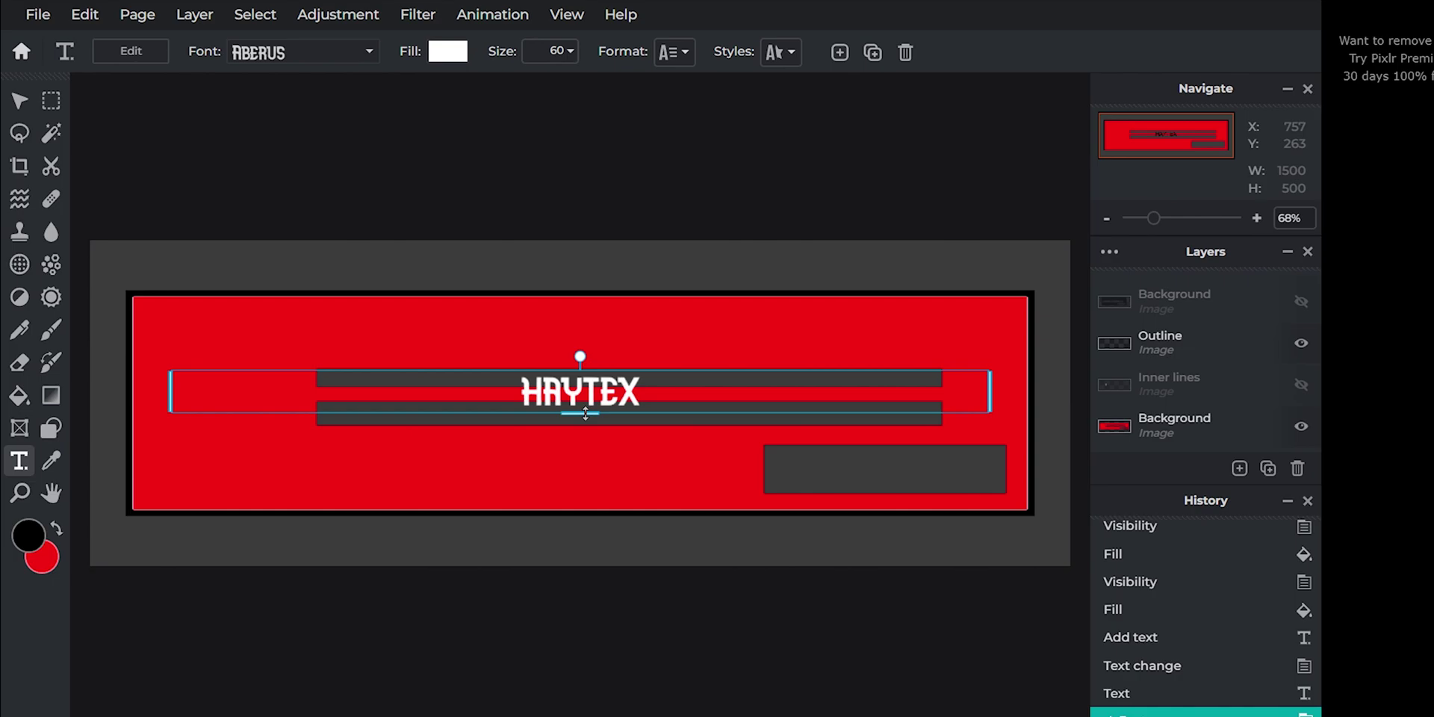
left_click_drag(585, 413, 591, 479)
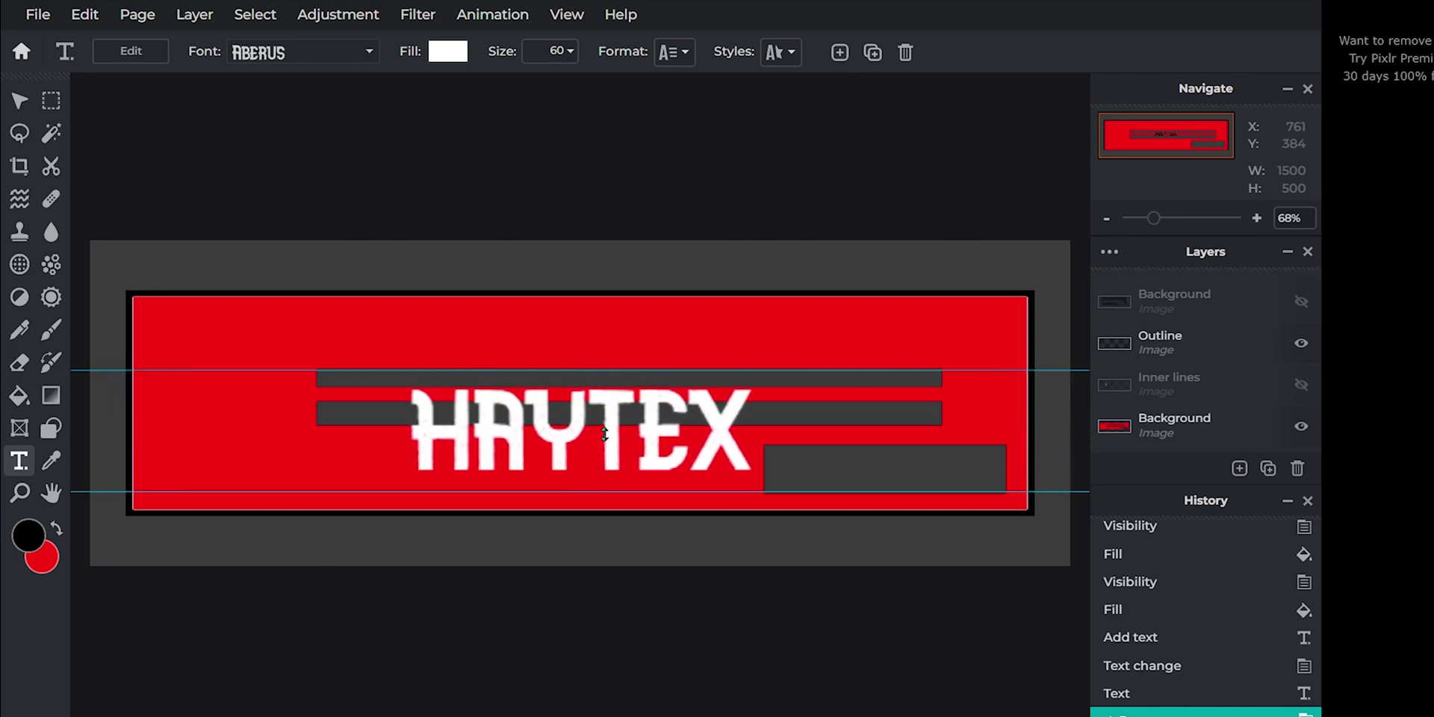
left_click_drag(605, 433, 522, 333)
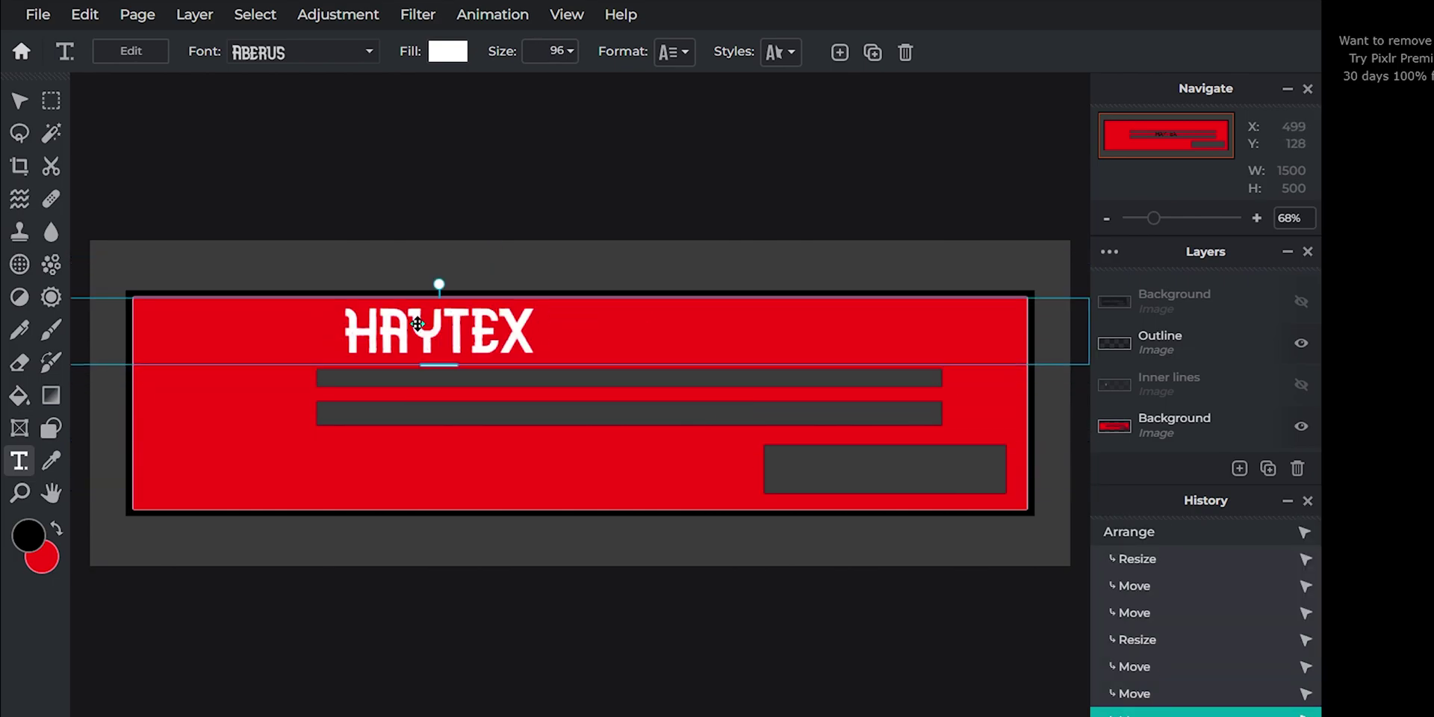
Step: Drag the Transparent logo from Assets > HayTex > Logo onto the Pixlr banner
left_click(481, 177)
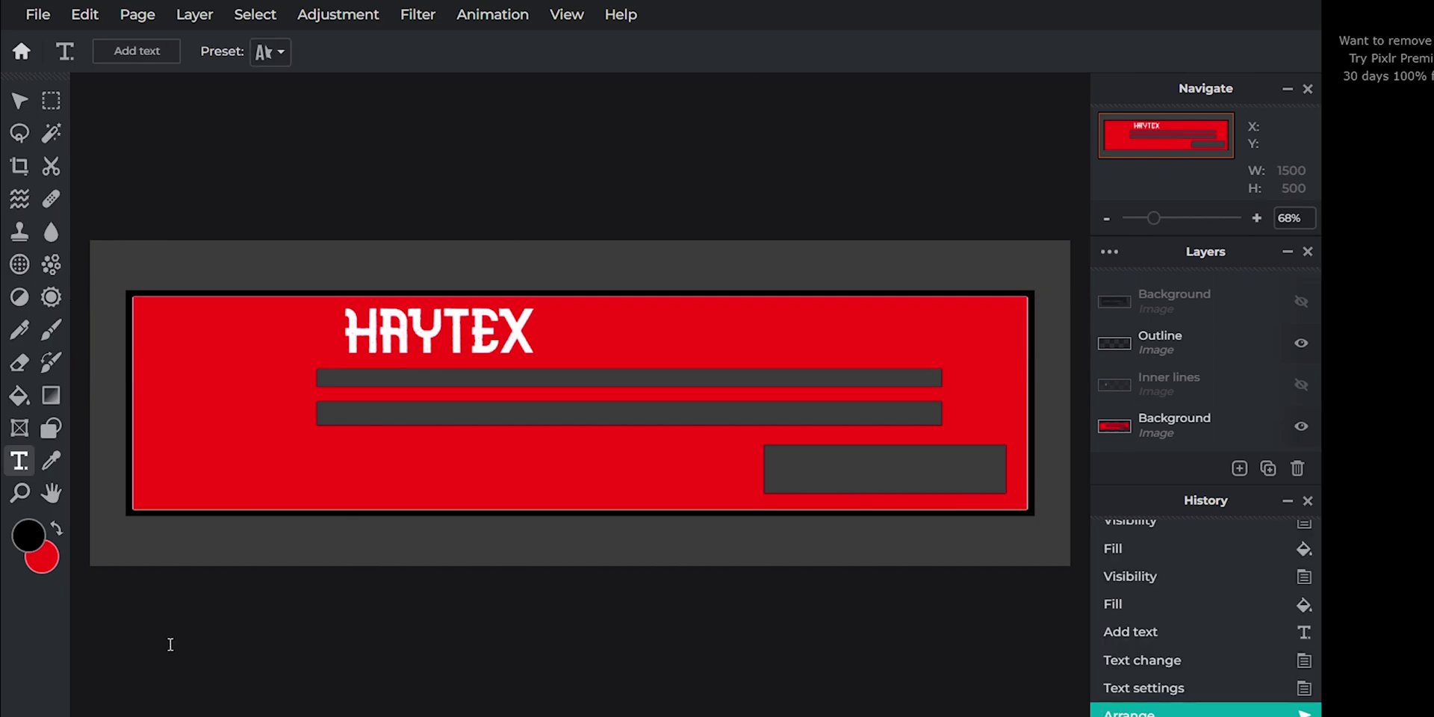
key("alt+Tab")
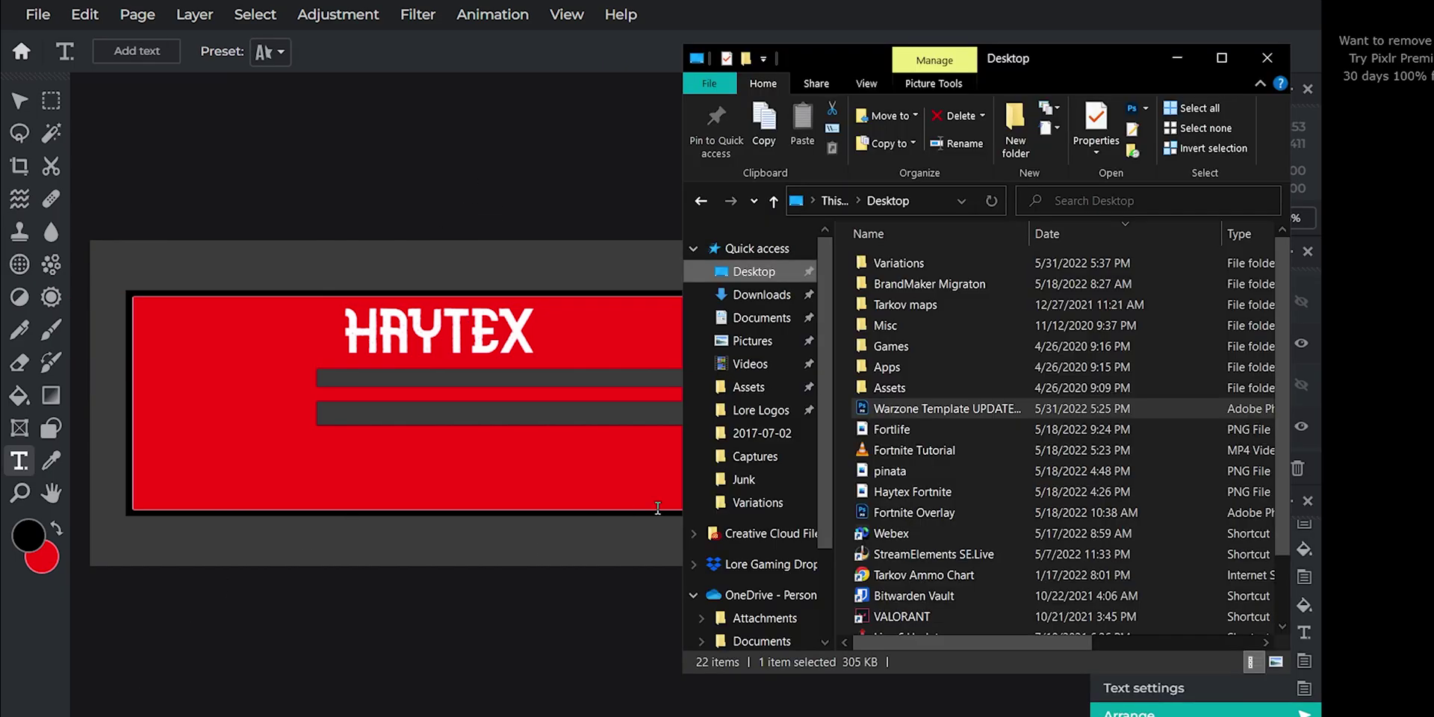
left_click(749, 387)
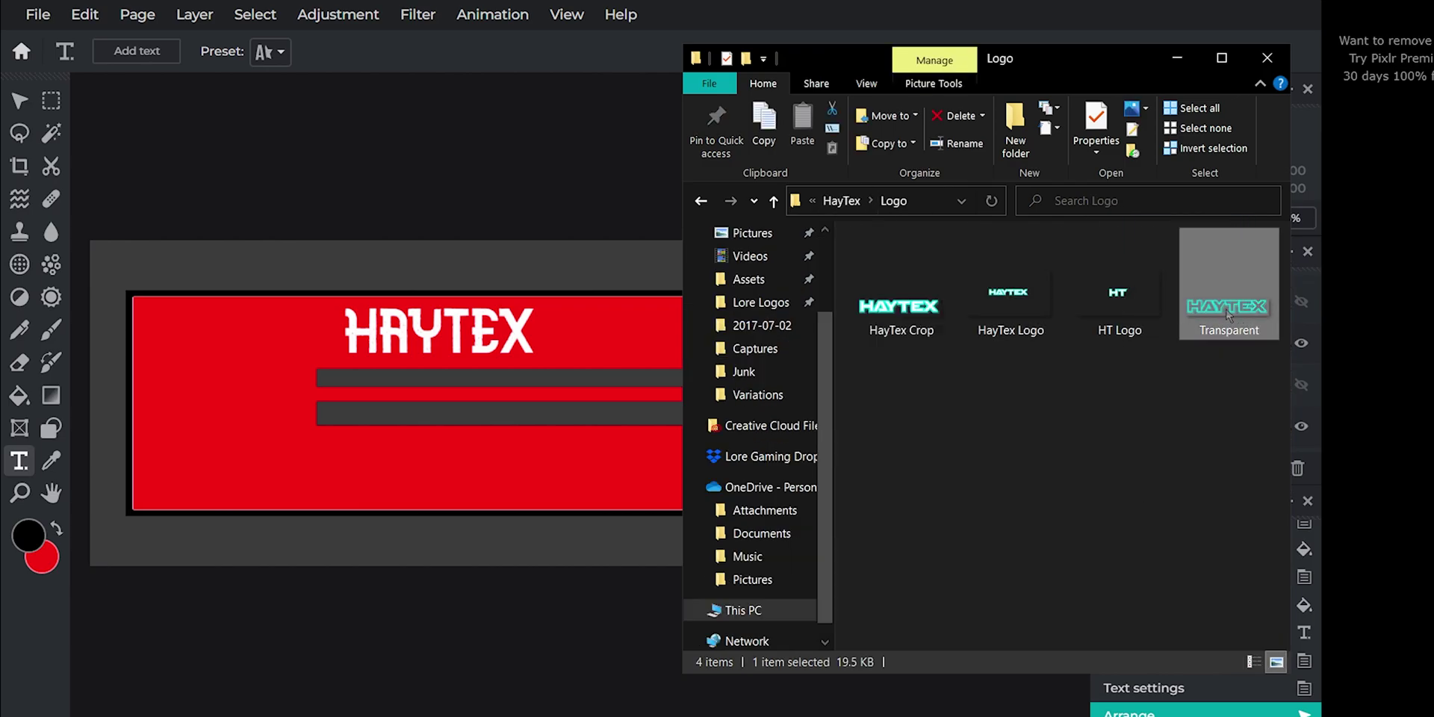
left_click_drag(1228, 313, 578, 354)
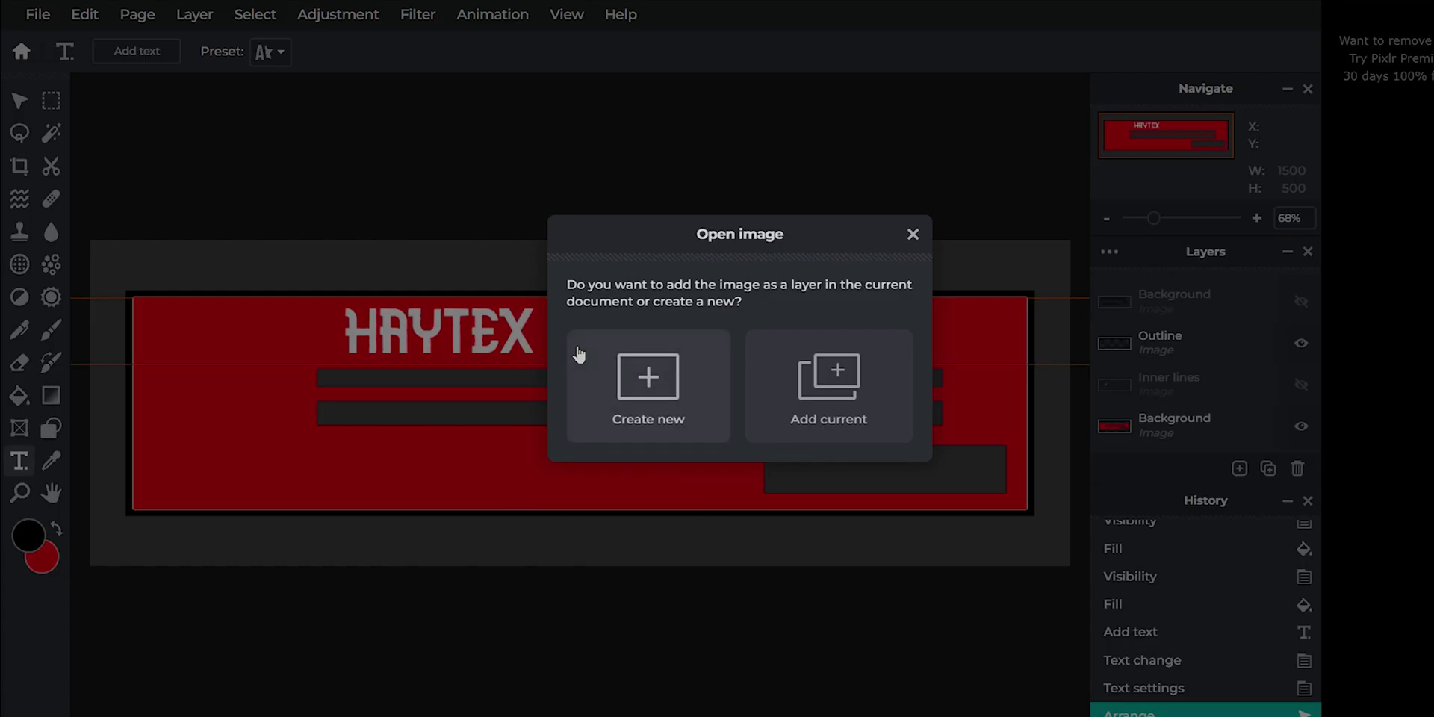
Step: Add the Transparent logo as a layer, nudge it, then delete that layer
left_click(840, 427)
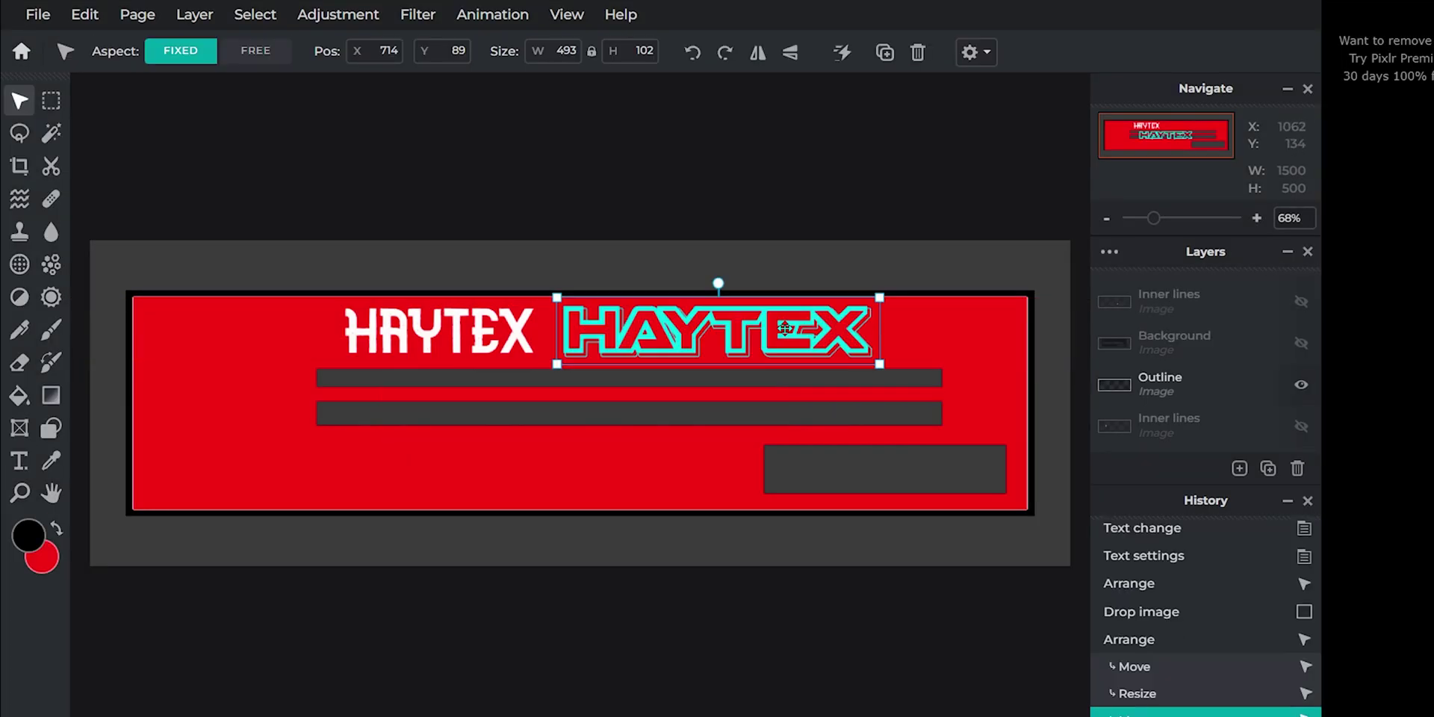
left_click_drag(778, 339, 781, 338)
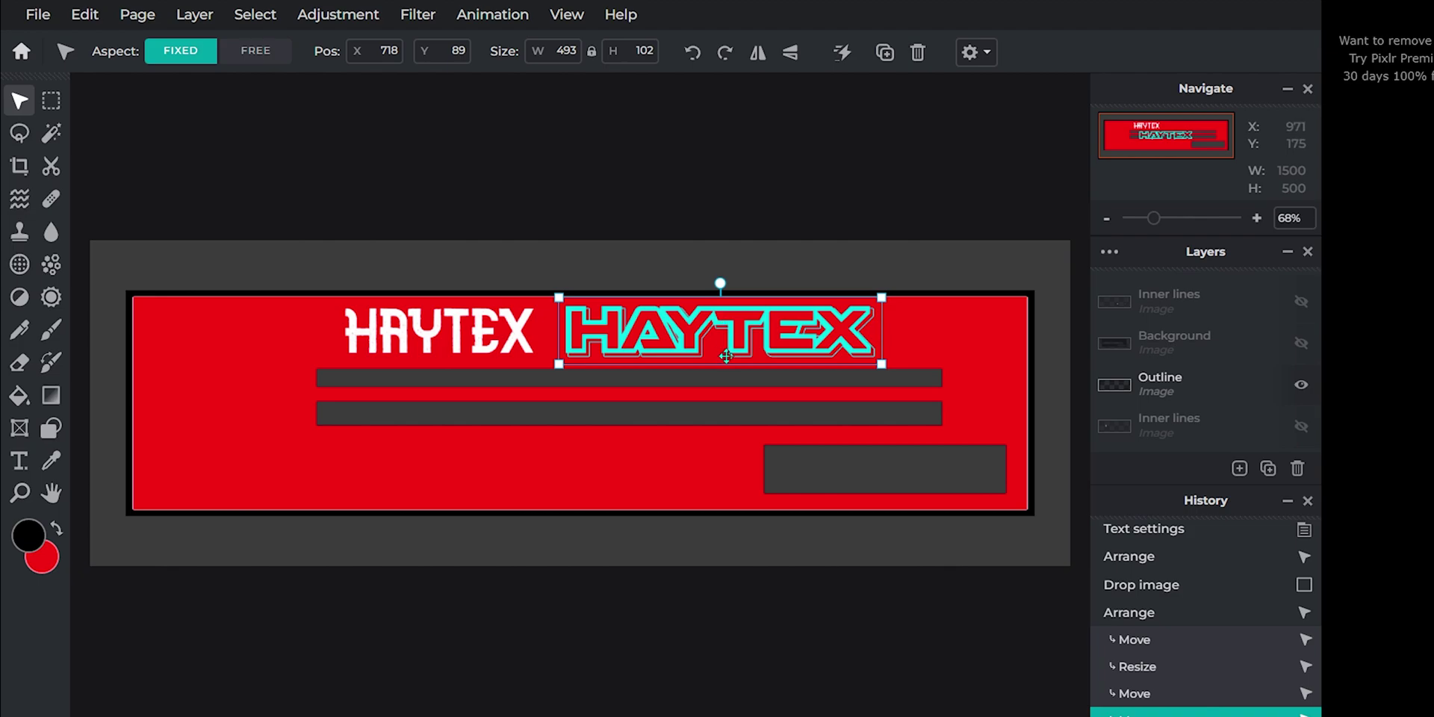
key("Delete")
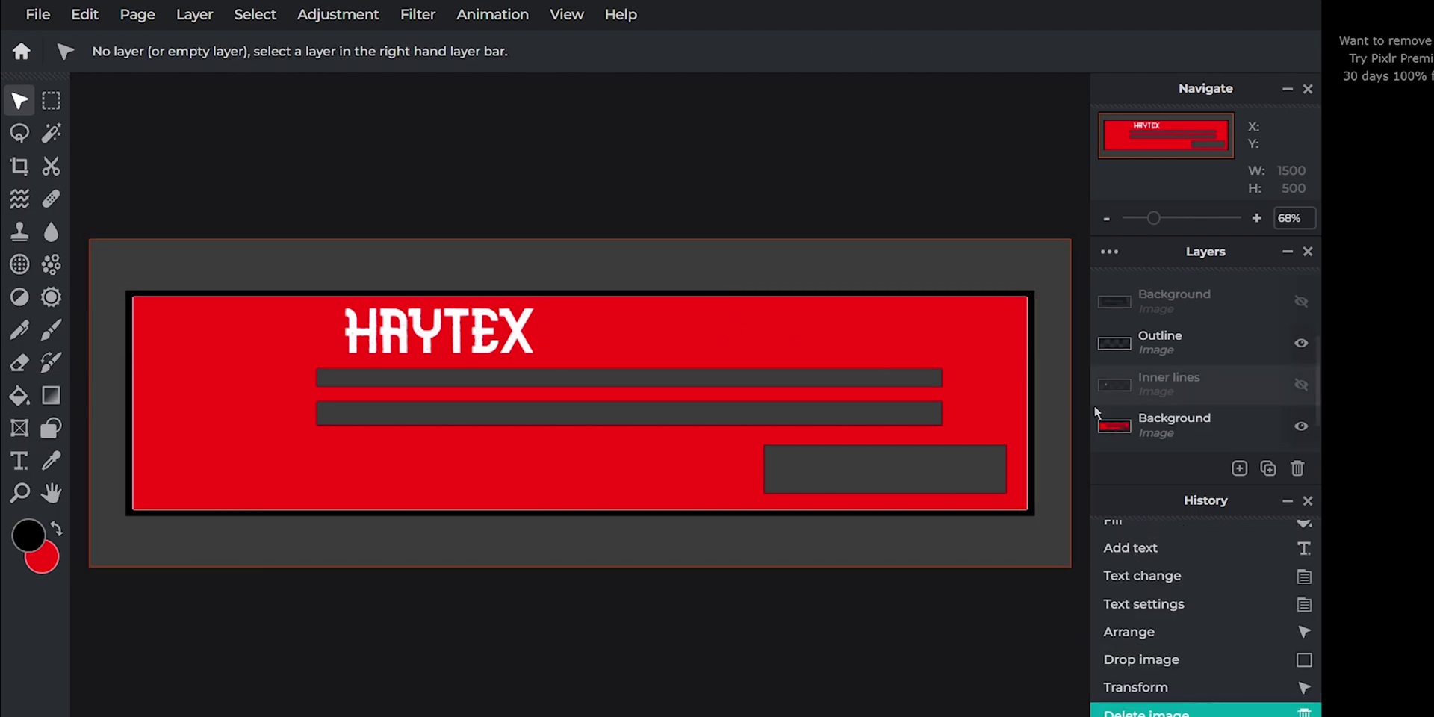
Step: Select the red area of the Background layer with Wand Select
left_click(1172, 422)
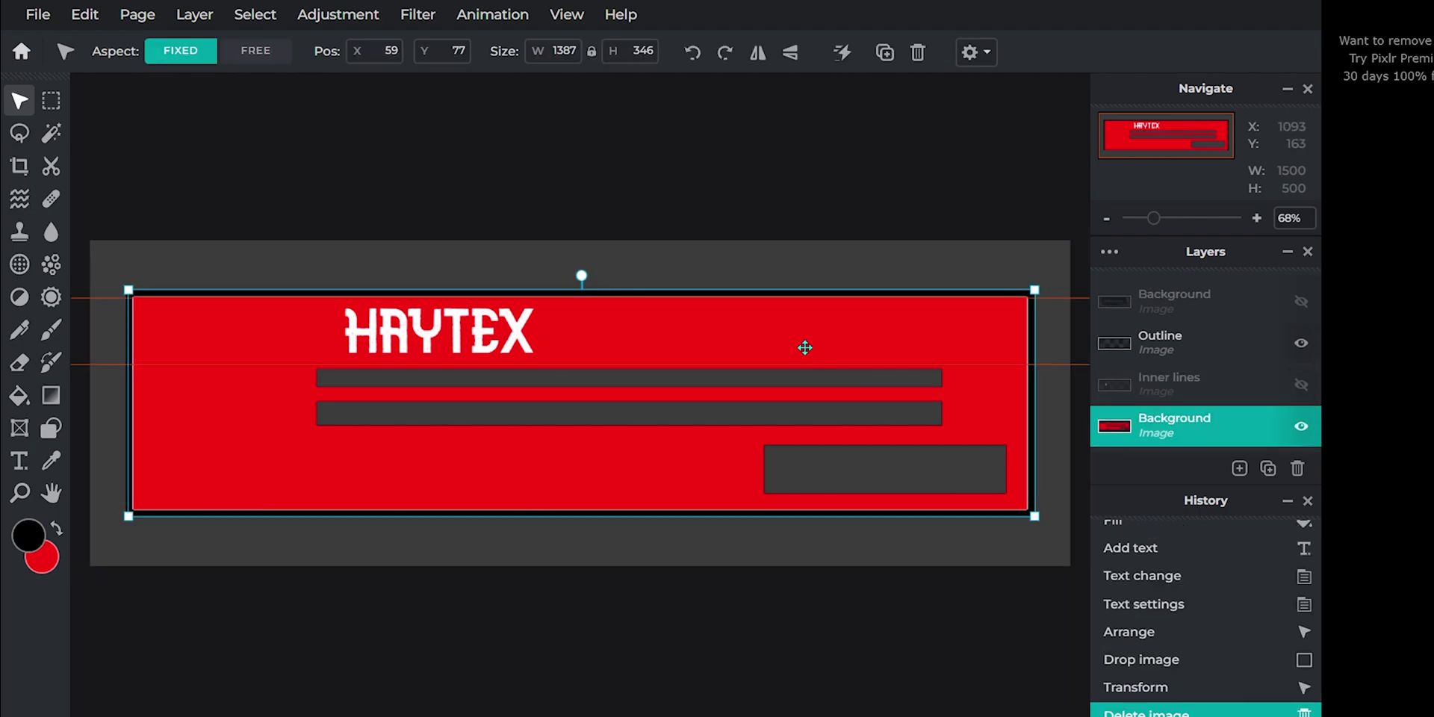
left_click(49, 136)
left_click(227, 393)
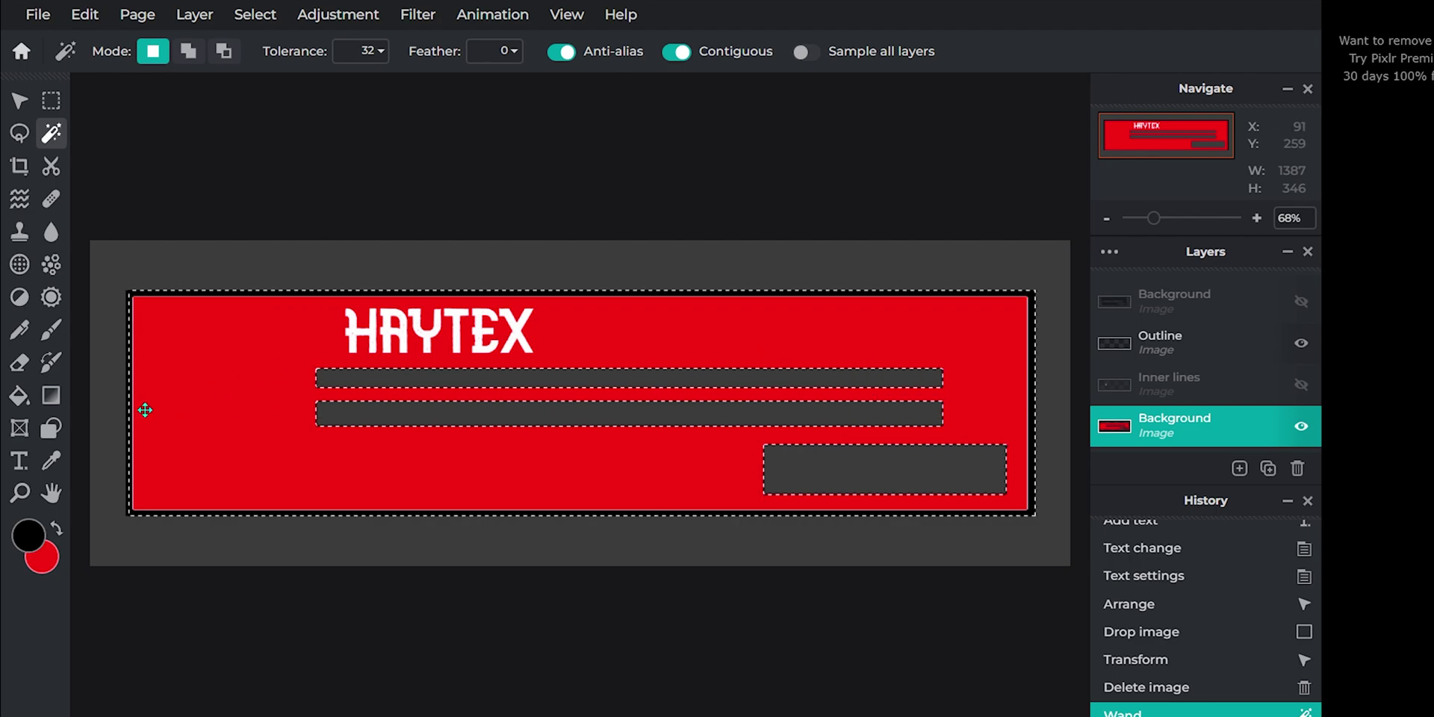
left_click(51, 395)
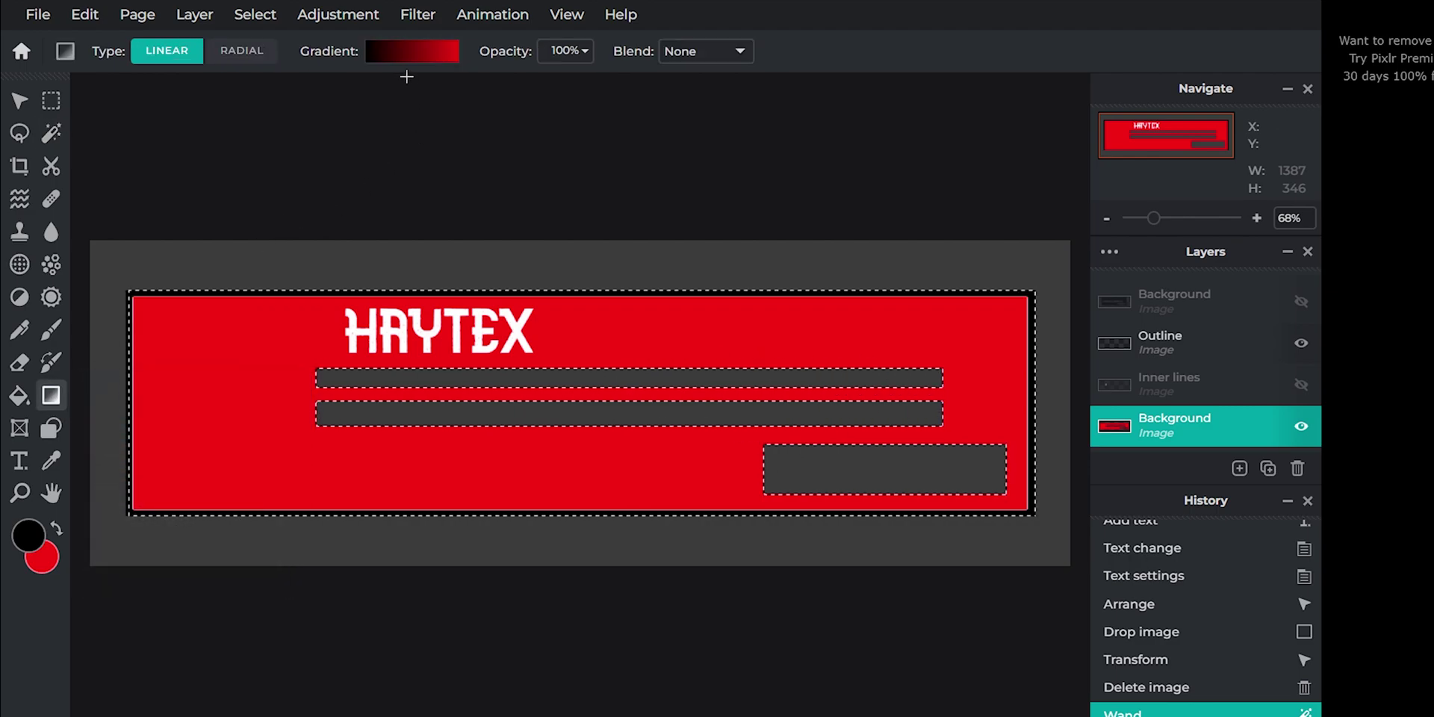
Step: Set the gradient's left stop to dark red #3E0505 and right stop to black #000000
left_click(397, 55)
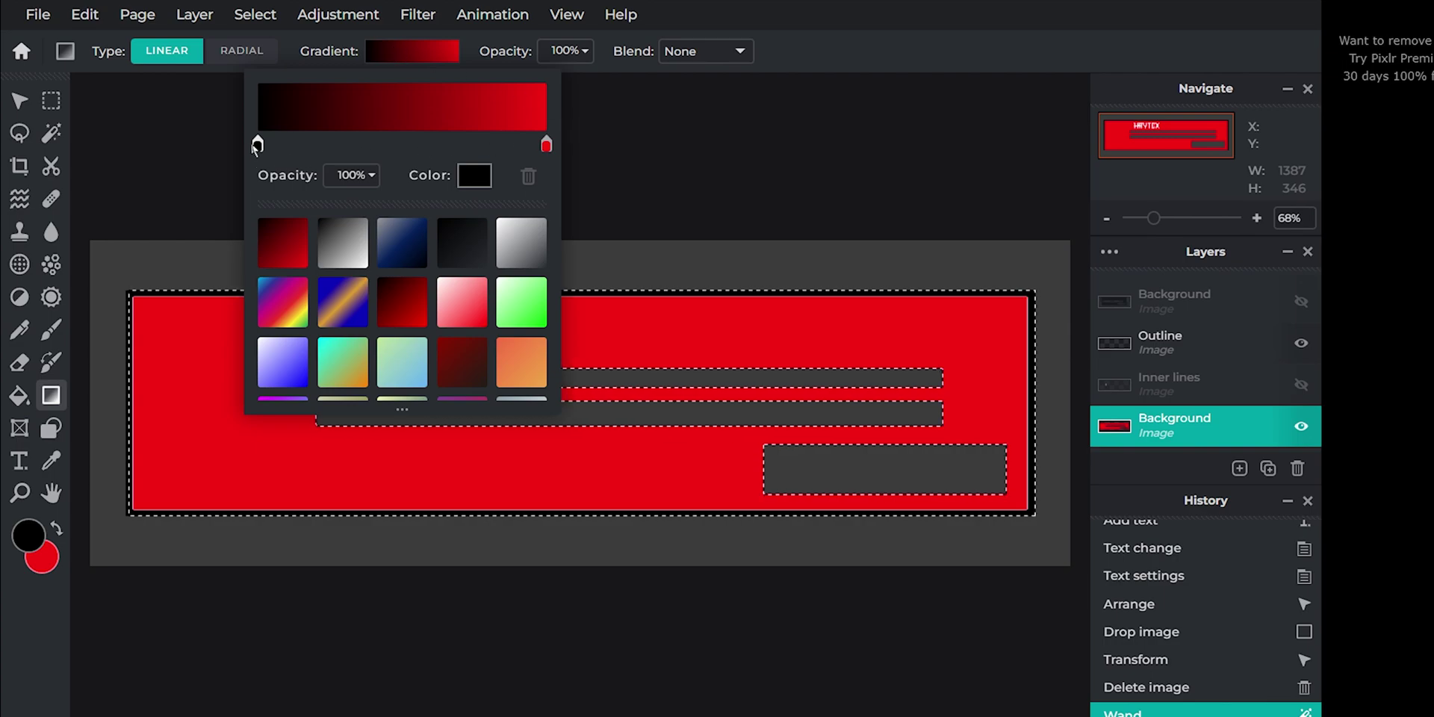
scroll(276, 305, "down", 4)
scroll(276, 305, "up", 4)
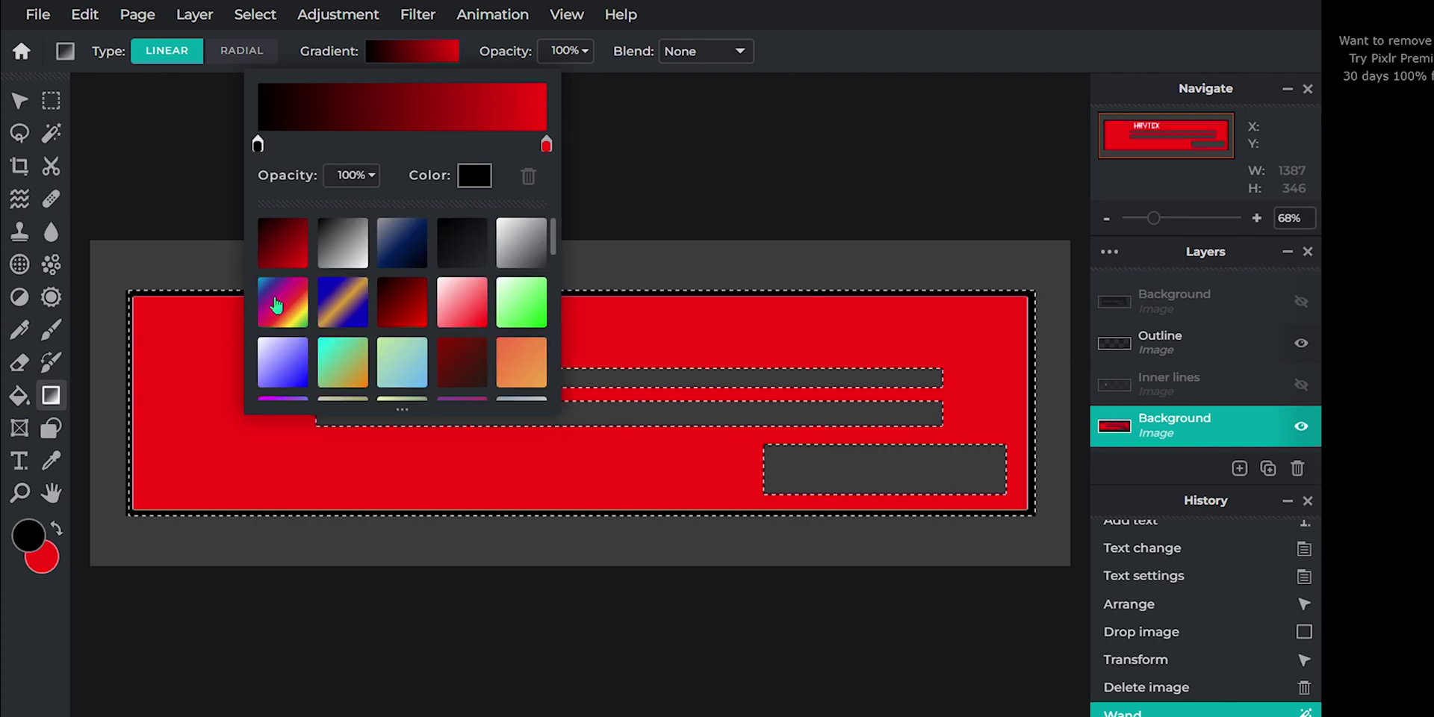
left_click(474, 179)
left_click(744, 429)
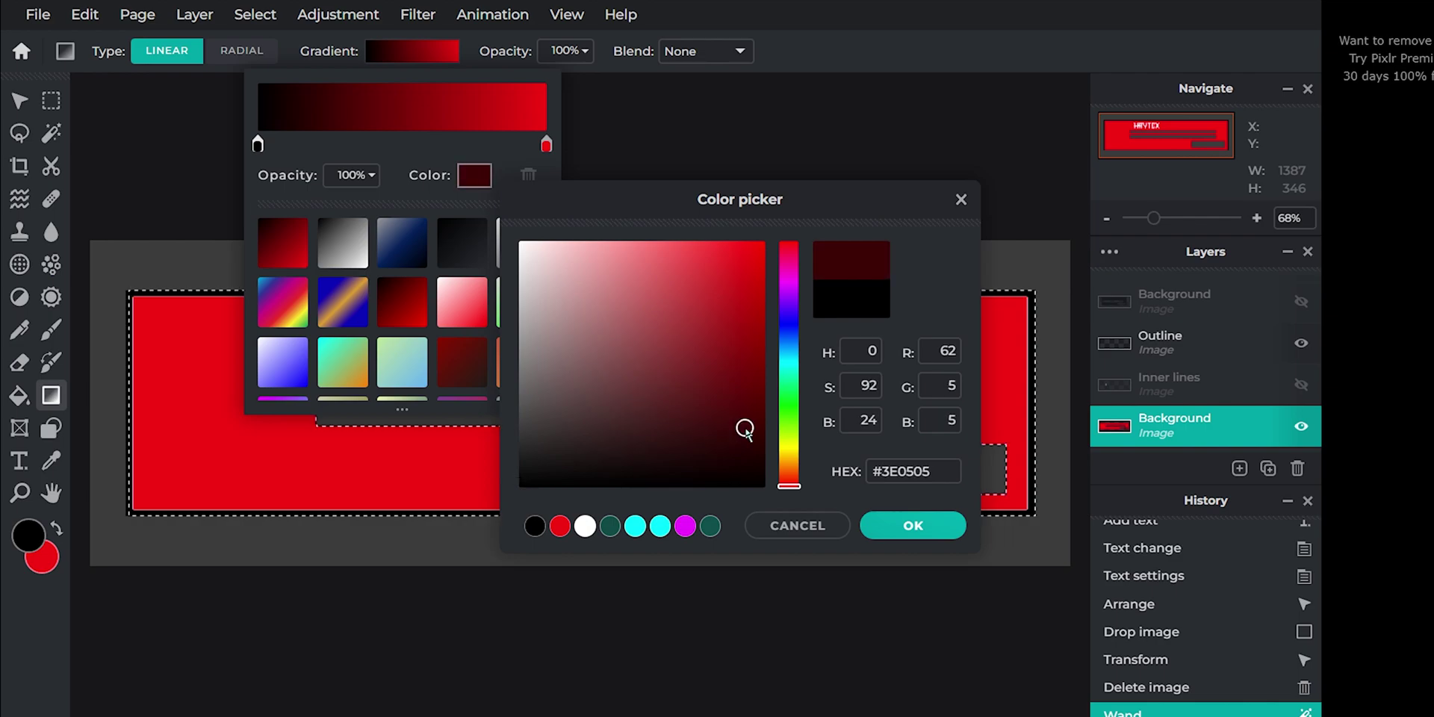
left_click(920, 527)
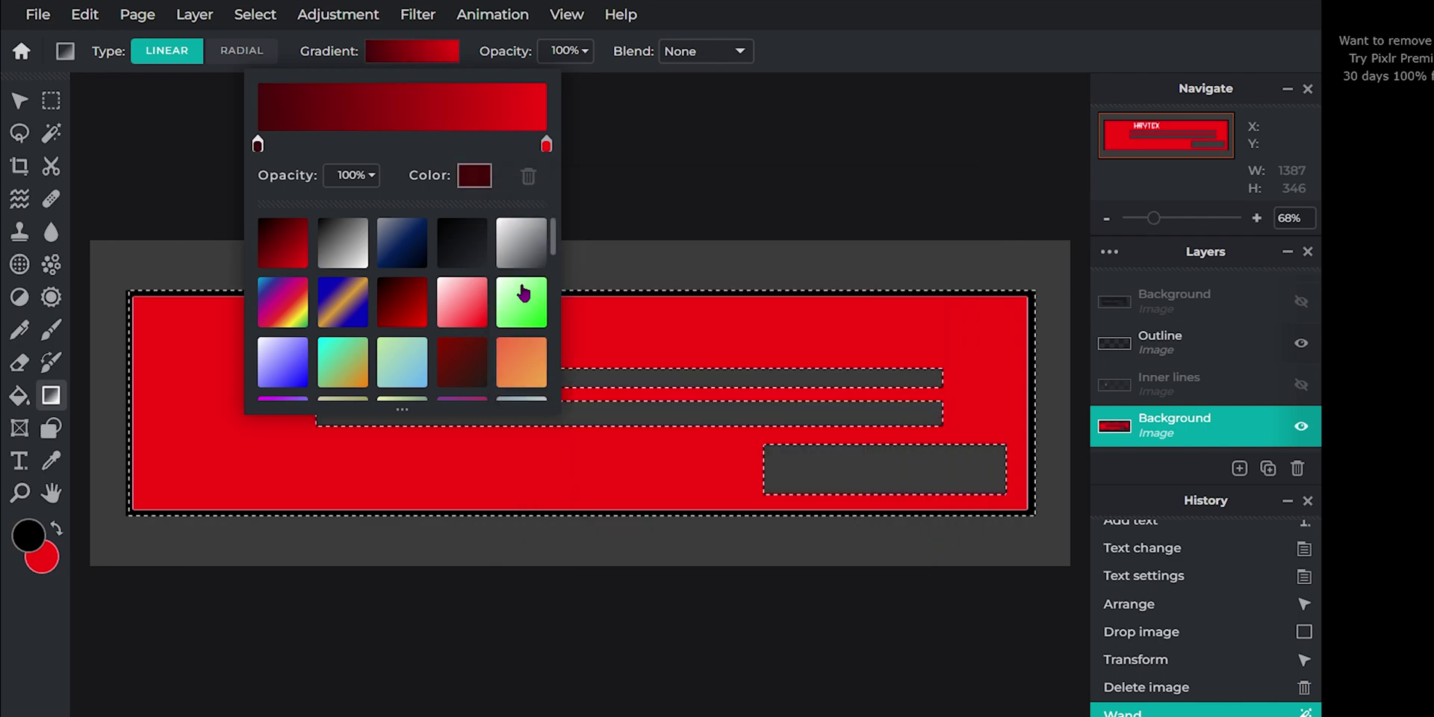
left_click(547, 145)
left_click(475, 175)
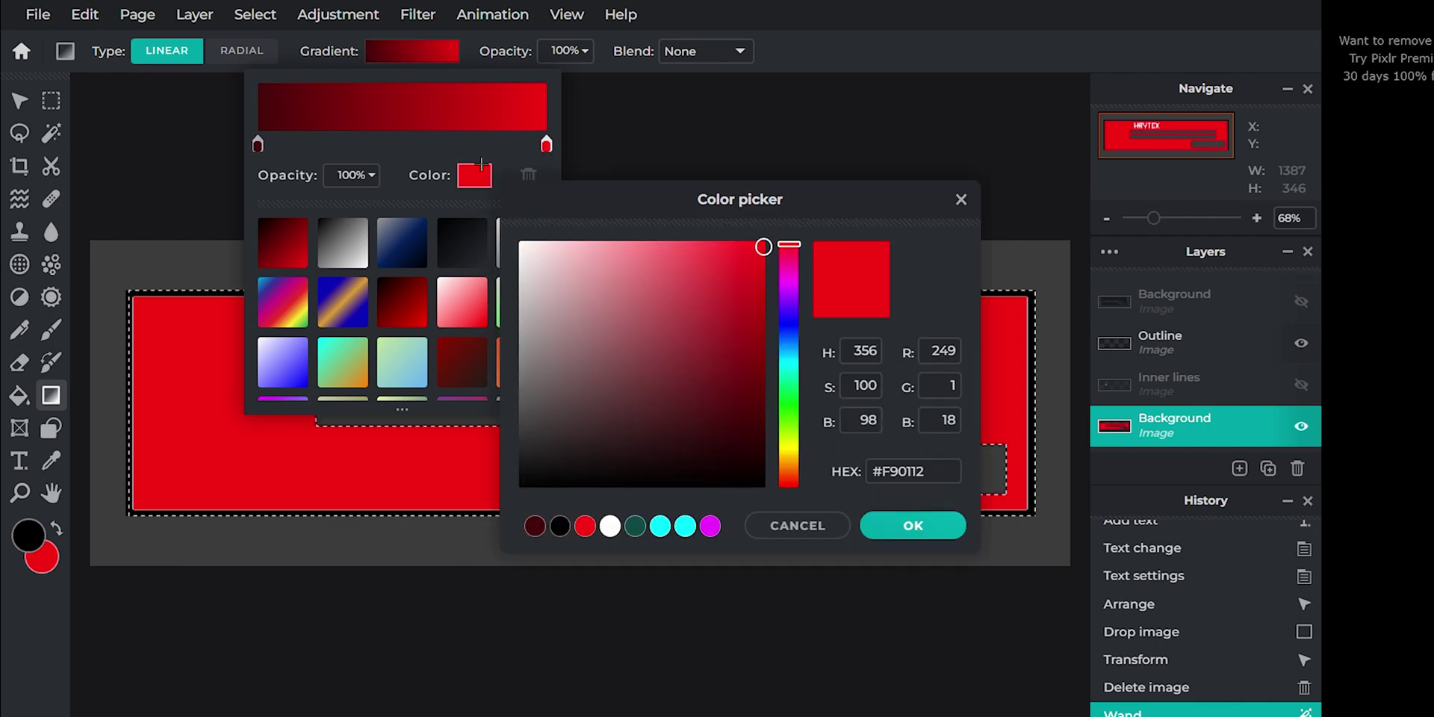
left_click_drag(731, 353, 761, 504)
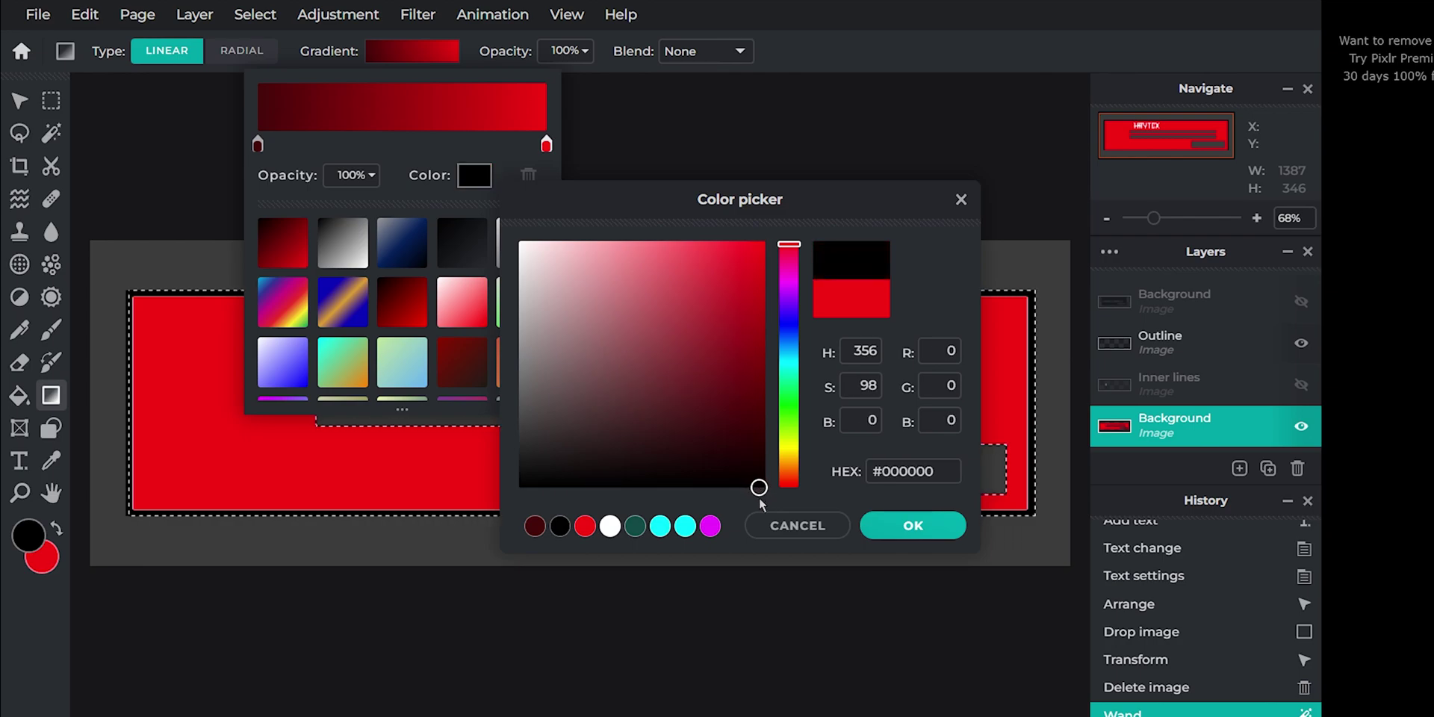
left_click(912, 526)
left_click(418, 53)
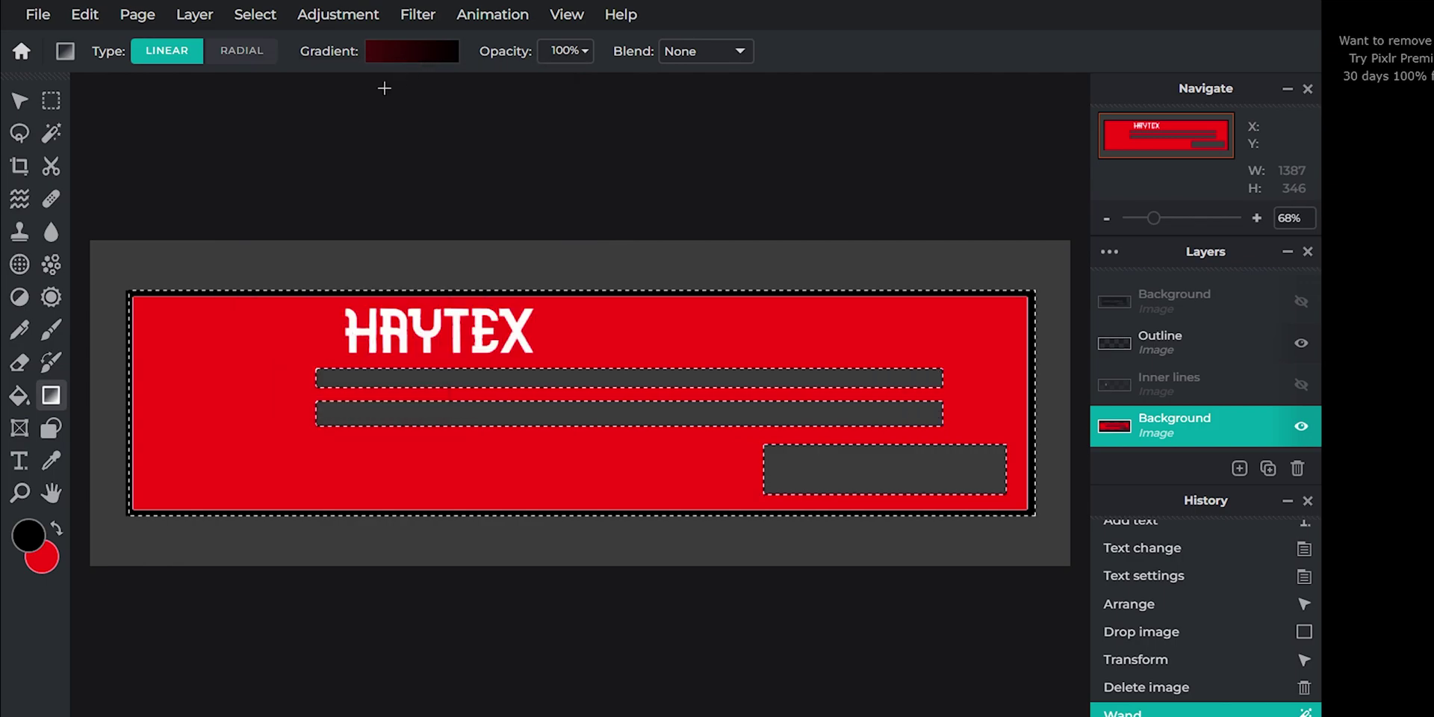
Step: Try several dark-red-to-black gradient fills across the selected banner background
scroll(105, 402, "up", 1)
left_click_drag(104, 401, 1075, 401)
scroll(605, 363, "down", 2)
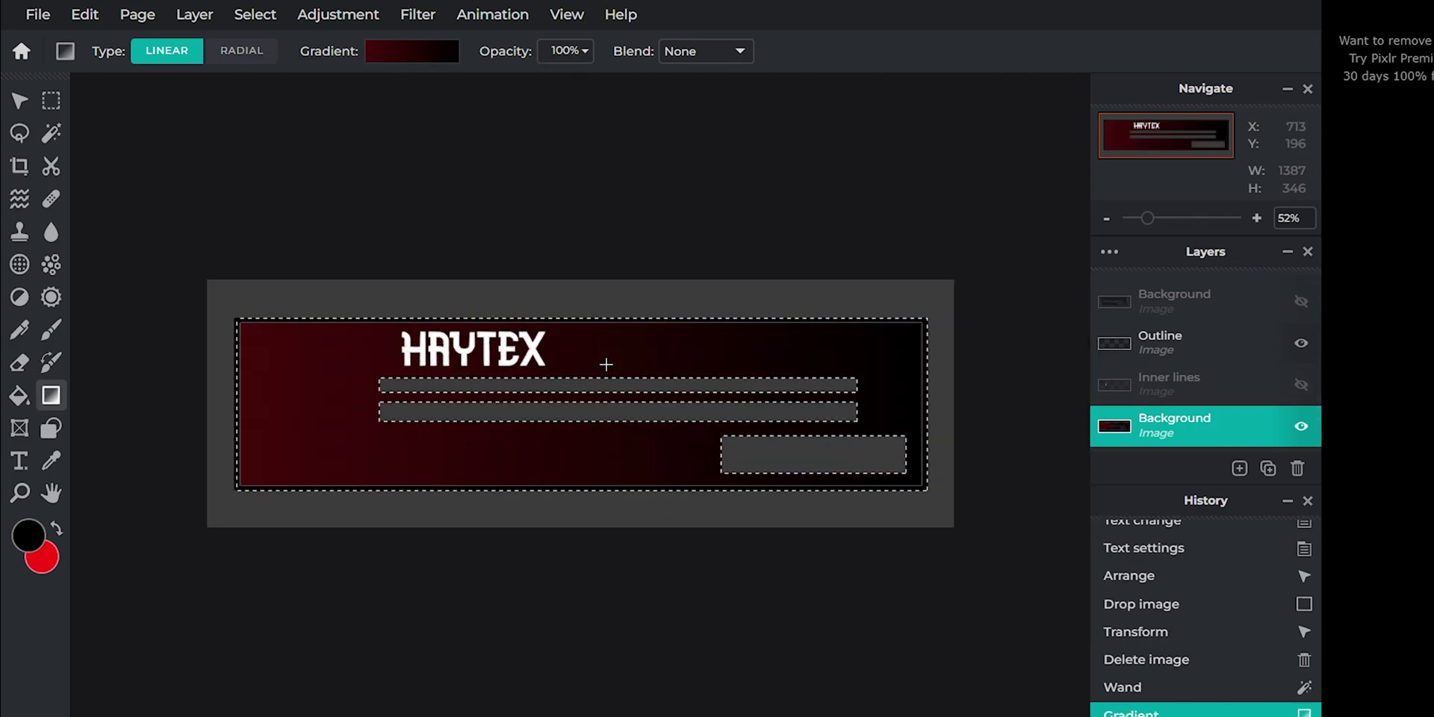
scroll(606, 364, "up", 1)
left_click_drag(192, 410, 593, 341)
scroll(592, 340, "down", 1)
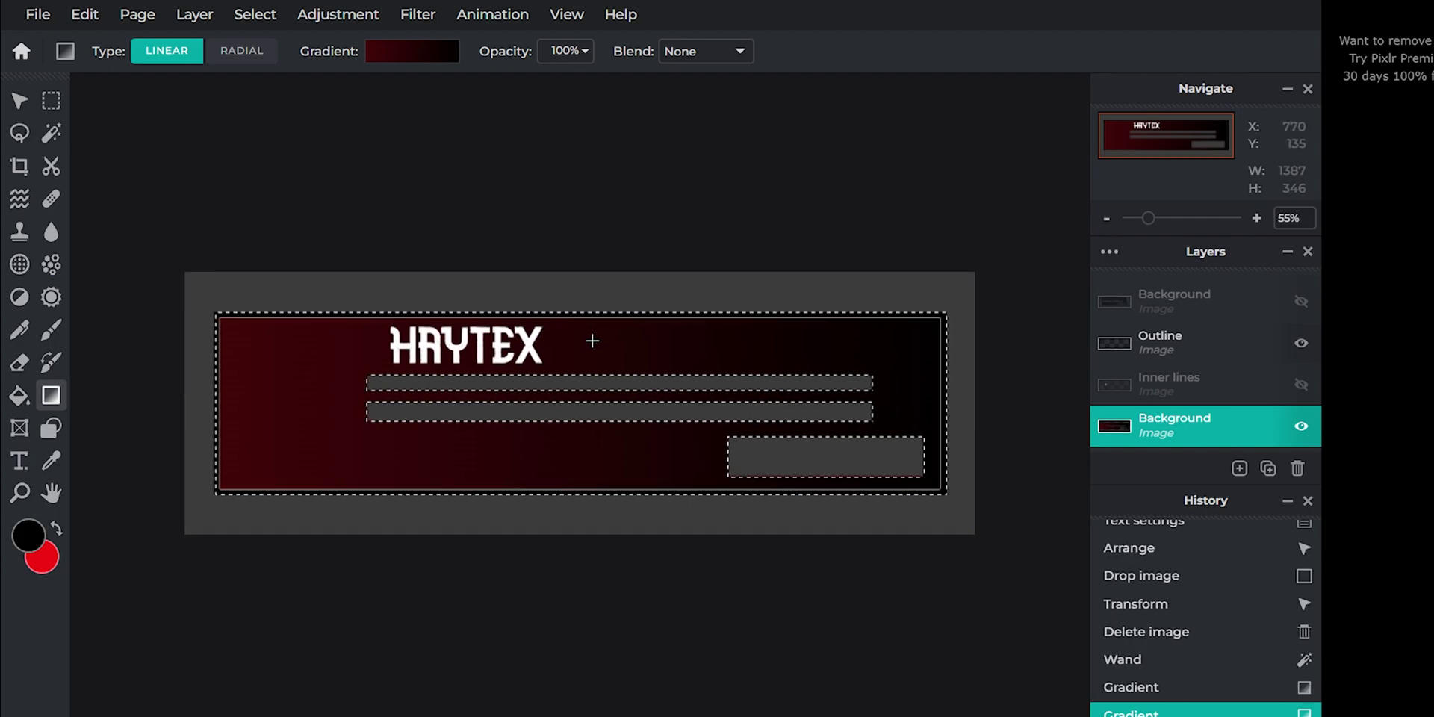
left_click_drag(563, 293, 566, 523)
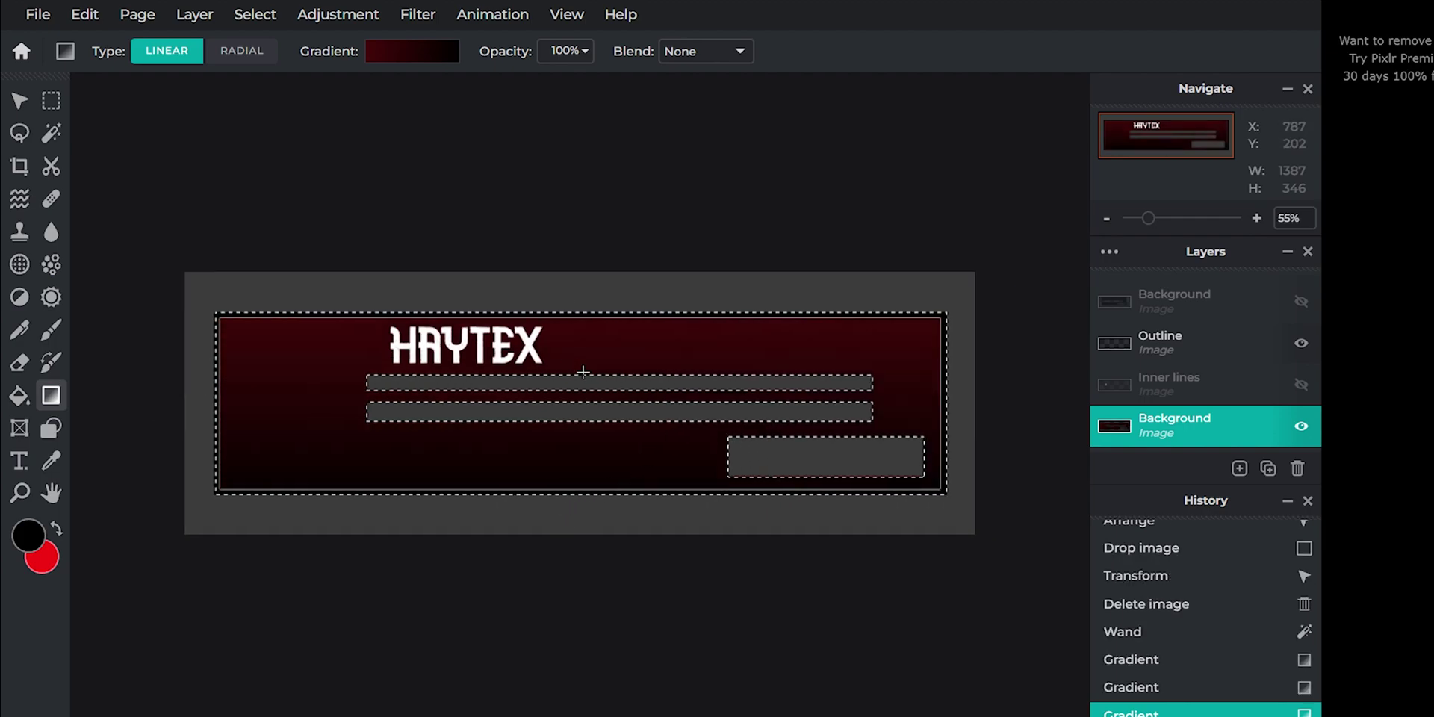
Step: Change the right gradient stop to red #DE1212, refill left to right, and deselect
left_click(413, 54)
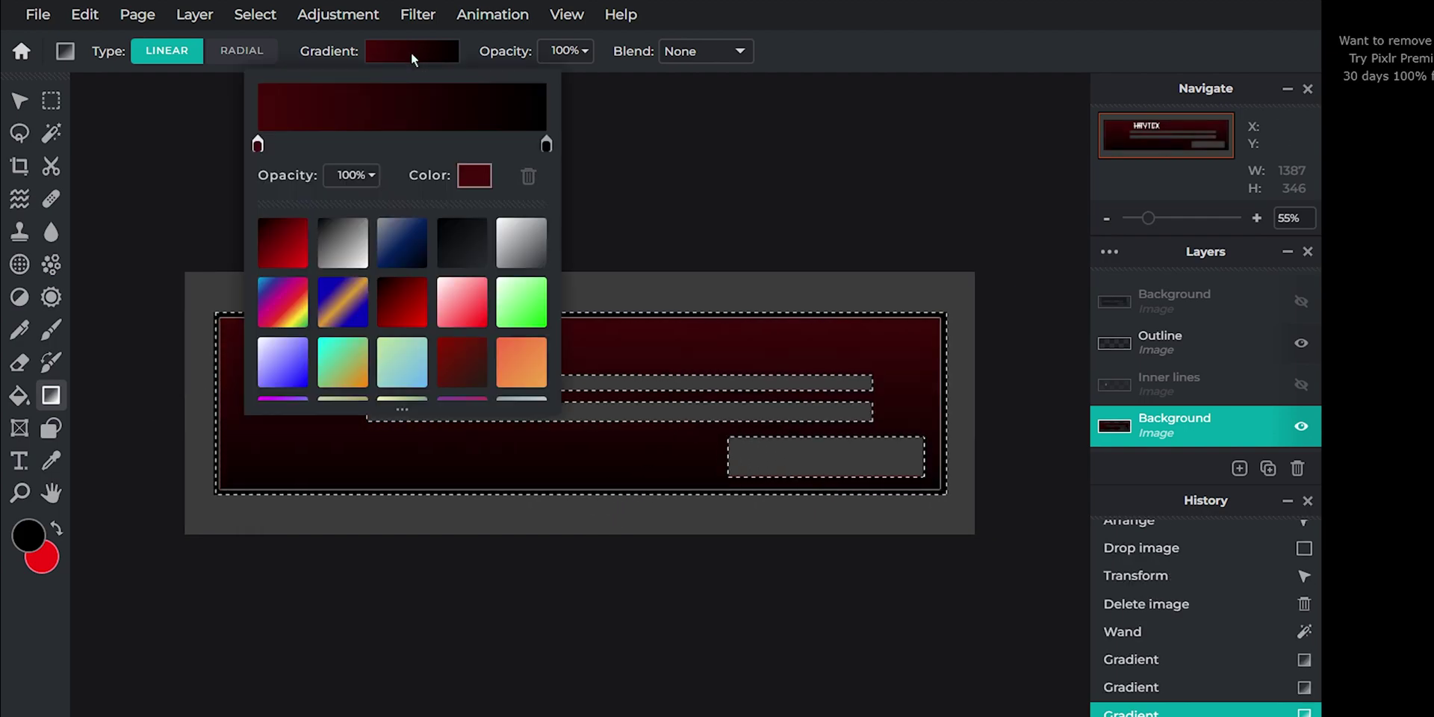
left_click(546, 145)
left_click(473, 176)
left_click(744, 273)
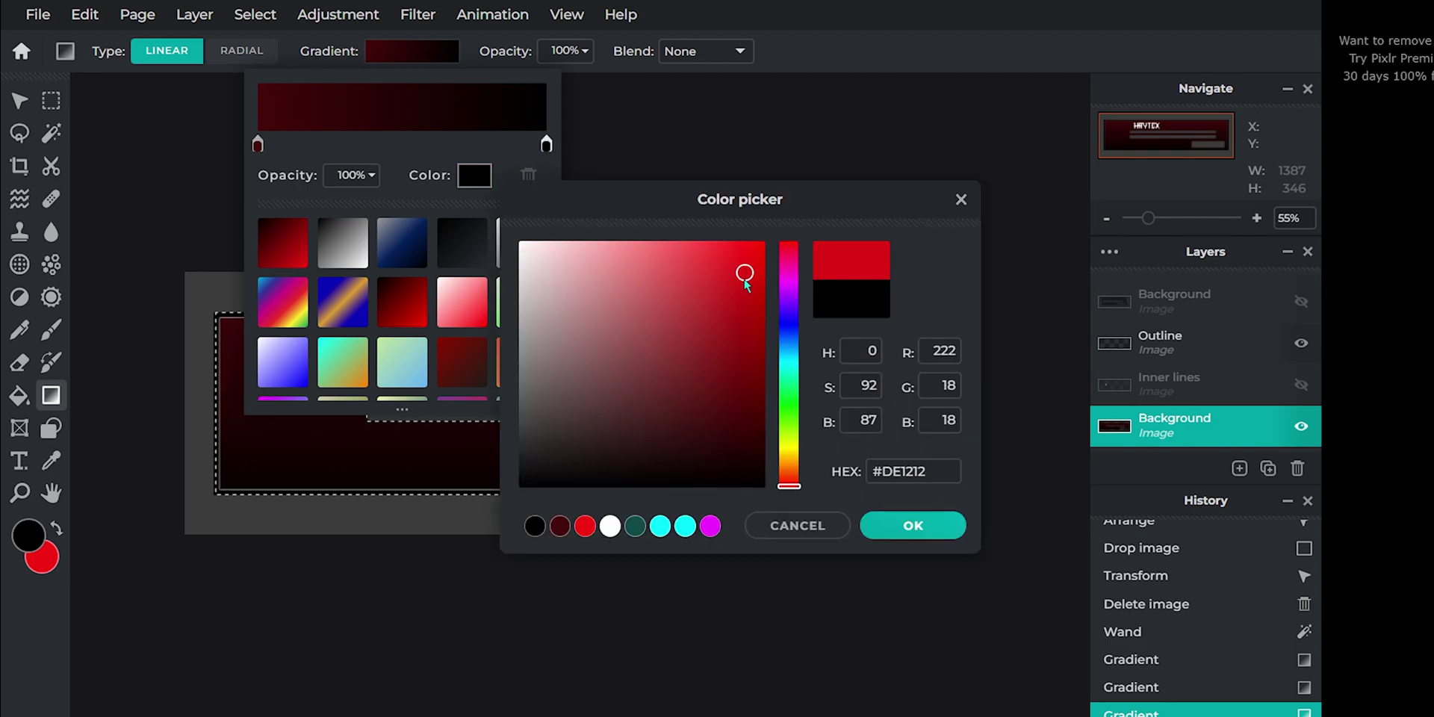
left_click(731, 308)
left_click(907, 527)
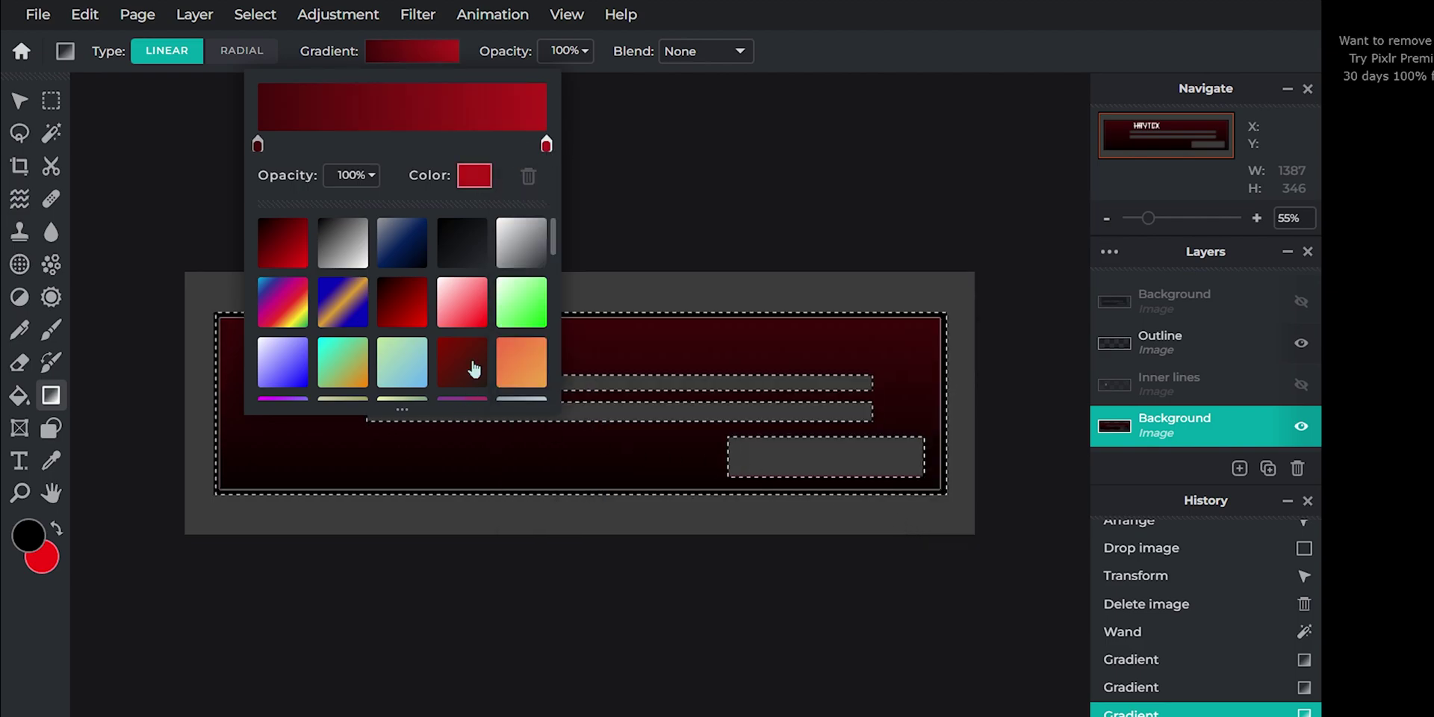
left_click(408, 51)
left_click_drag(194, 402, 970, 401)
key("v")
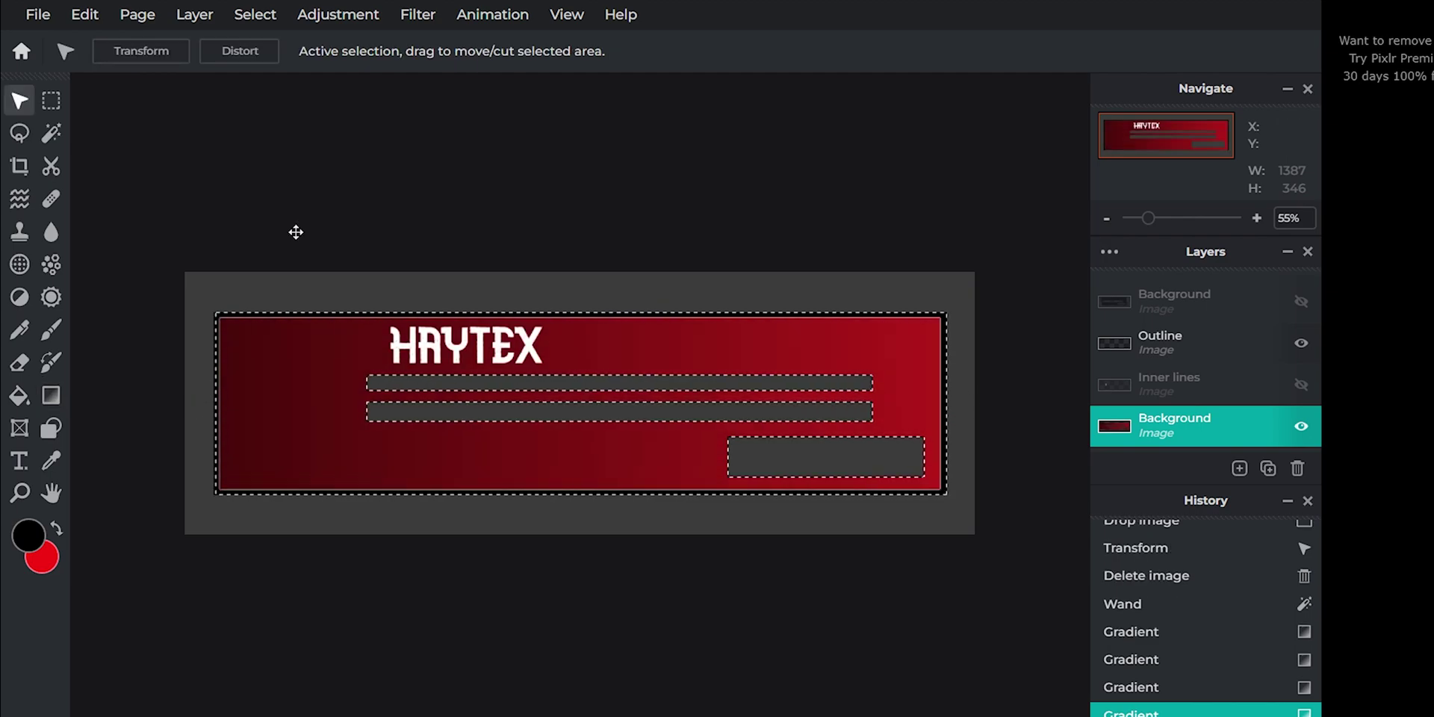
key("ctrl+d")
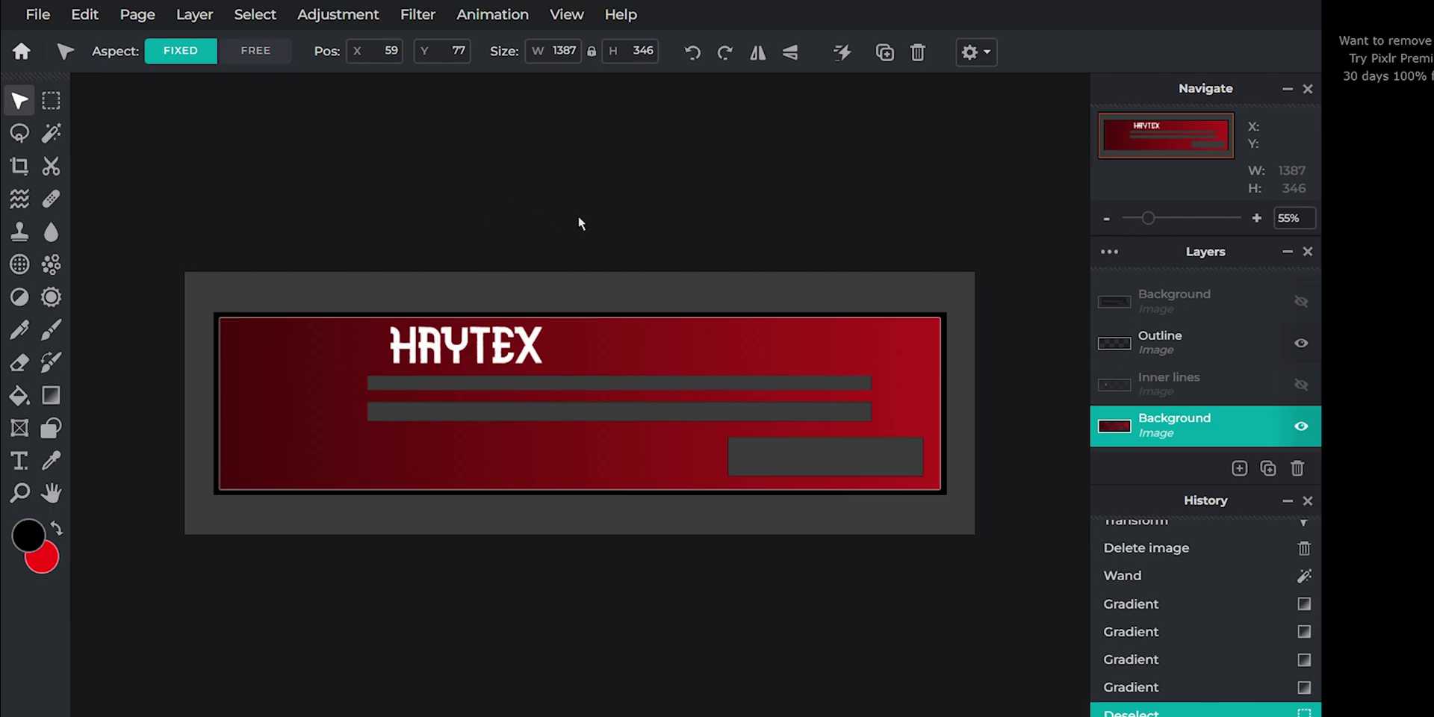
left_click(313, 406)
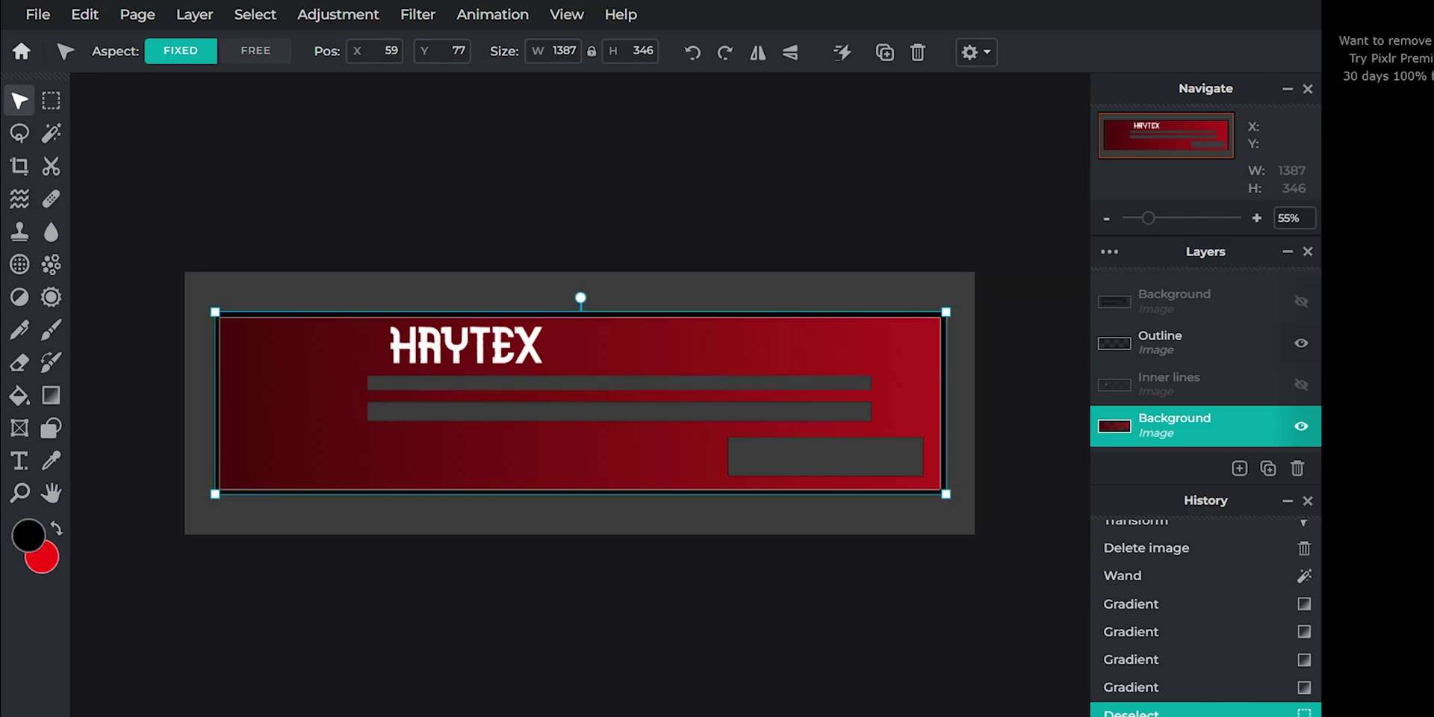
key("alt+Tab")
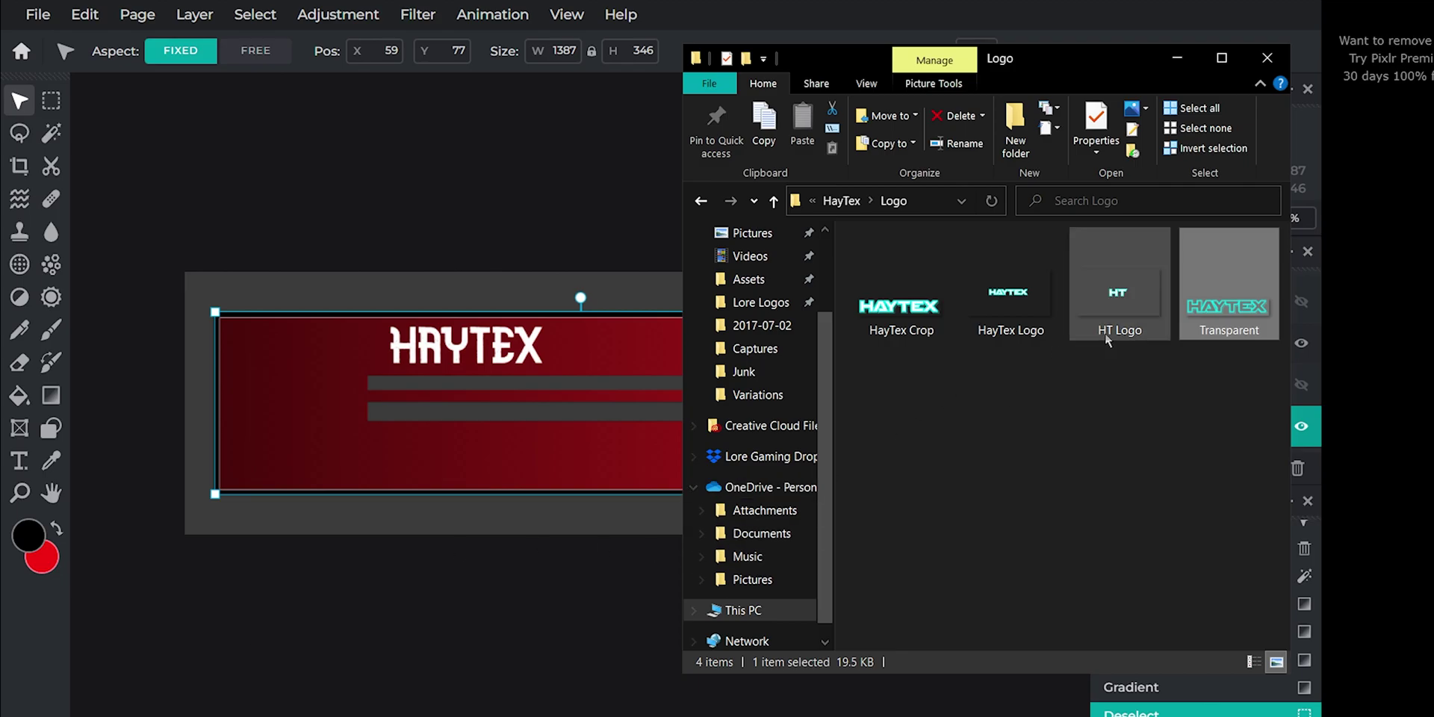
left_click(896, 351)
left_click_drag(896, 358, 552, 392)
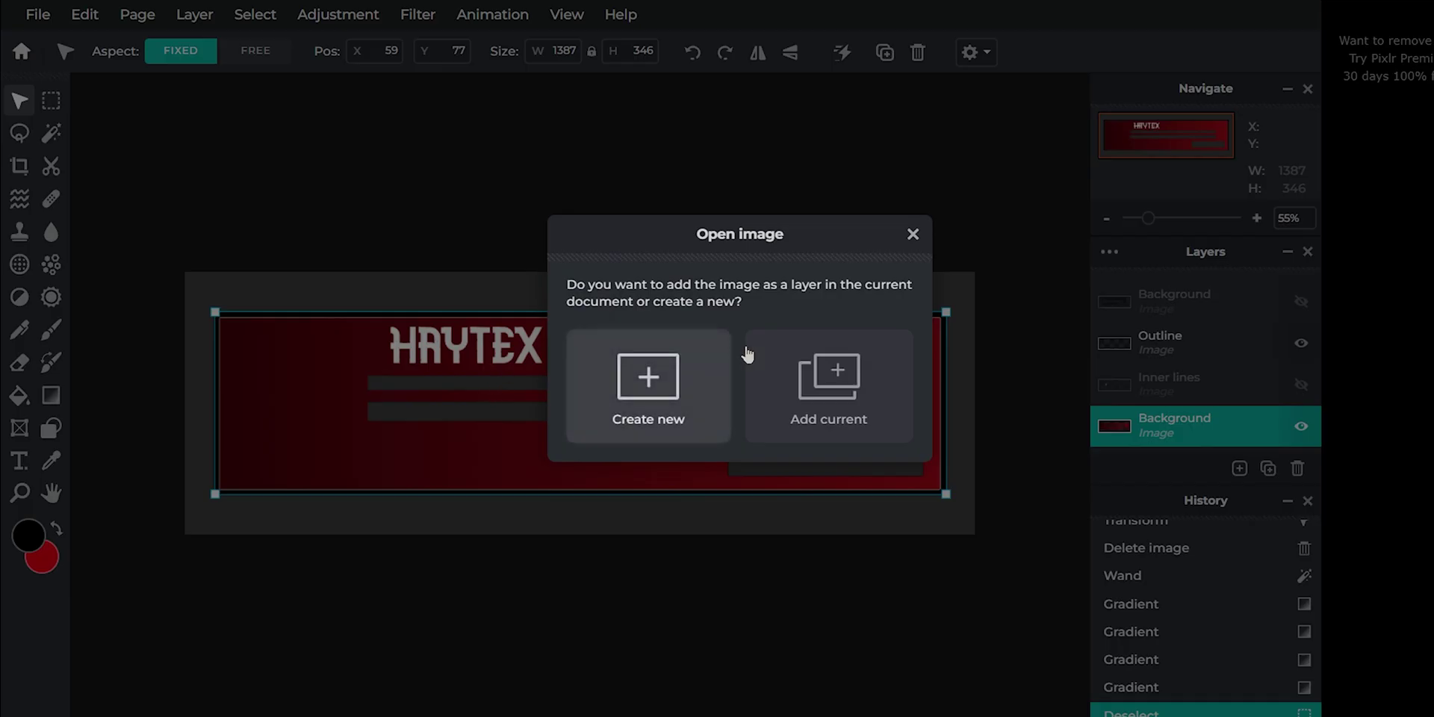
left_click(834, 392)
left_click(429, 406)
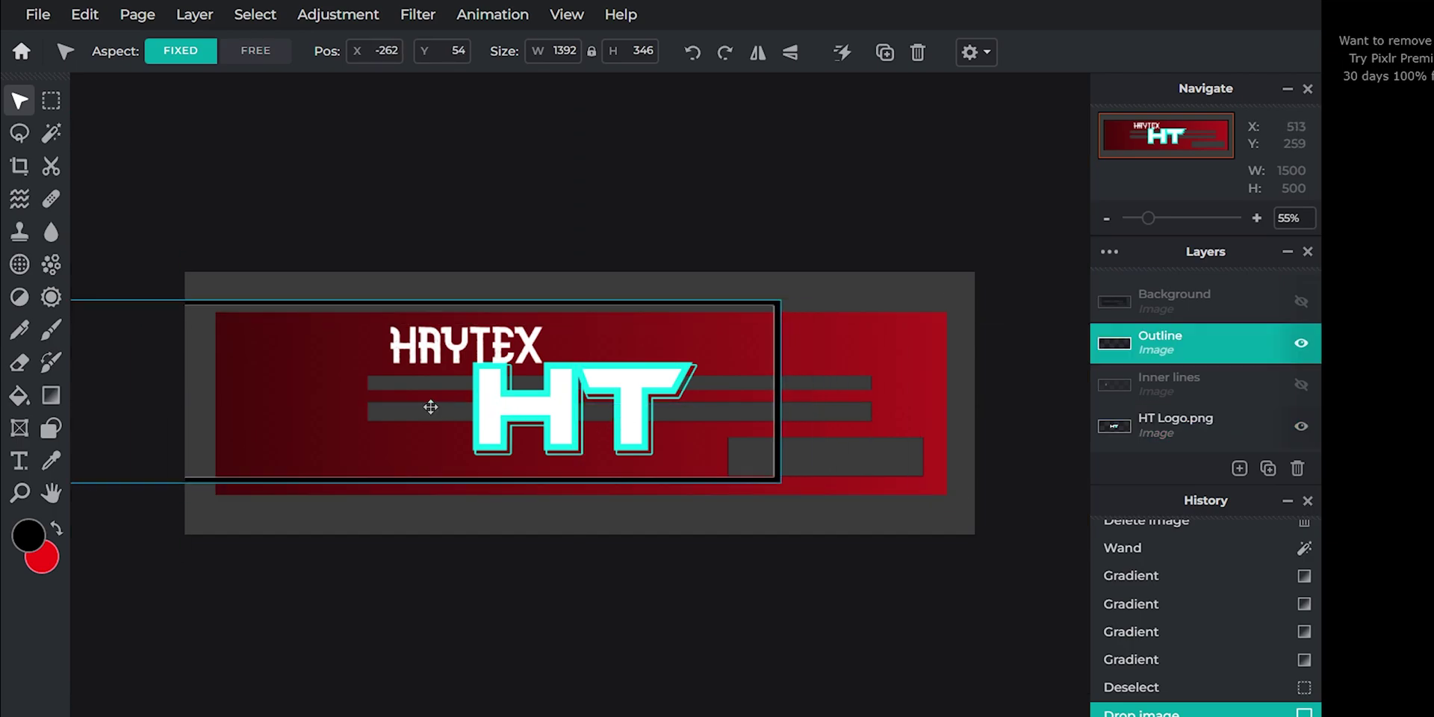
left_click_drag(429, 407, 470, 541)
left_click_drag(250, 394, 369, 497)
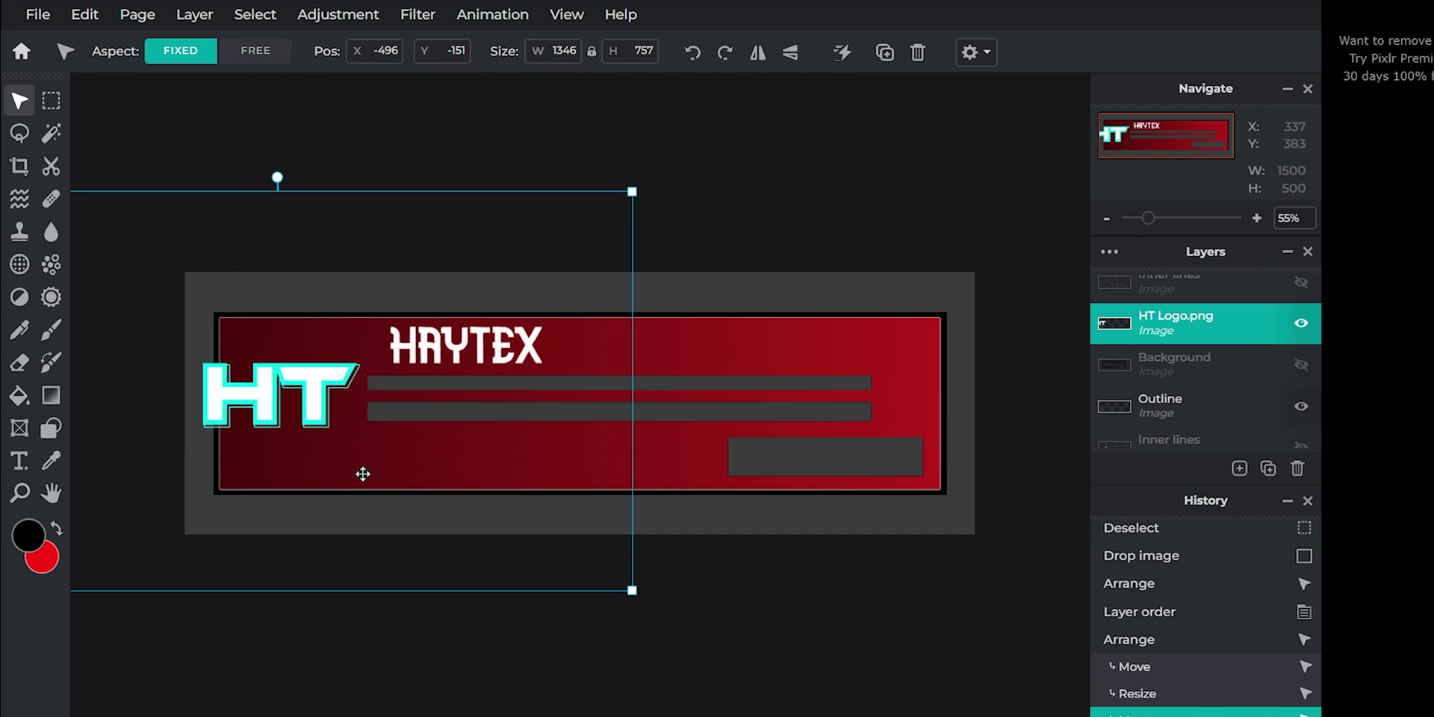
key("Delete")
Step: Duplicate the Background layer and move Background Copy beneath the original
scroll(1216, 339, "down", 1)
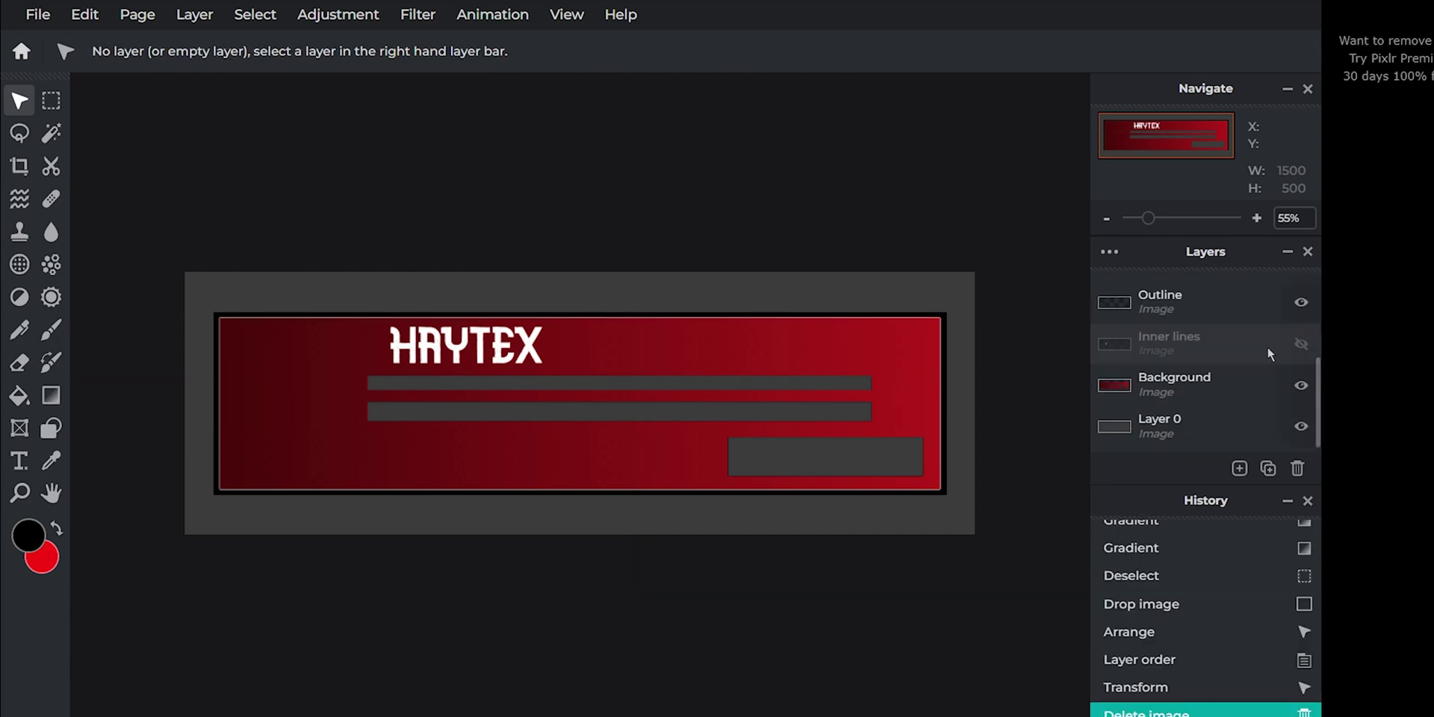
left_click(1182, 386)
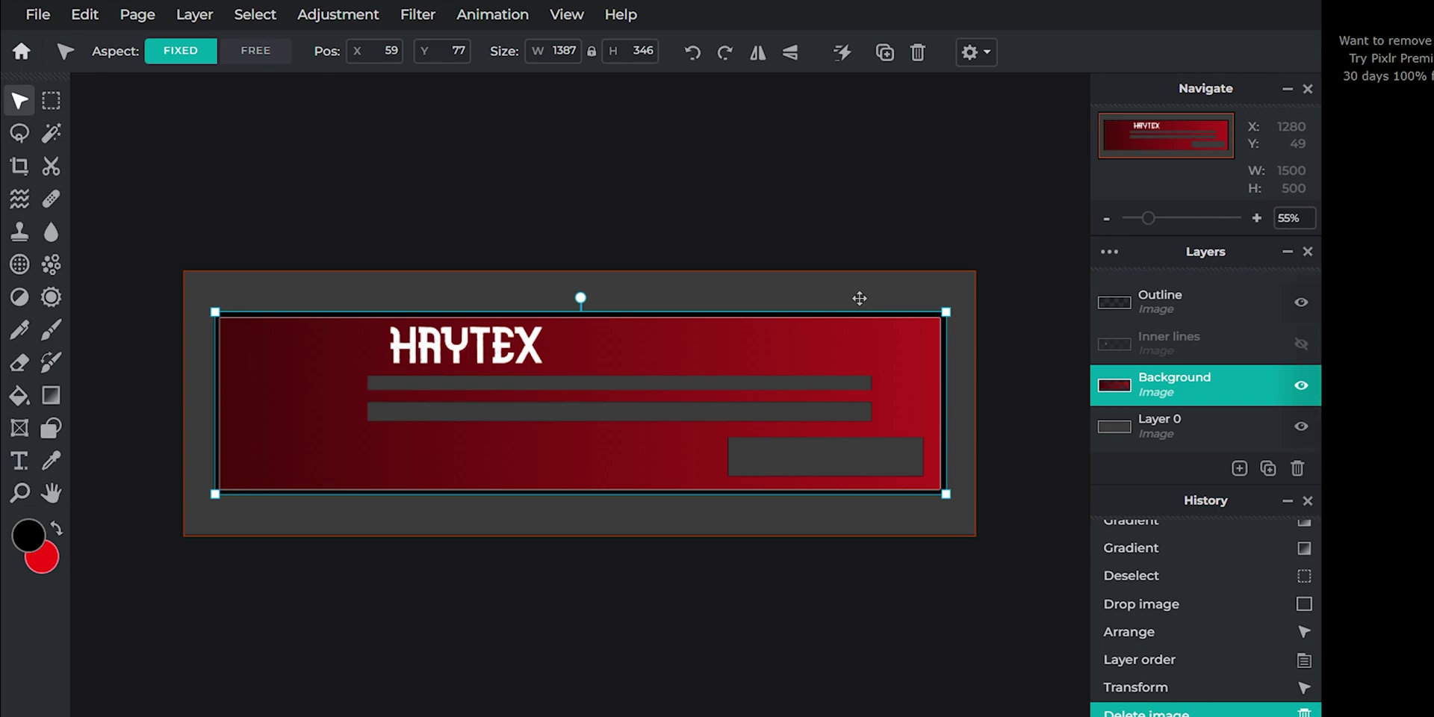
left_click(189, 18)
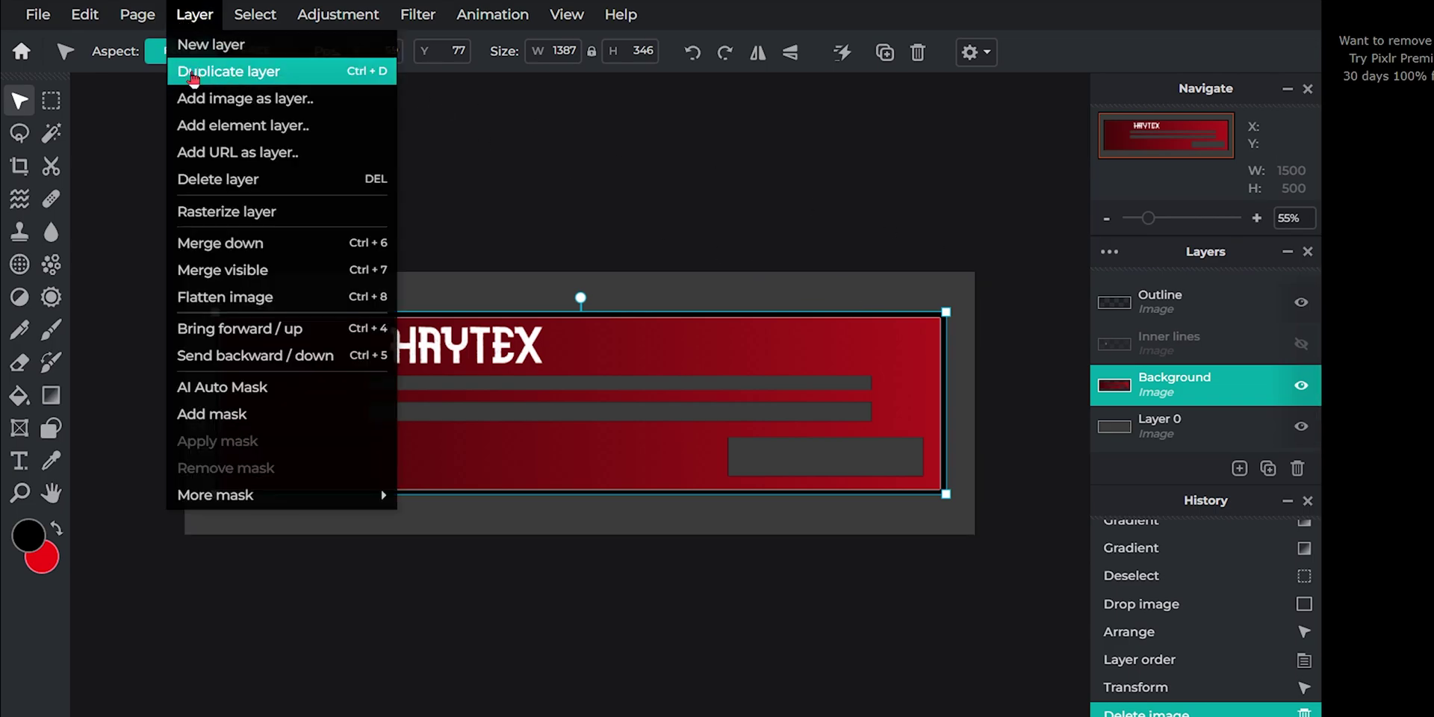
left_click(192, 71)
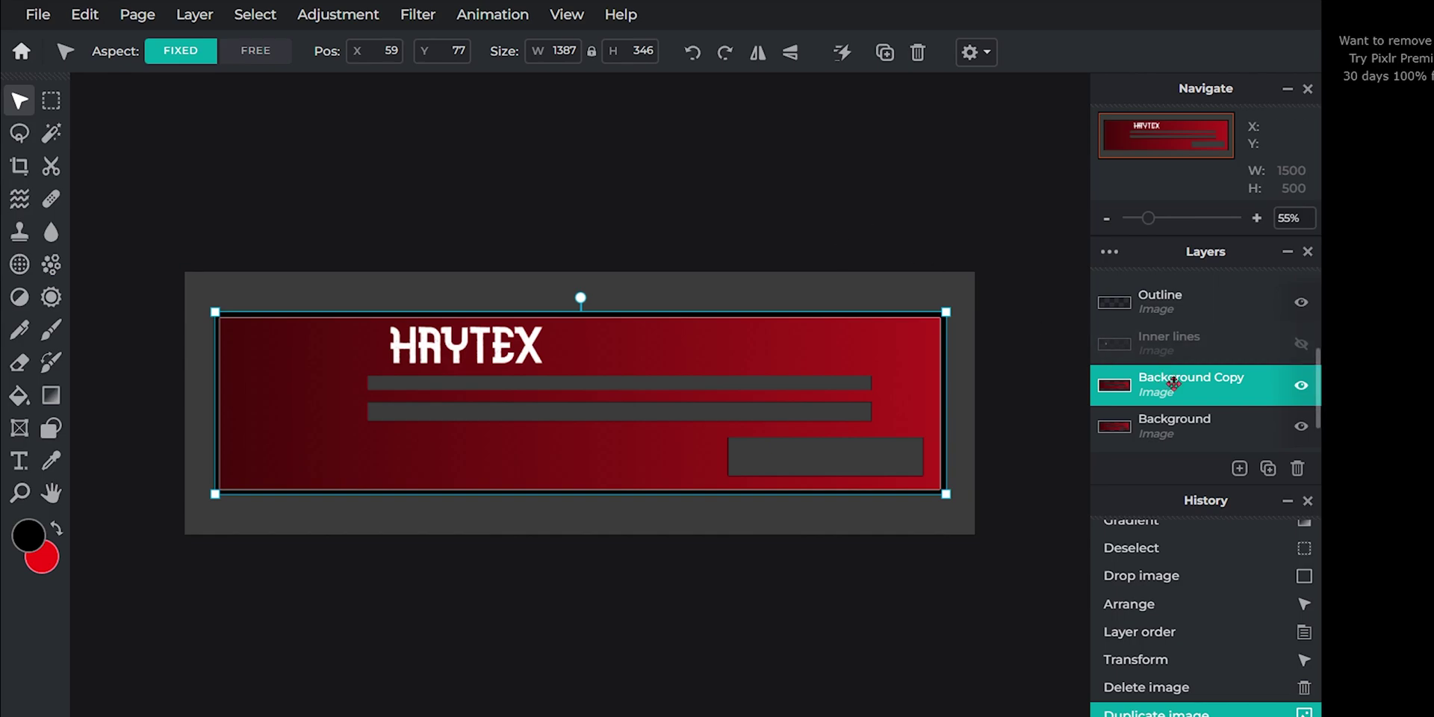
left_click_drag(1178, 390, 1177, 426)
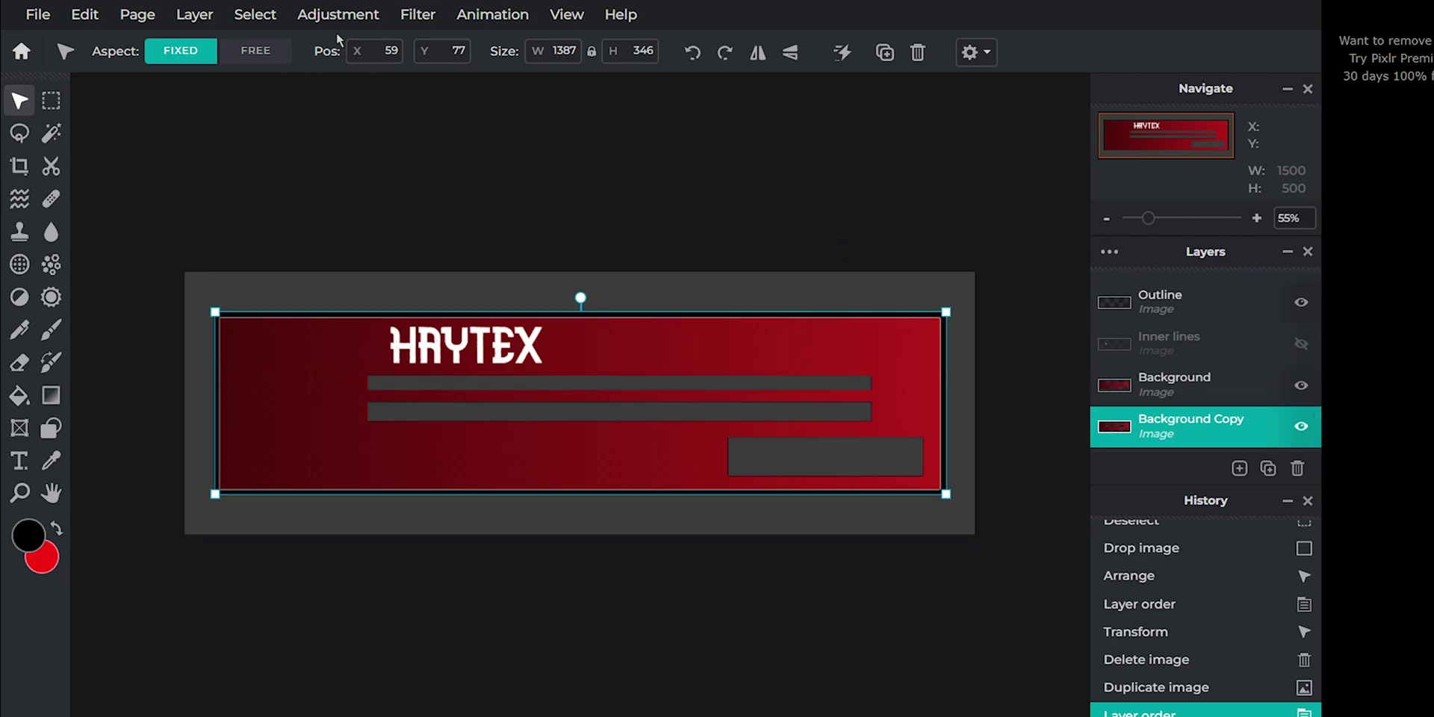
Step: Give Background Copy a white outer glow: 48px size, full feather, 50% opacity
left_click(415, 15)
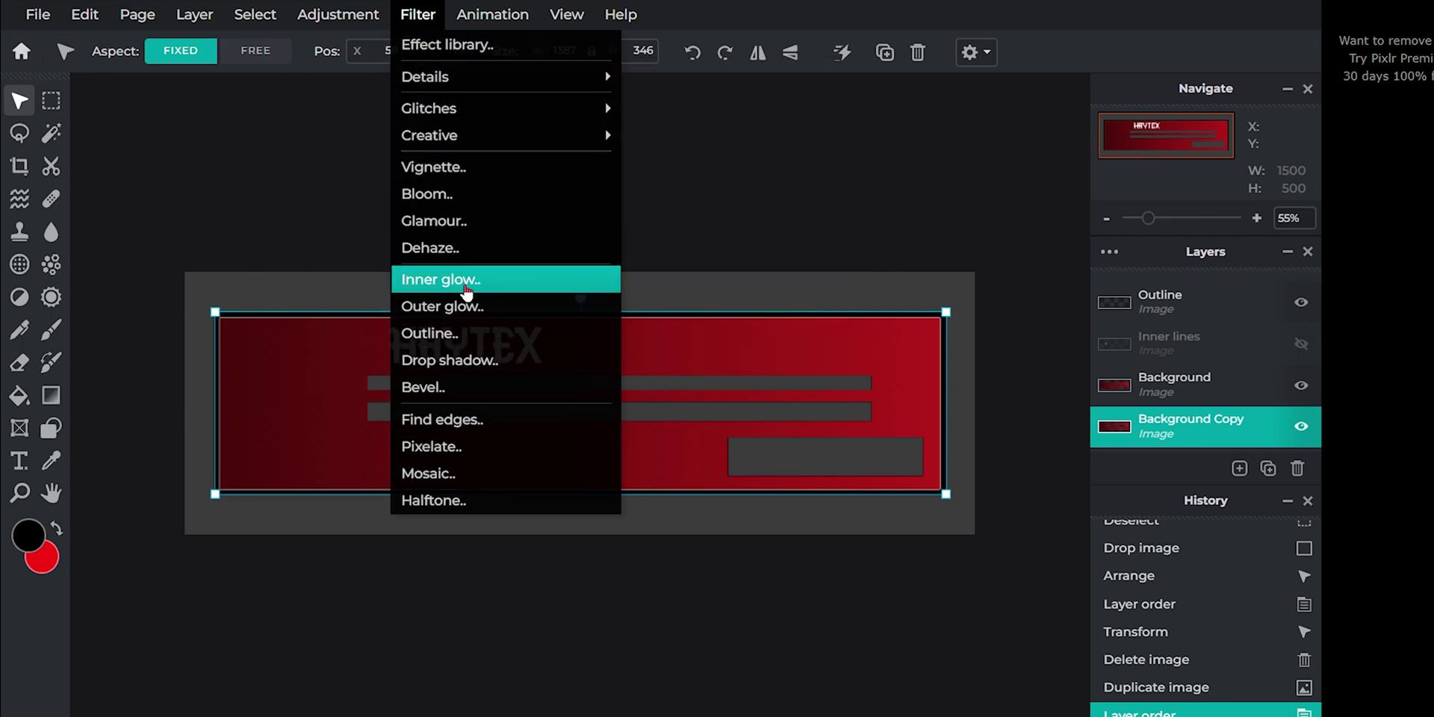
left_click(461, 306)
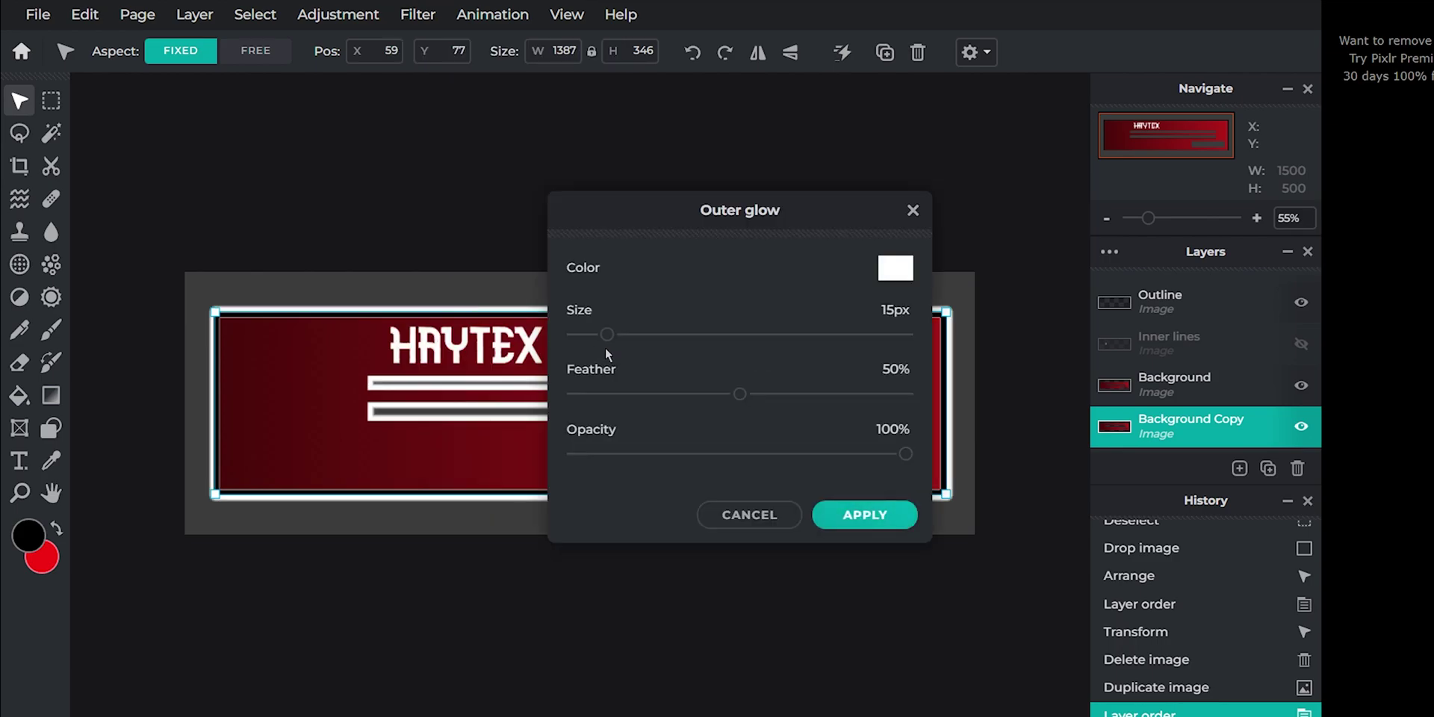
left_click(890, 272)
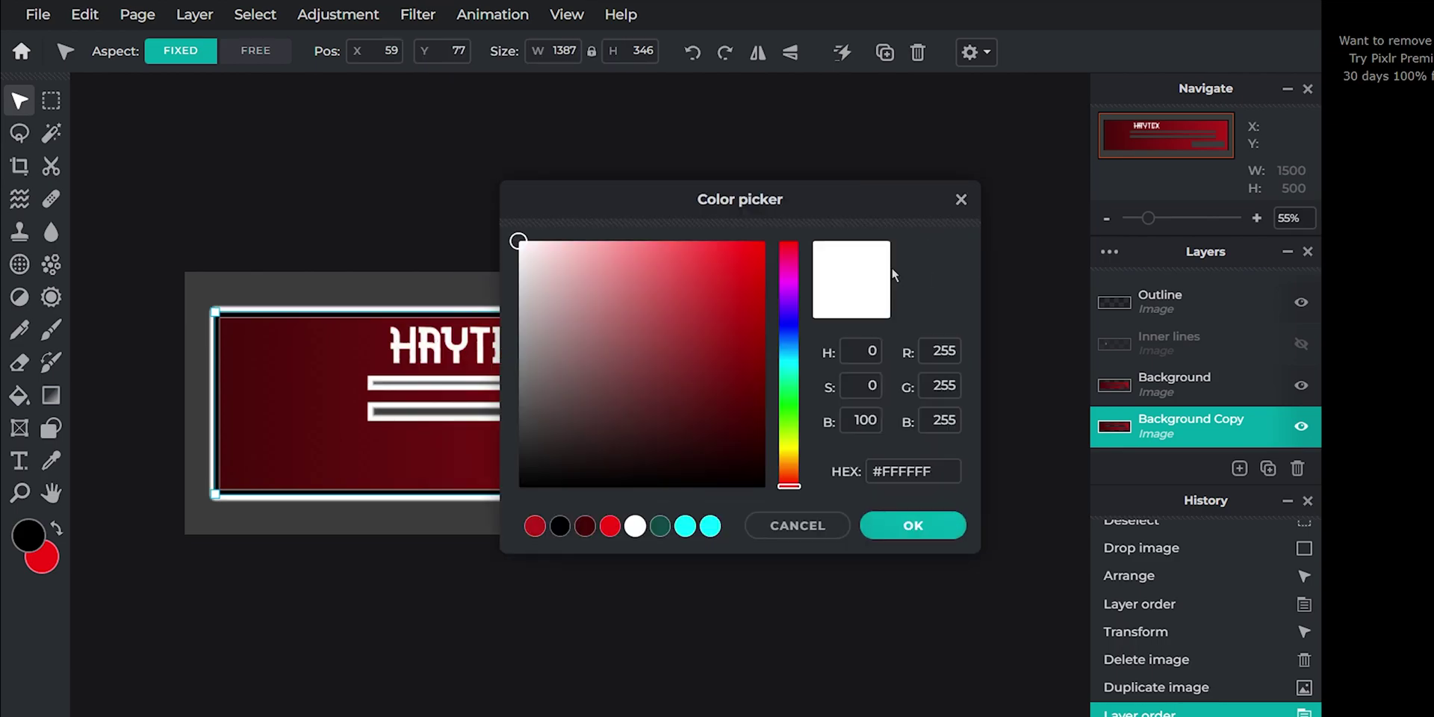
left_click(799, 528)
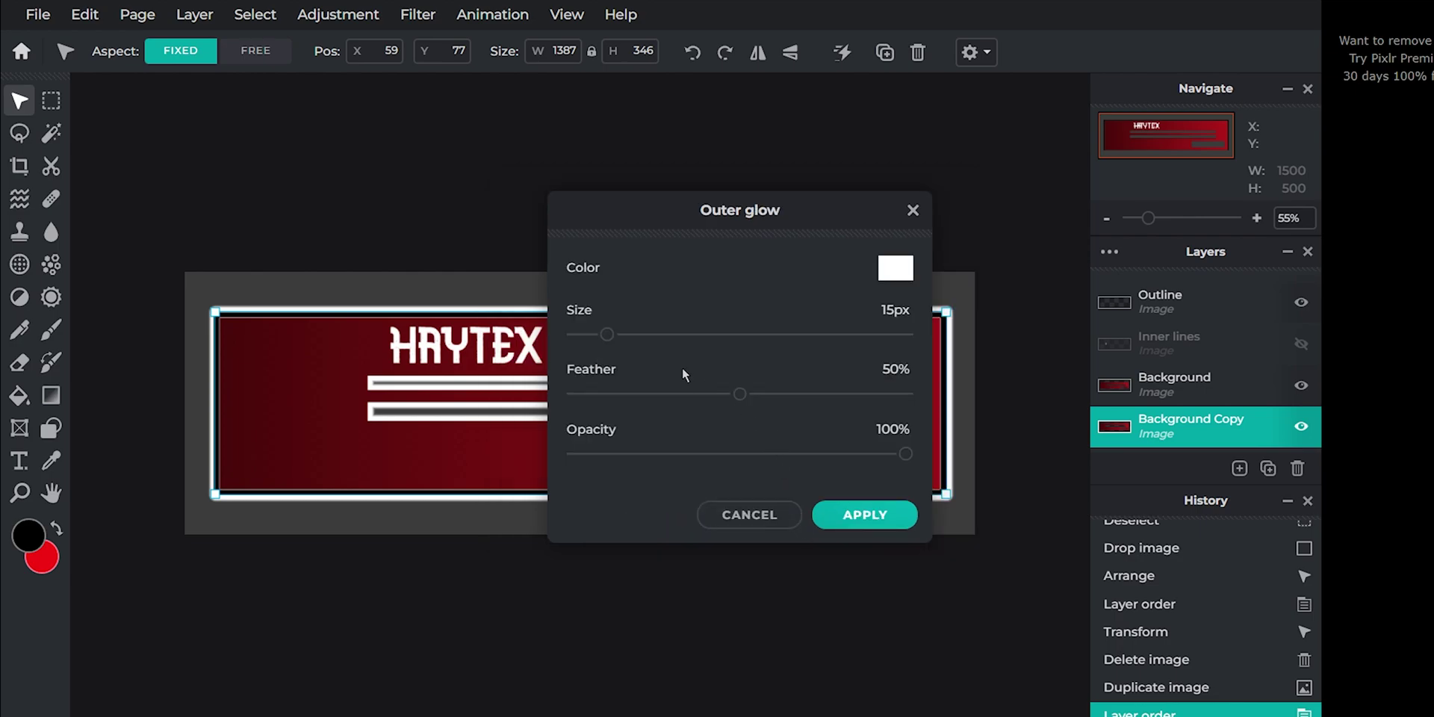
left_click_drag(743, 394, 947, 407)
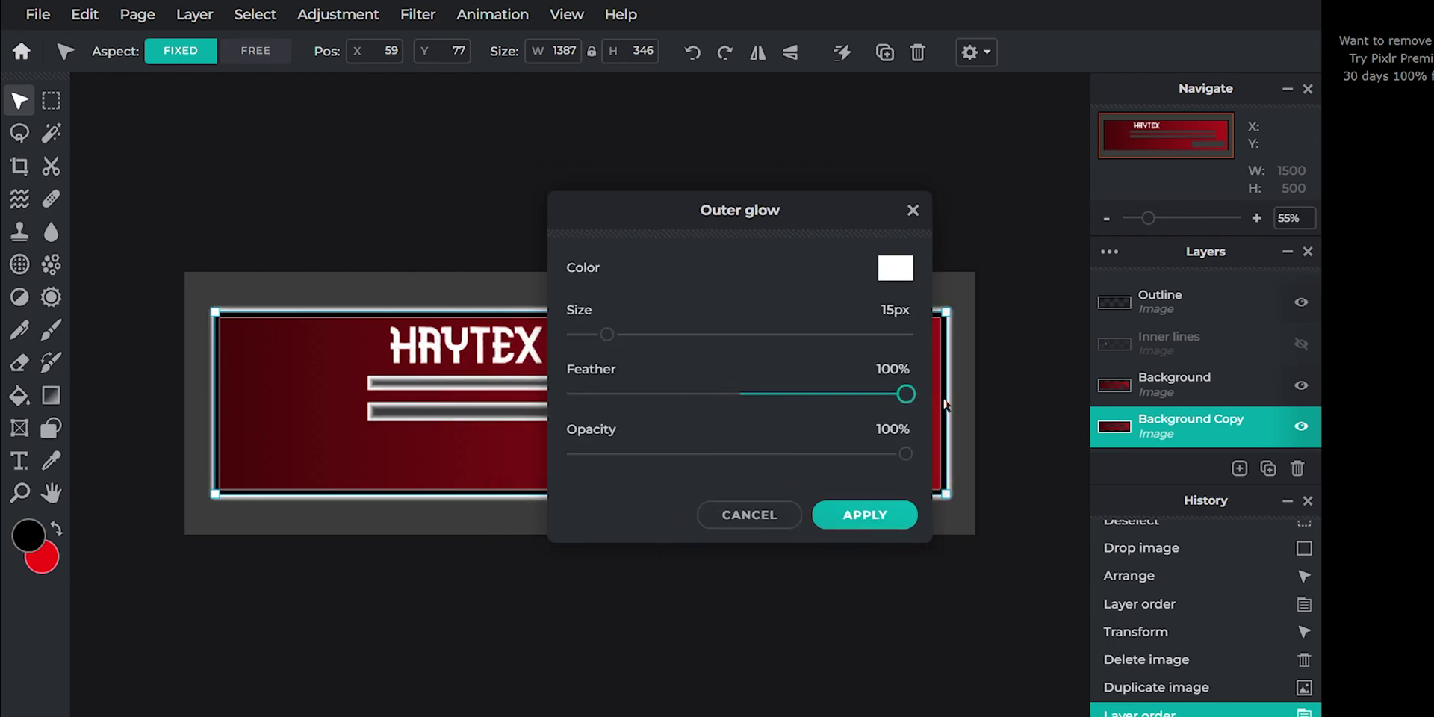
left_click_drag(607, 335, 681, 345)
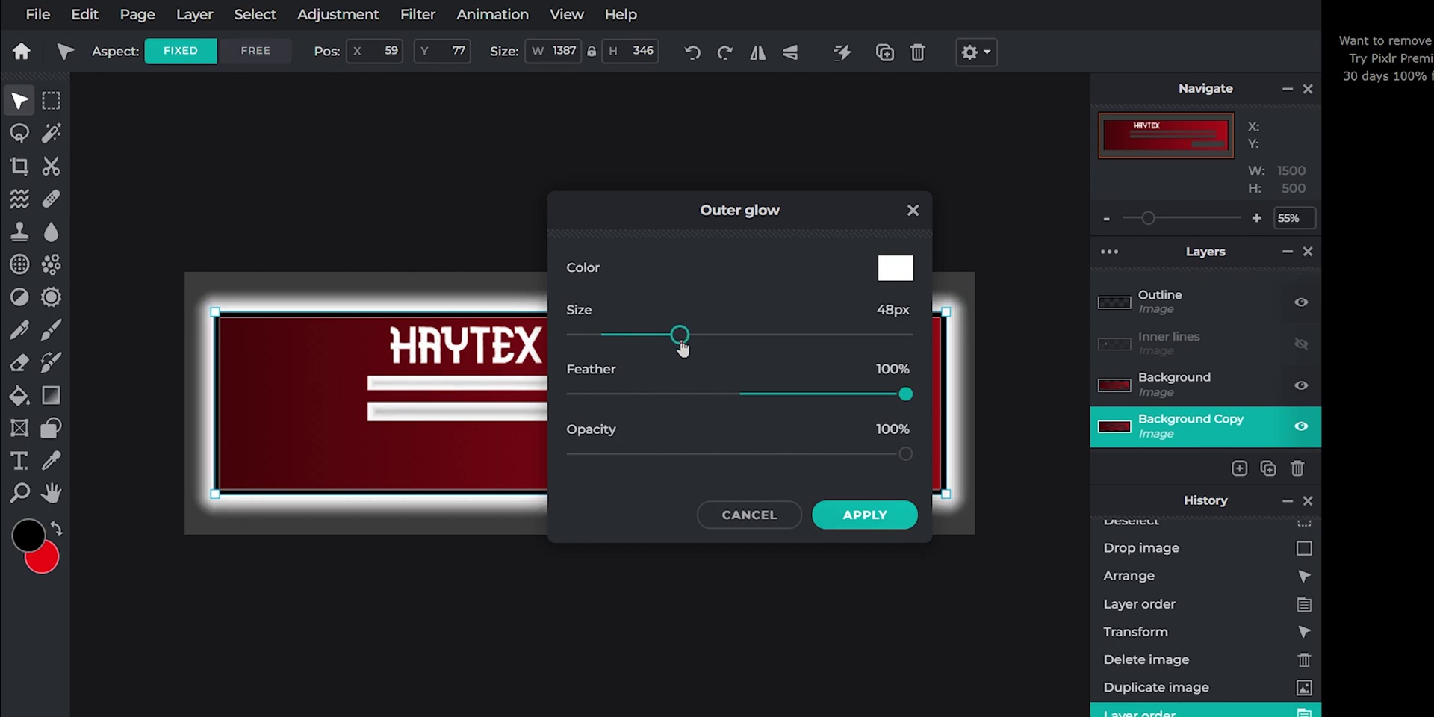
left_click_drag(905, 454, 741, 454)
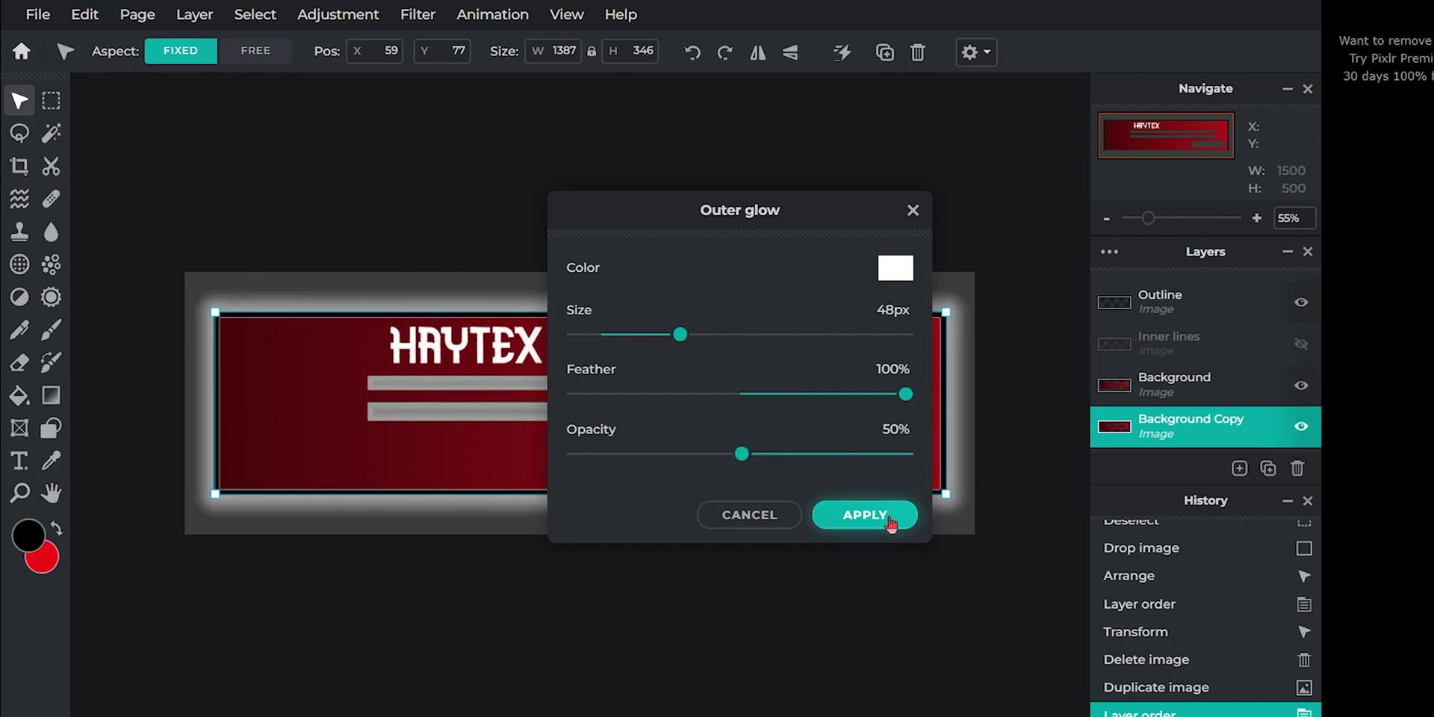
left_click(889, 521)
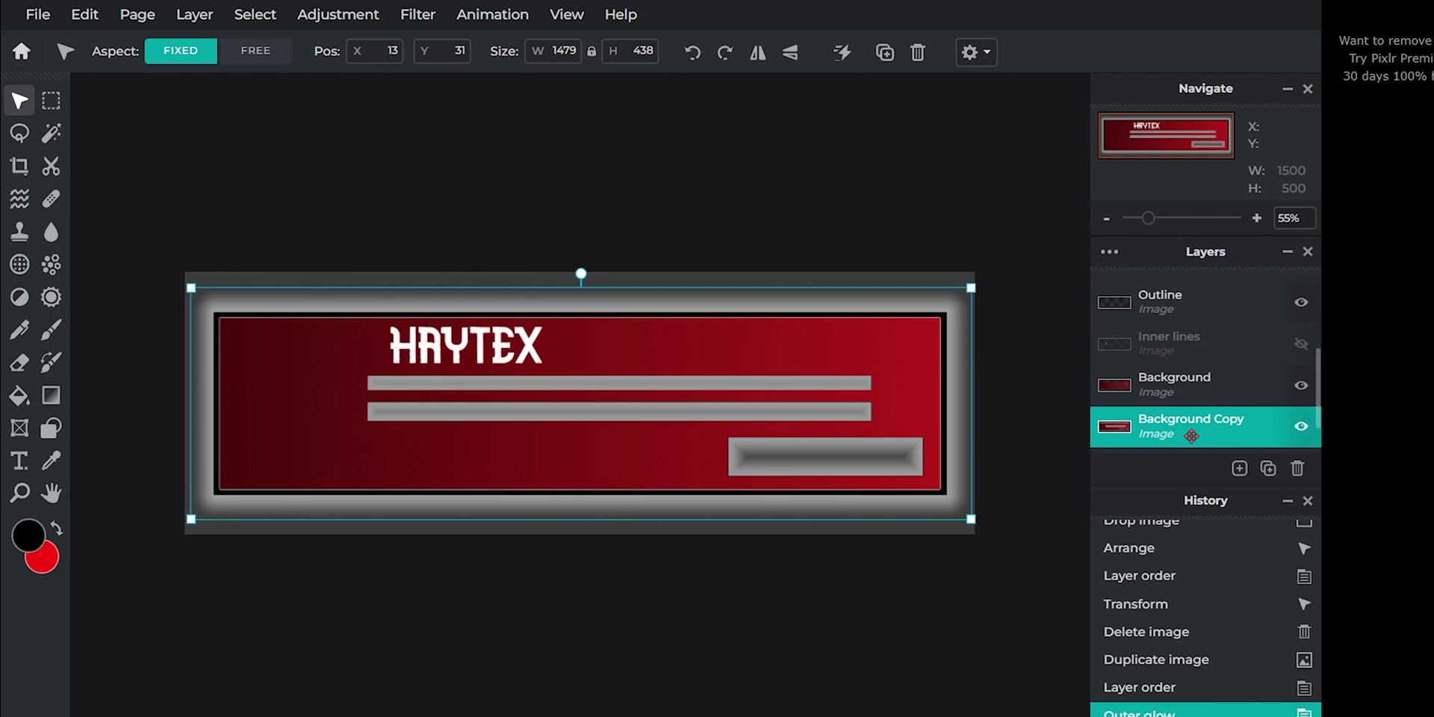
Step: Marquee the grey bars and box inside the frame and delete them from the glow layer
left_click(52, 102)
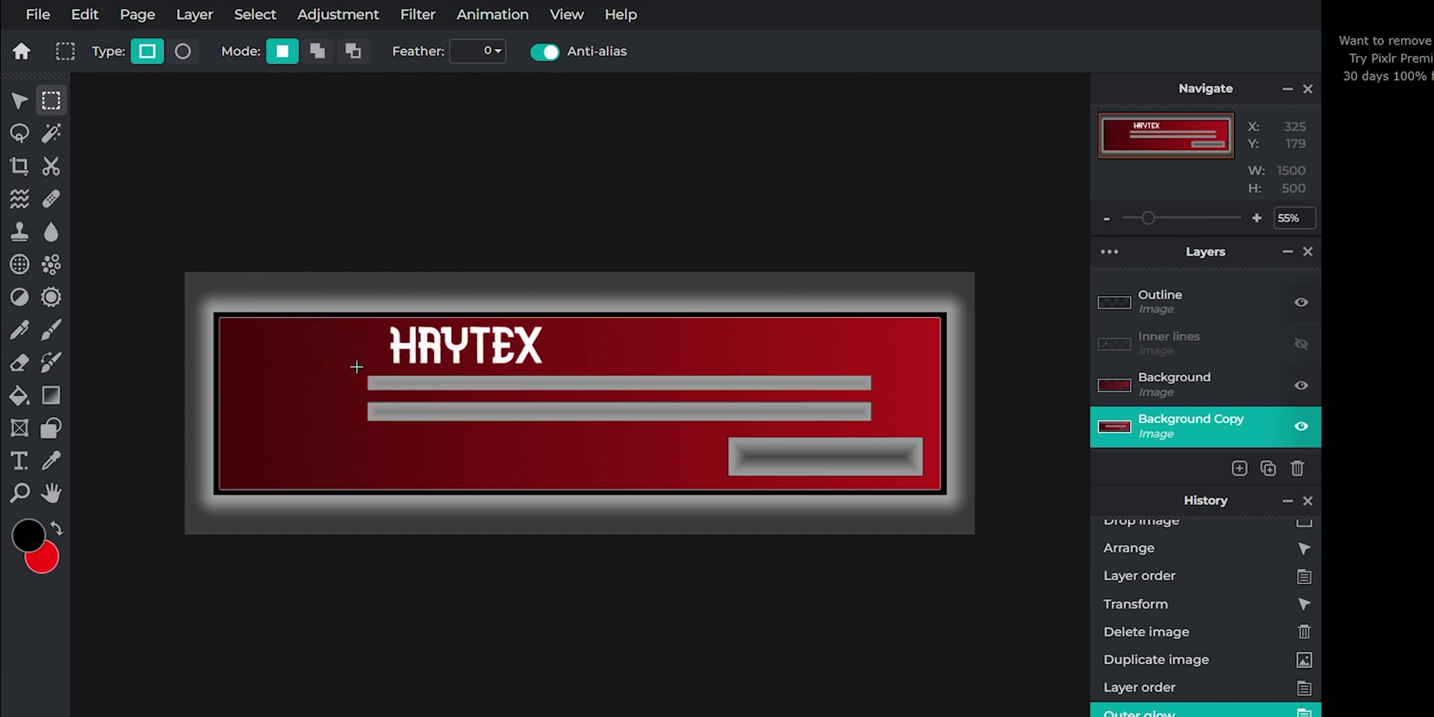
left_click_drag(351, 367, 934, 482)
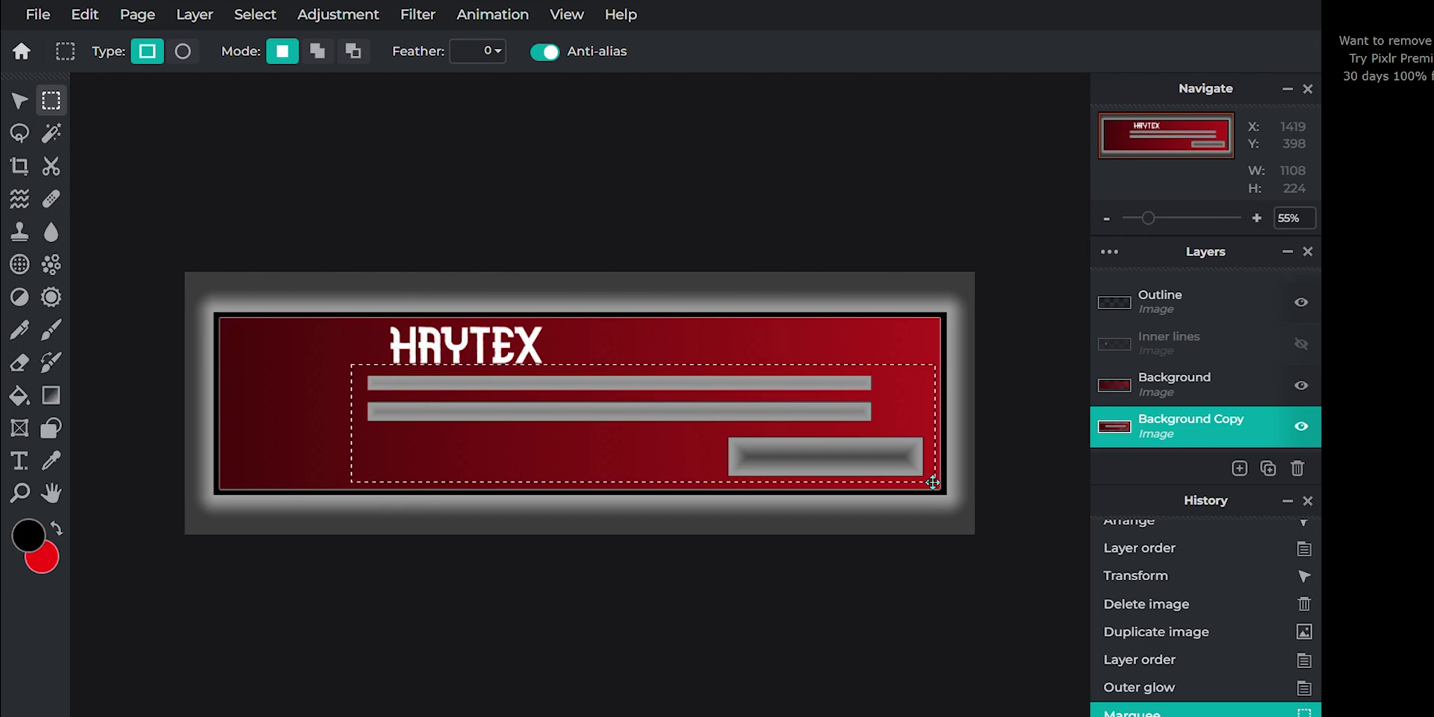
key("Delete")
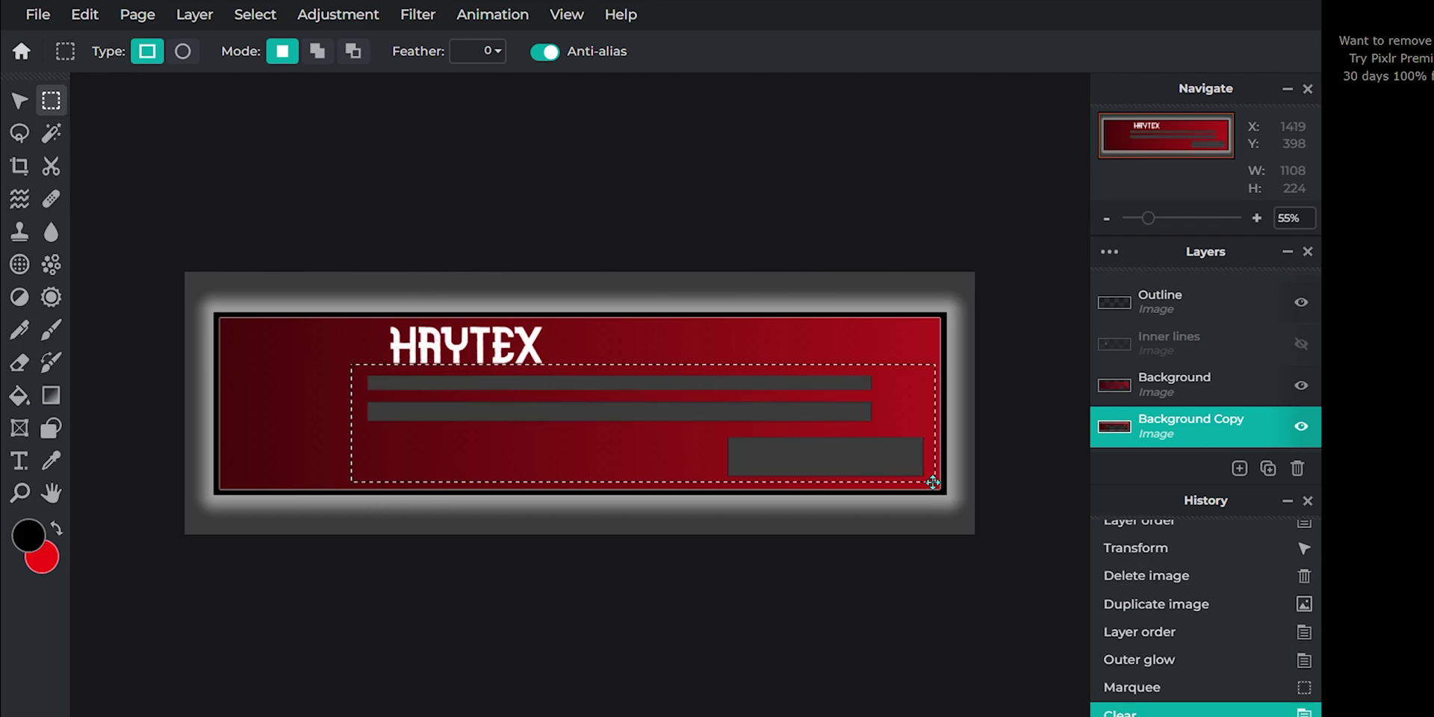
Step: Deselect with Ctrl+D and duplicate the glow layer with Ctrl+J
key("alt")
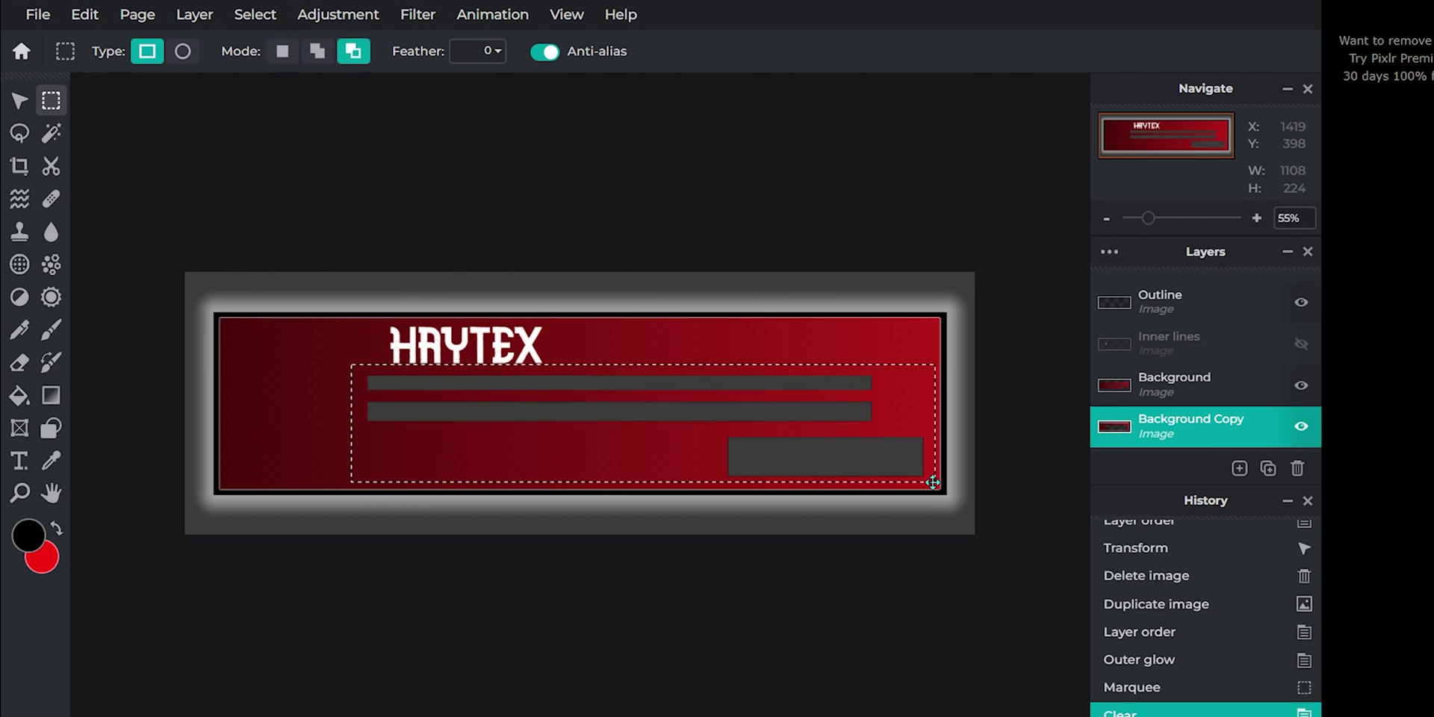
key("ctrl+d")
key("ctrl+j")
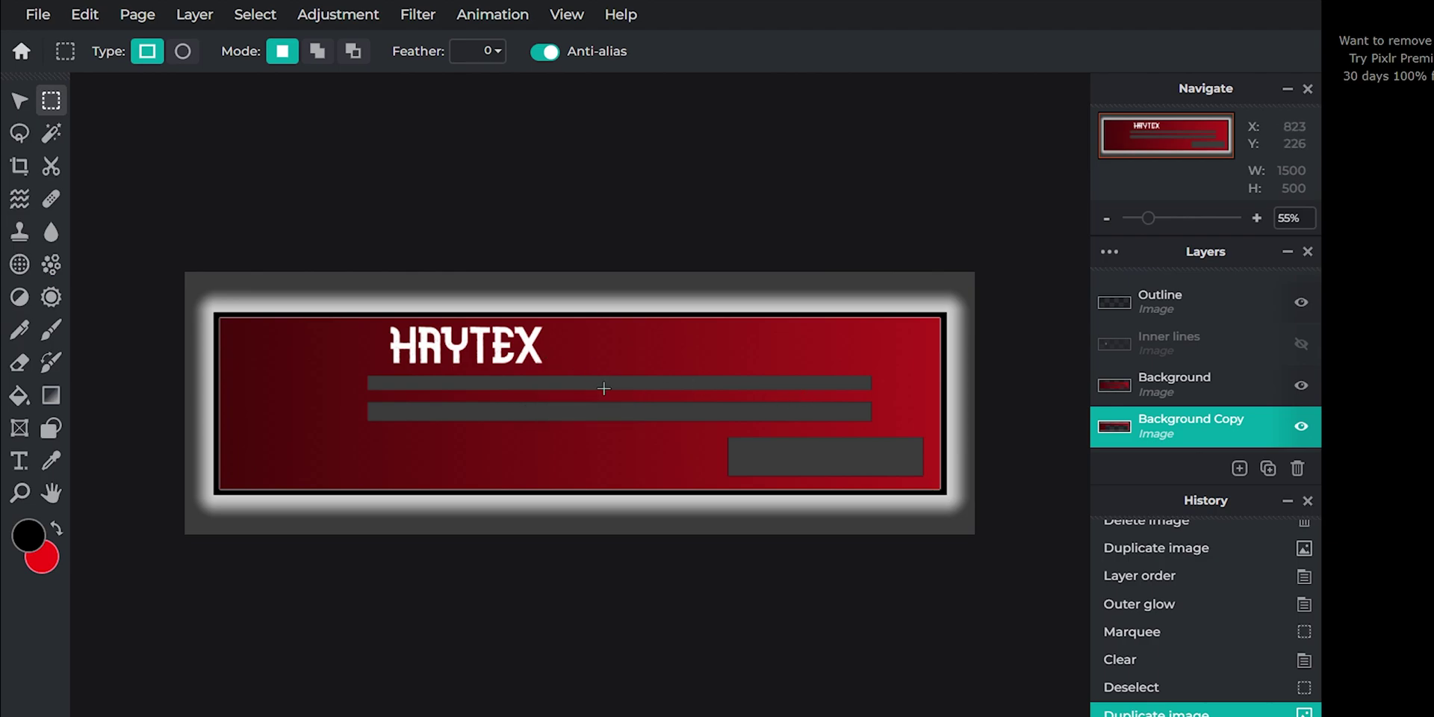
scroll(1284, 424, "down", 2)
Step: Hide Layer 0 and quick-export the page as the PNG 'Haytex Warzone'
left_click(1301, 427)
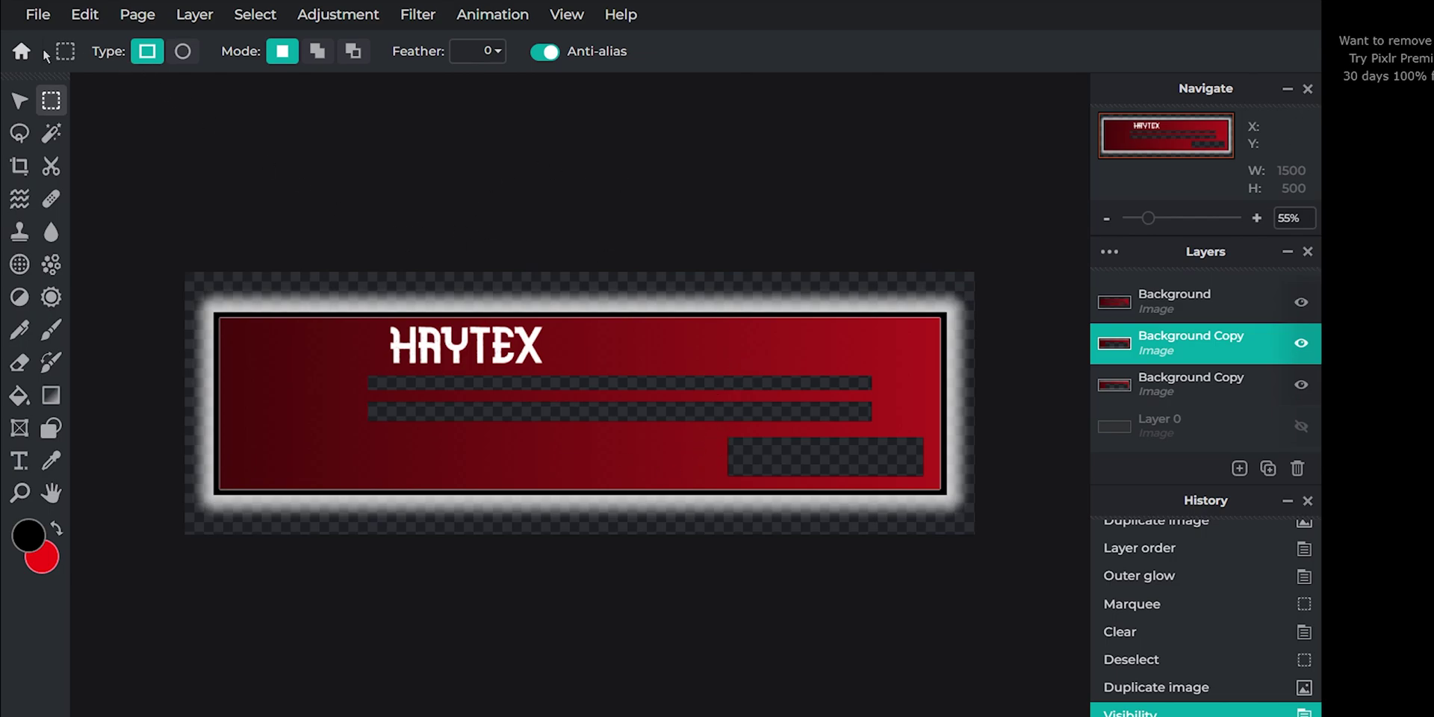
left_click(34, 15)
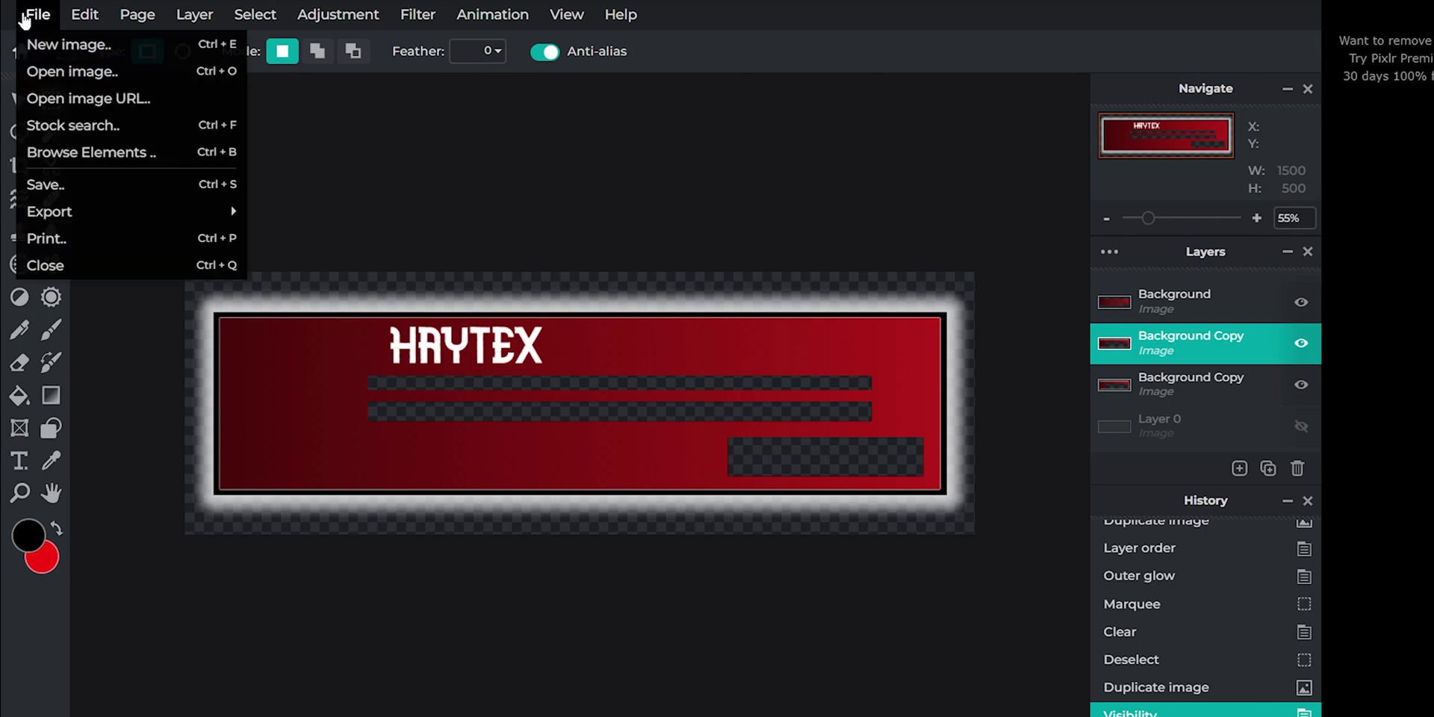
mouse_move(99, 211)
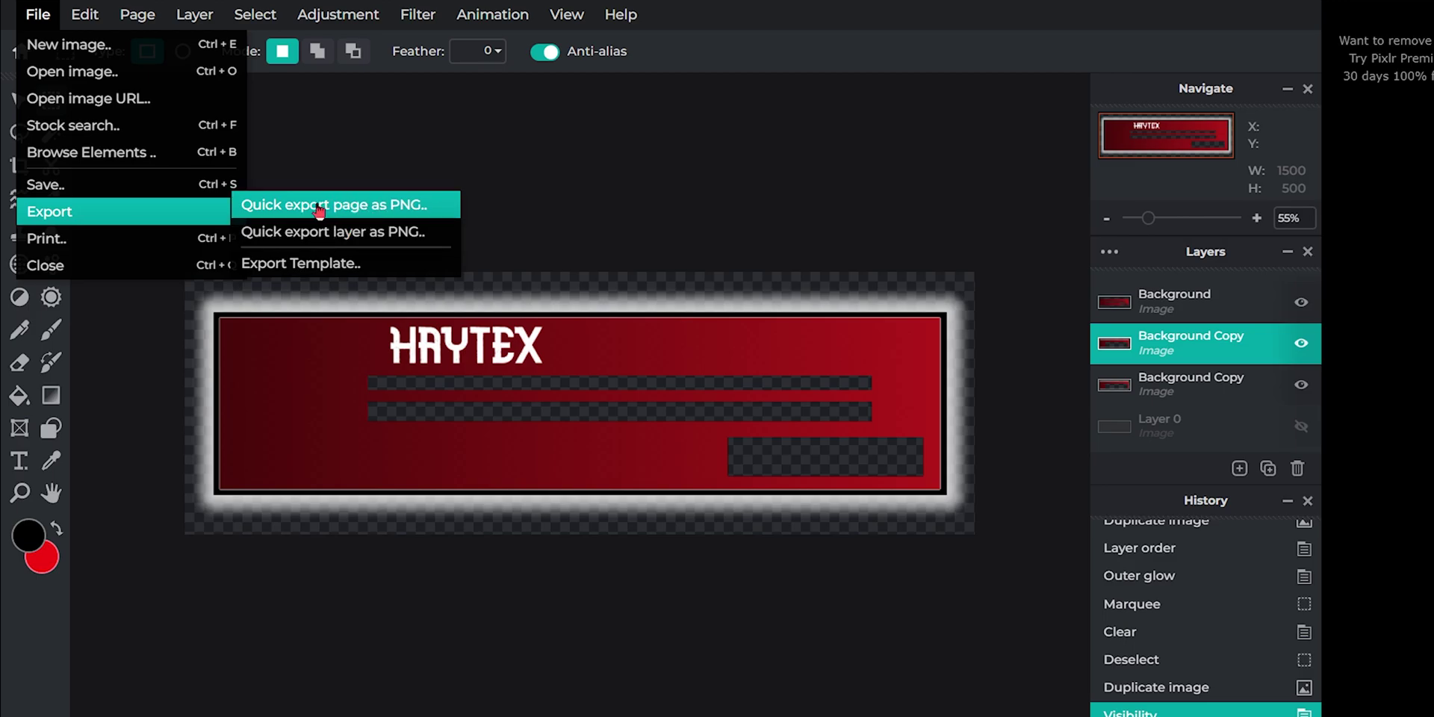
left_click(392, 212)
type("Haytex Warzone")
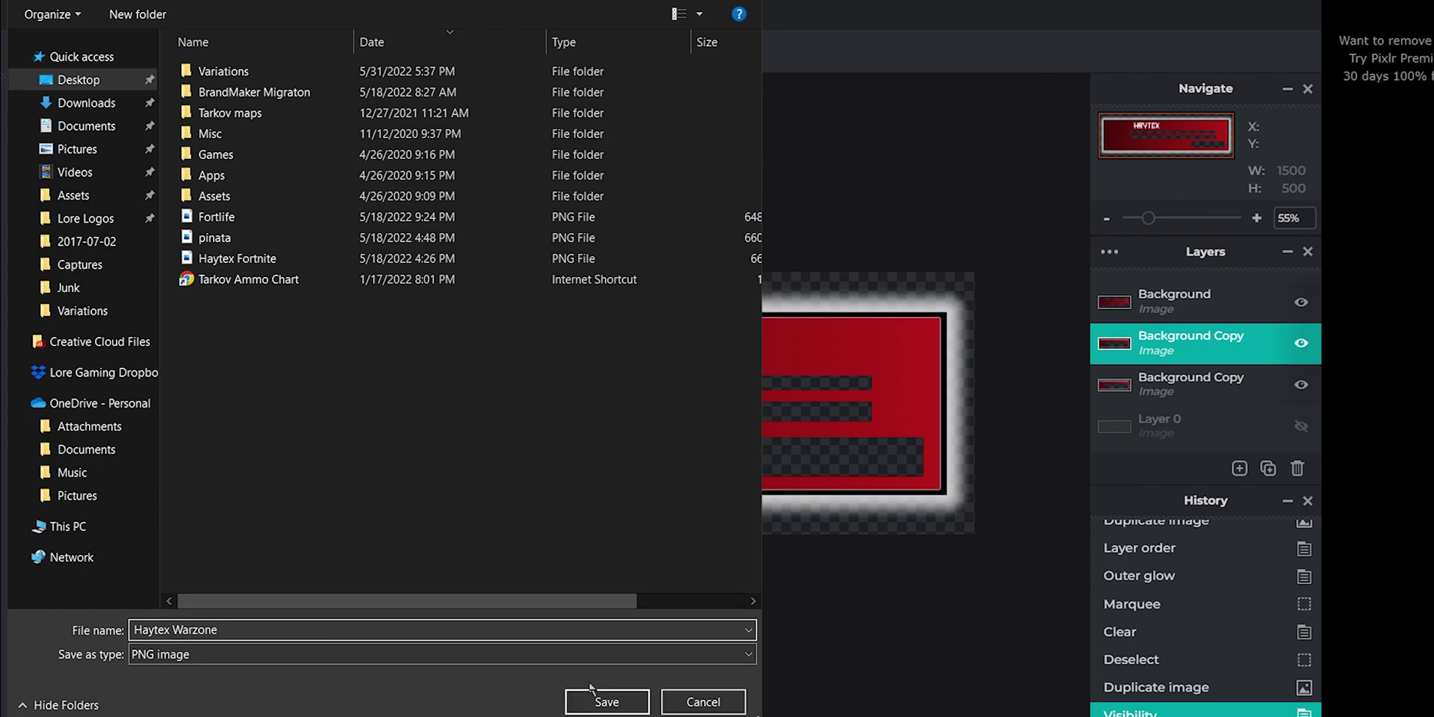
left_click(601, 700)
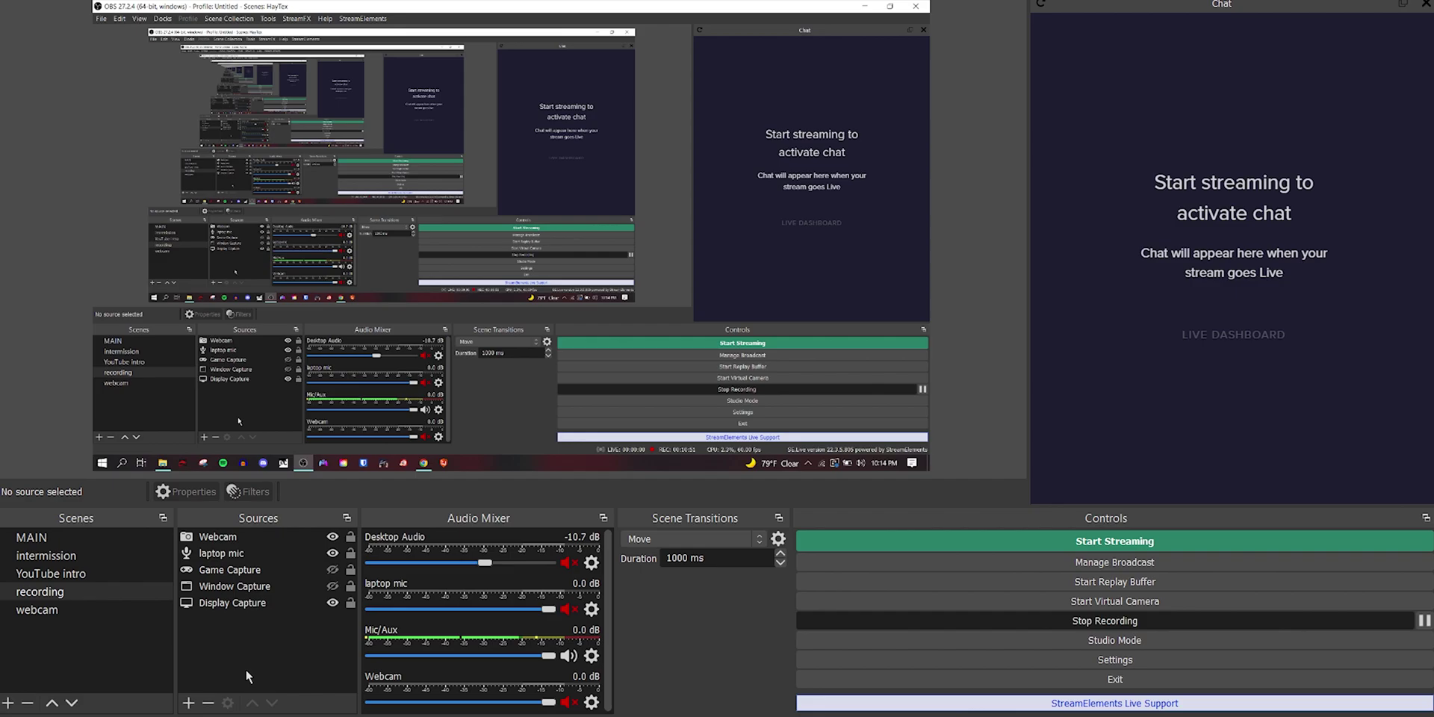
Step: Add a new Image source named 'Warzone overlaay' in OBS
left_click(188, 703)
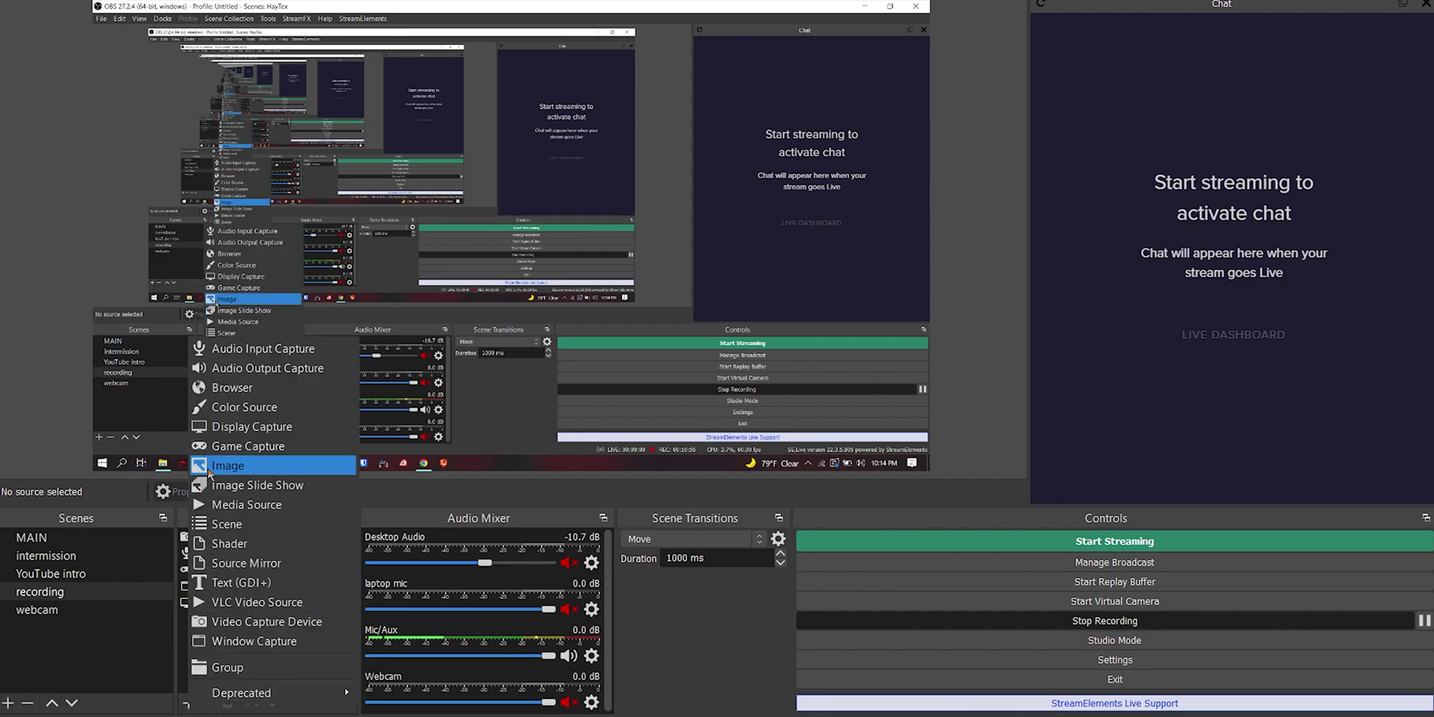
left_click(209, 469)
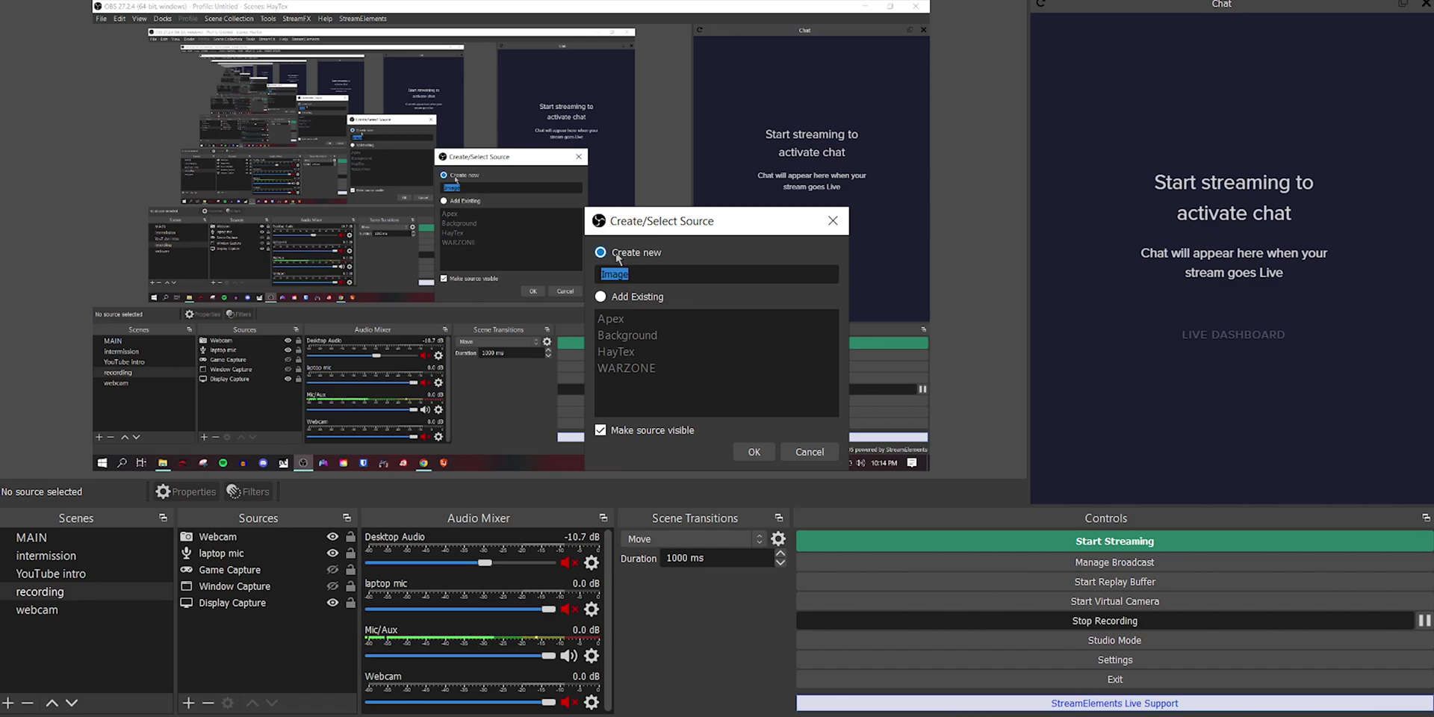
left_click(664, 274)
left_click_drag(664, 274, 587, 276)
type("Warzone overlaay")
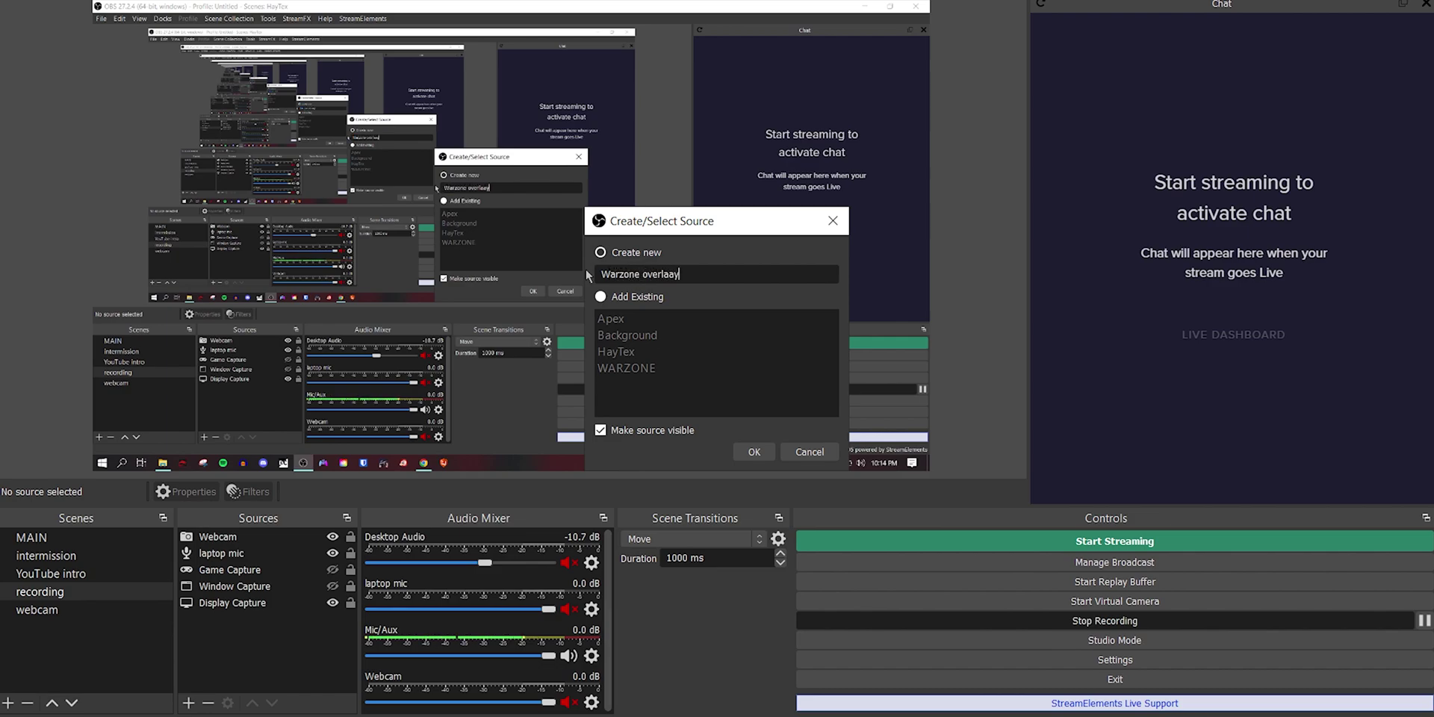
left_click(752, 451)
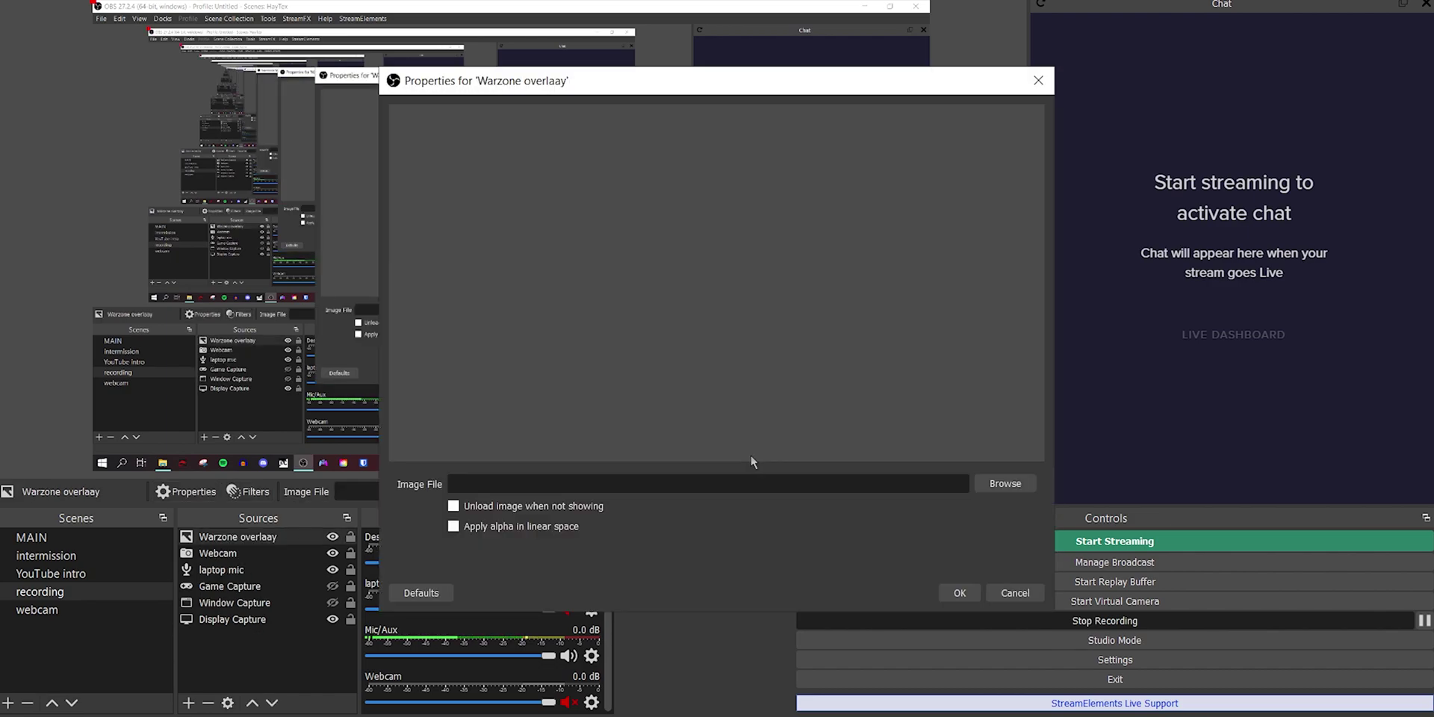
Step: Set the source's image file to Haytex Warzone.png from the Desktop
left_click(1005, 484)
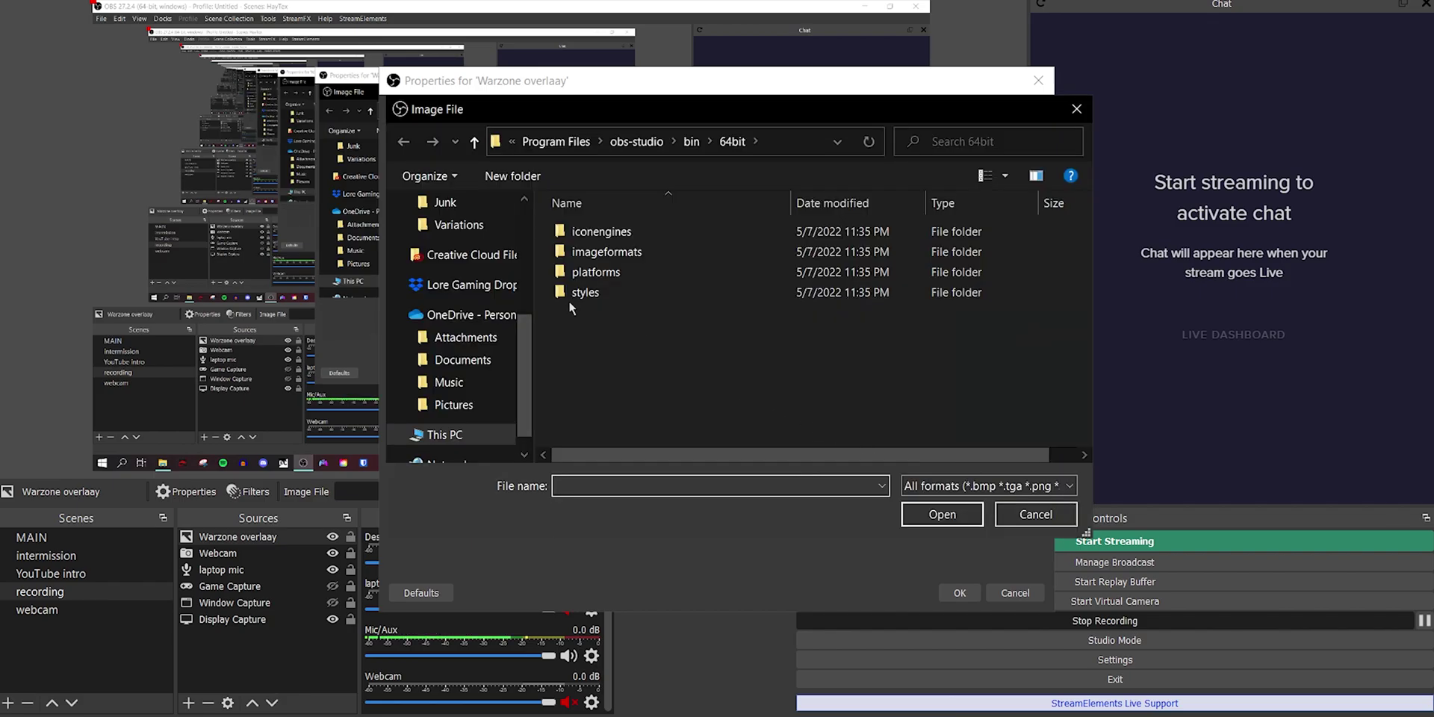
scroll(455, 314, "up", 8)
left_click(448, 237)
scroll(672, 377, "down", 1)
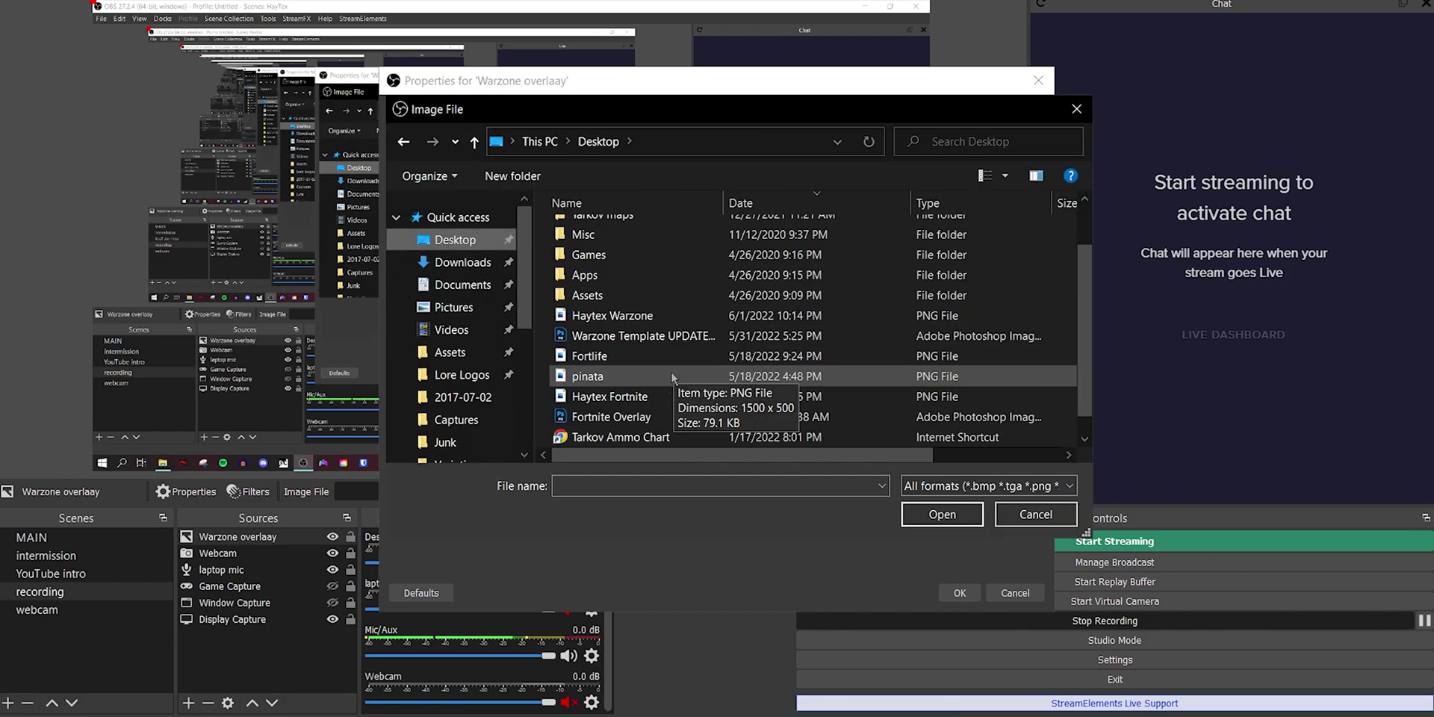
double_click(619, 316)
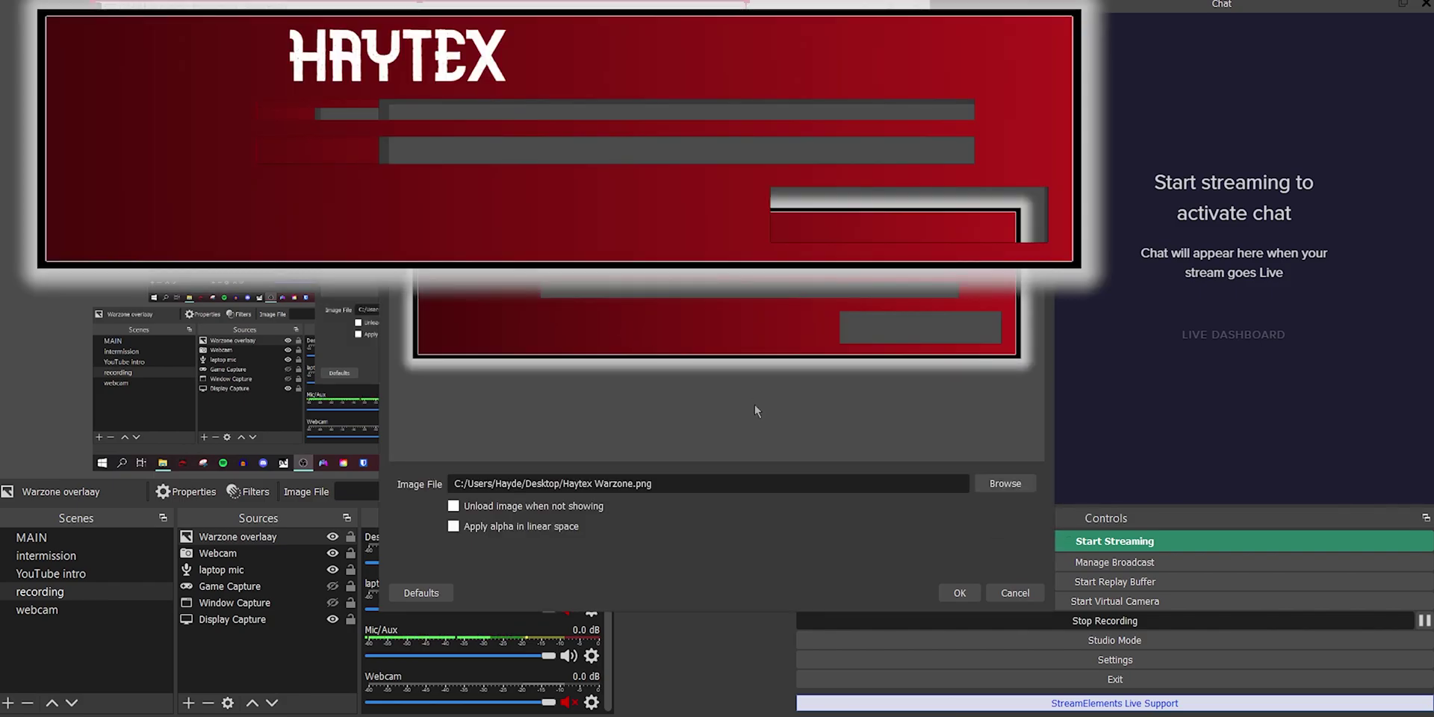
Step: Confirm the image properties, then shrink the overlay into the preview's bottom-left corner
left_click(962, 594)
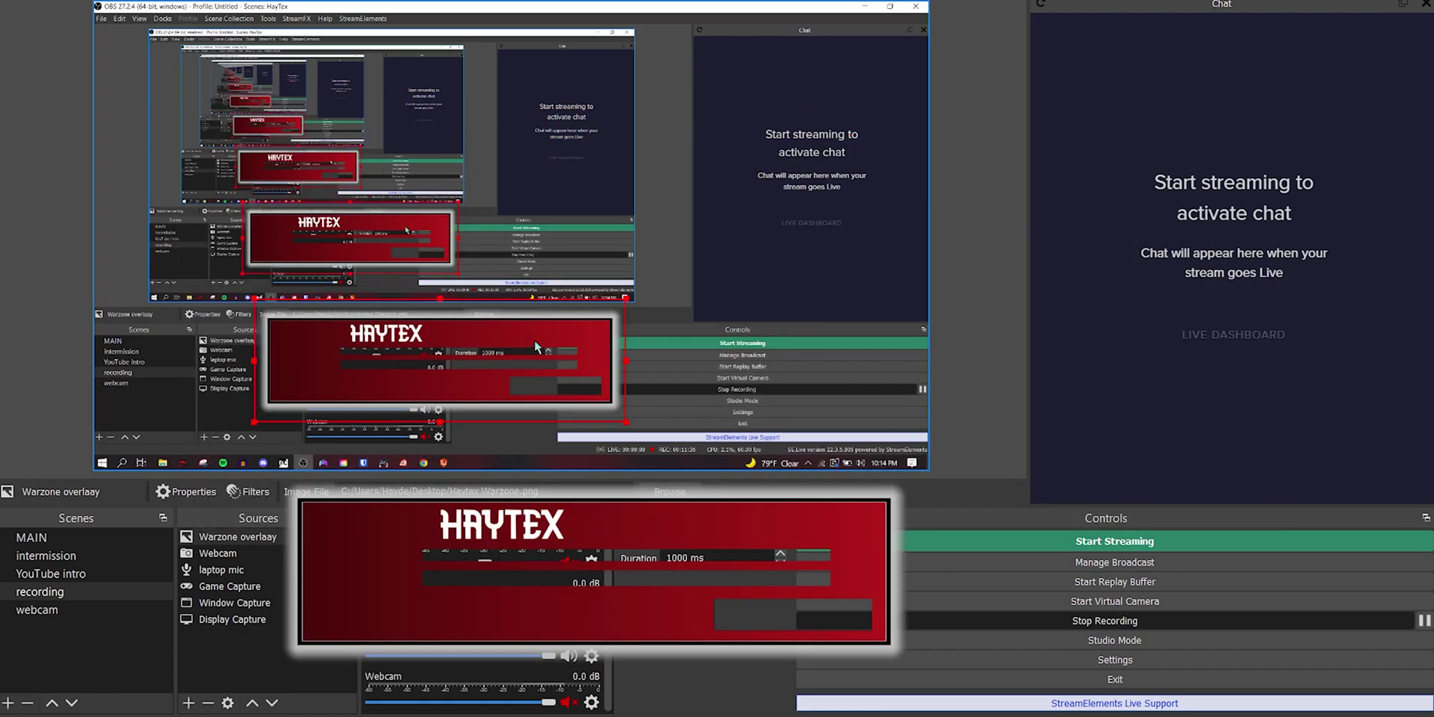
left_click_drag(757, 582, 856, 543)
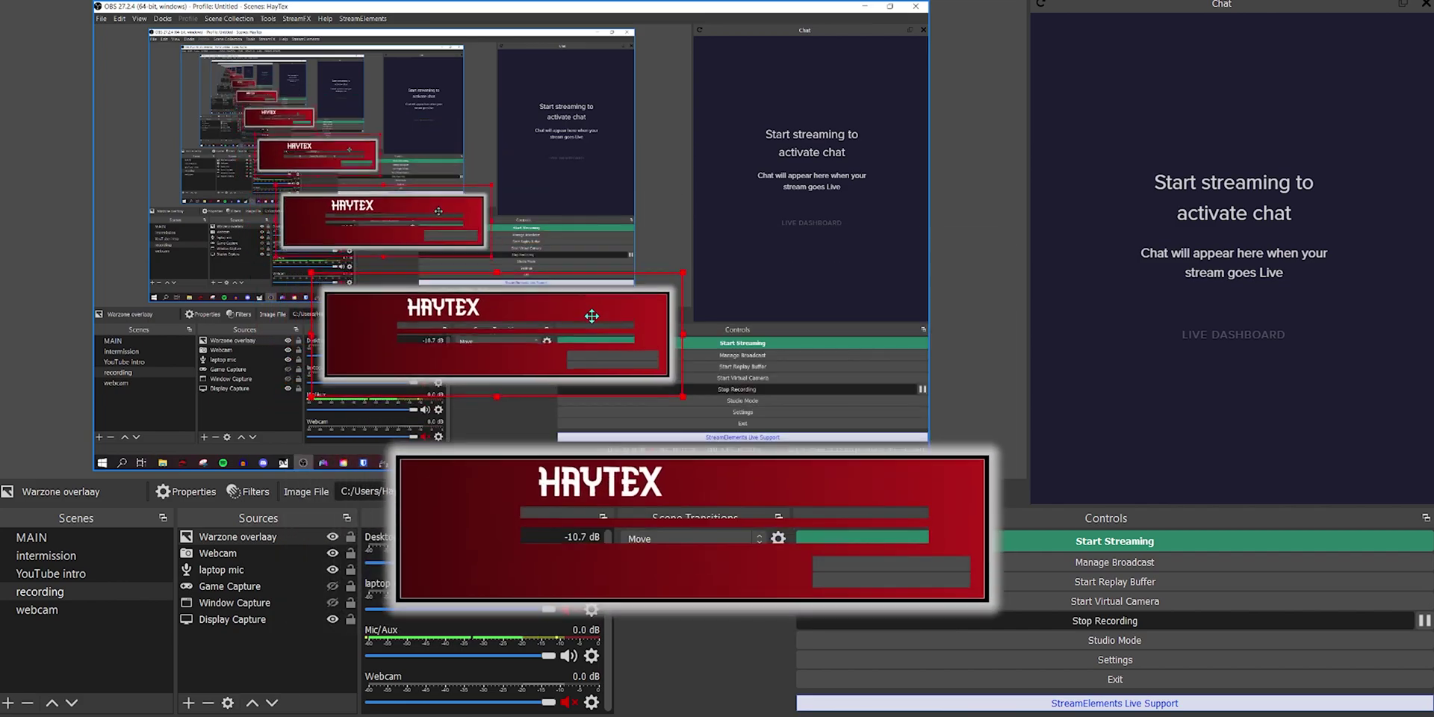
left_click_drag(684, 335, 648, 309)
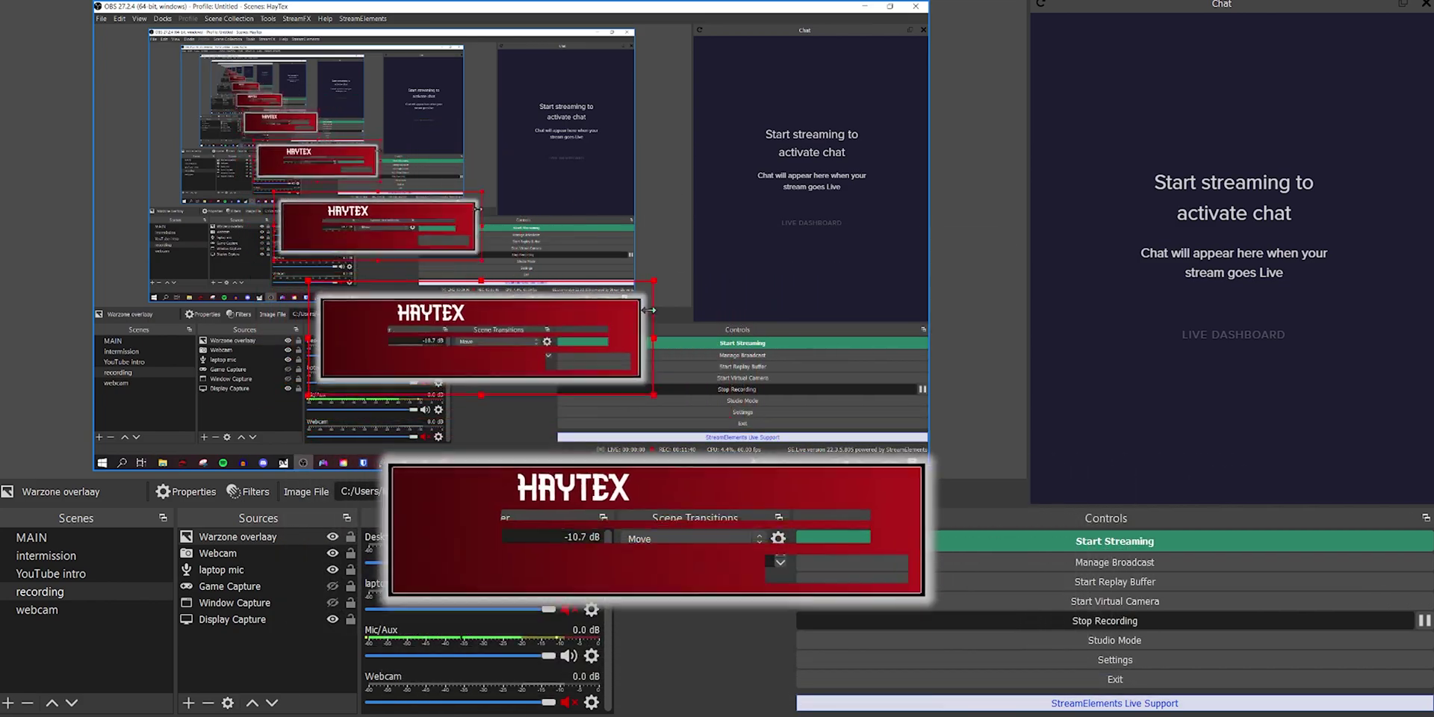
left_click_drag(548, 307, 336, 379)
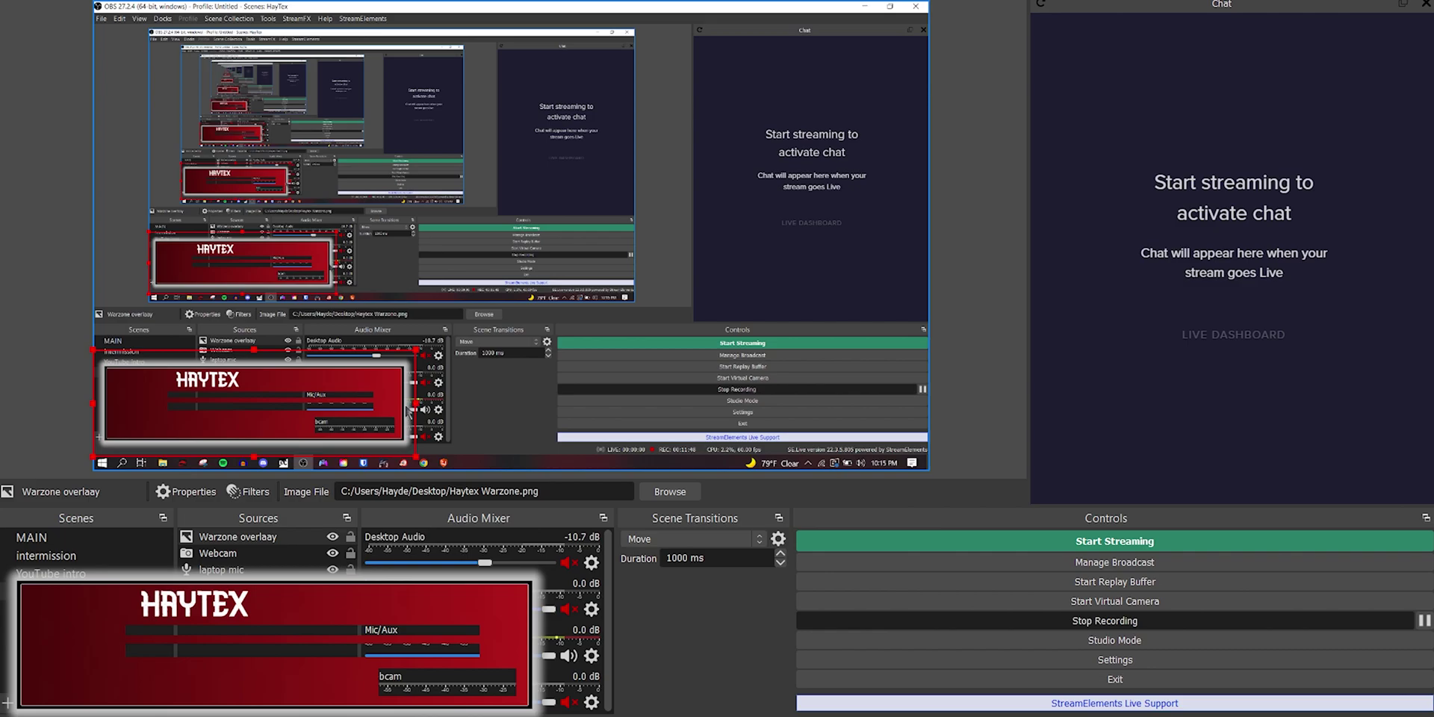
left_click_drag(414, 402, 223, 445)
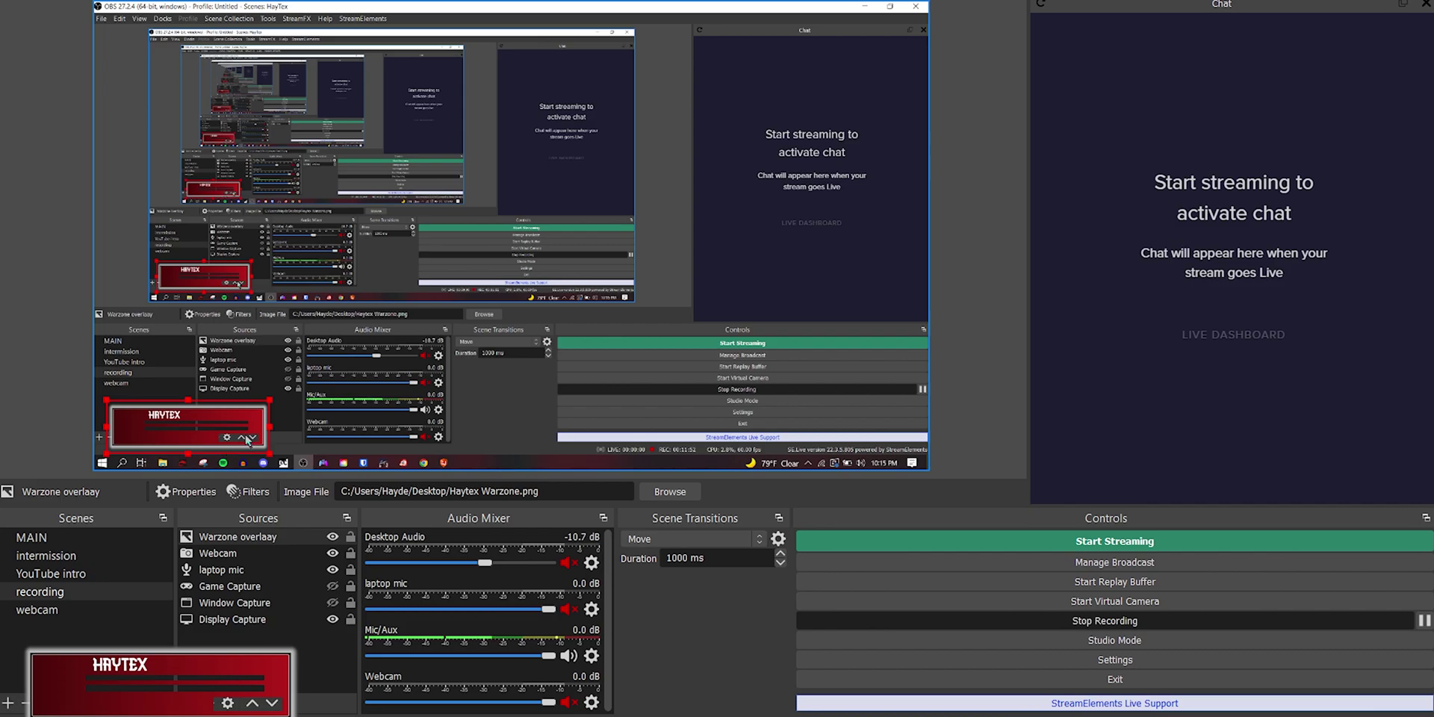
left_click(32, 340)
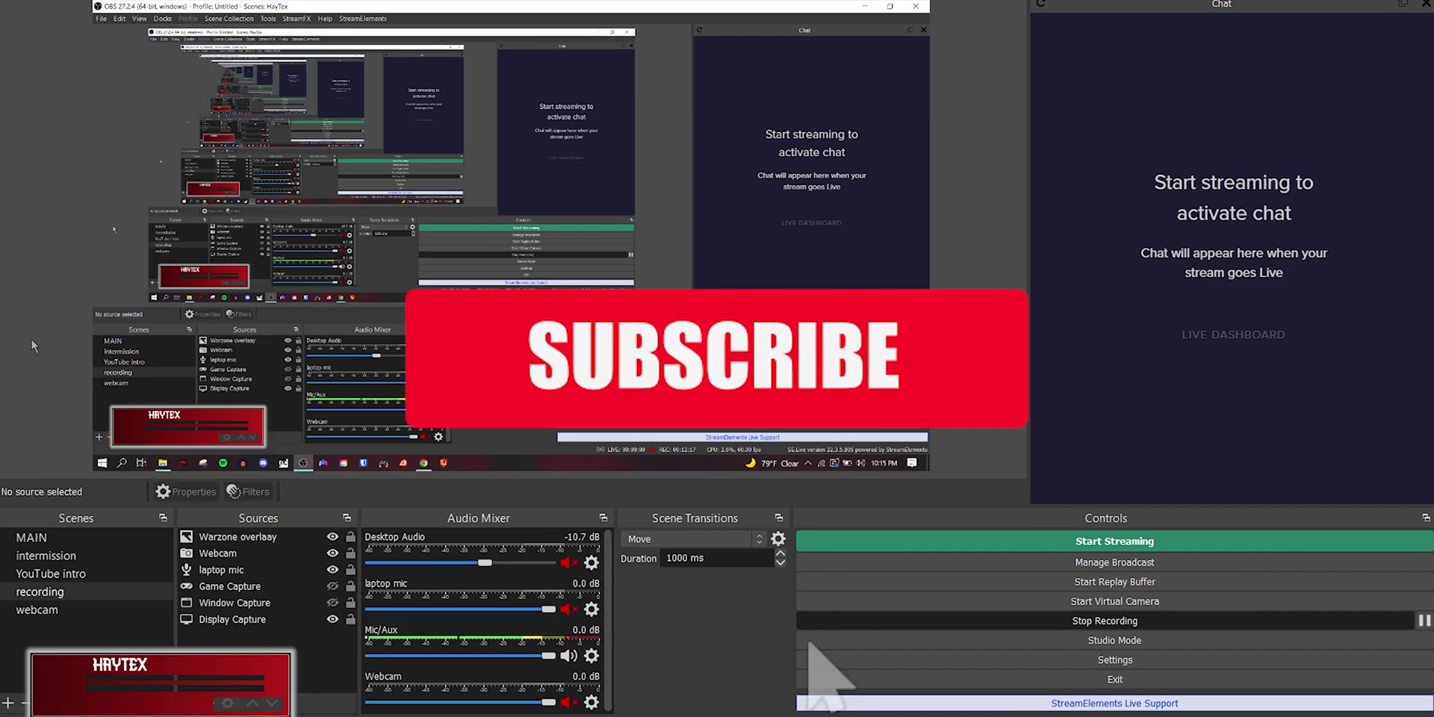